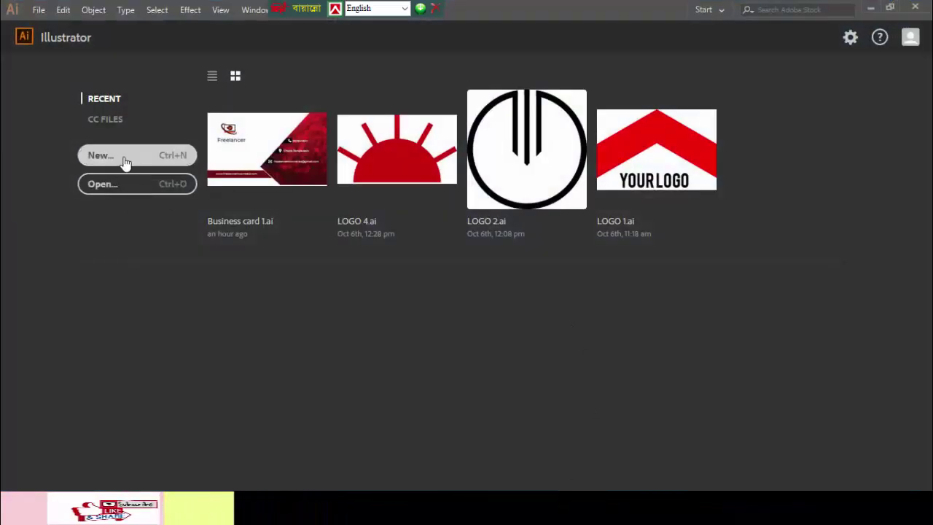
Create a 3.75 × 2.25 in landscape CMYK document with 0.25 in bleed from recent sizes.
{"action": "left_click", "coordinate": [125, 162]}
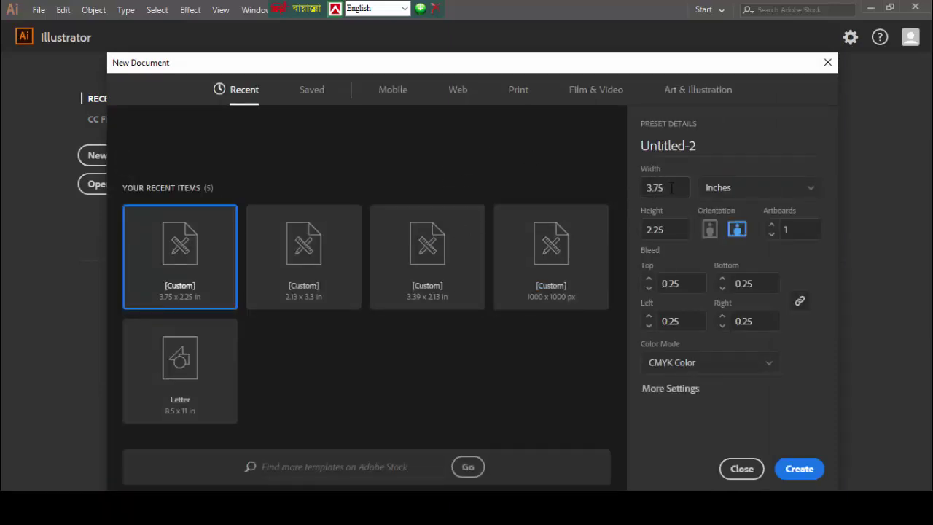
{"action": "left_click", "coordinate": [521, 90]}
{"action": "left_click", "coordinate": [245, 91]}
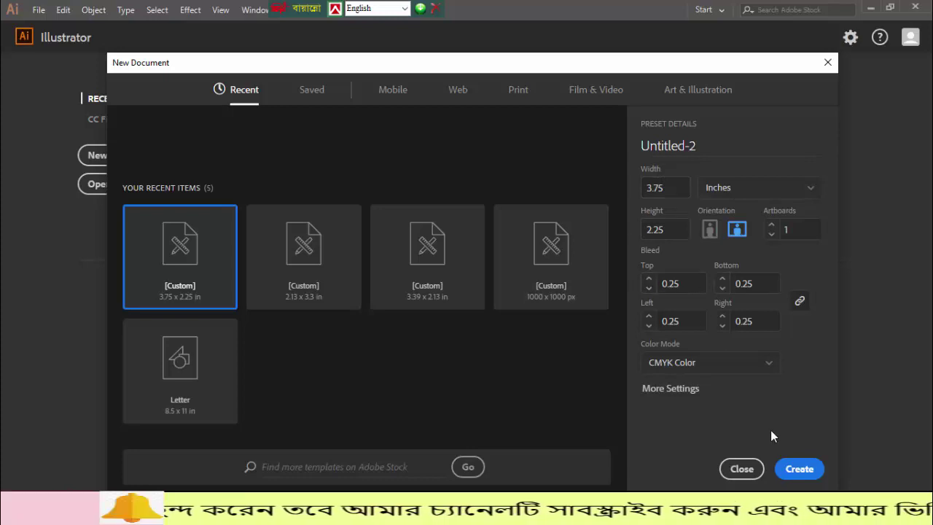
{"action": "left_click", "coordinate": [795, 470]}
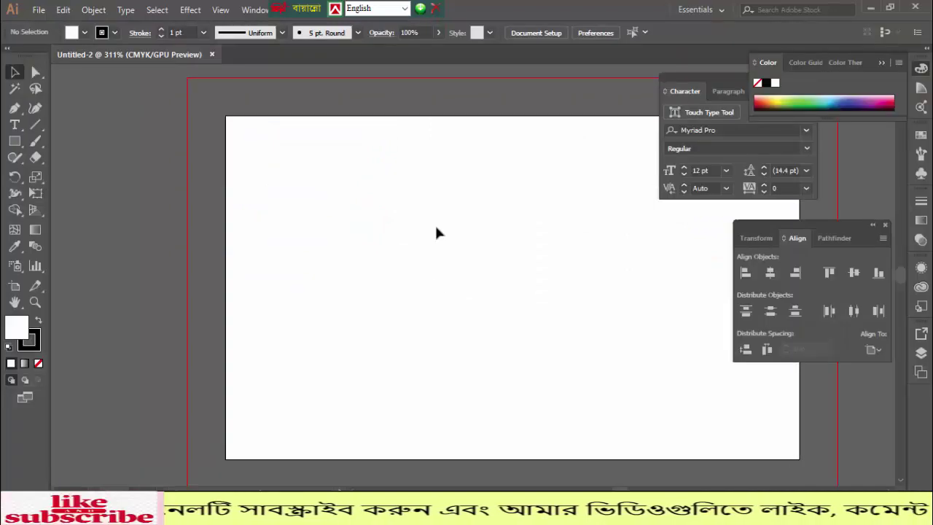
Draw a white rectangle over the entire artboard and give it a 0.5 pt stroke.
{"action": "key", "text": "ctrl+minus"}
{"action": "key", "text": "ctrl+minus"}
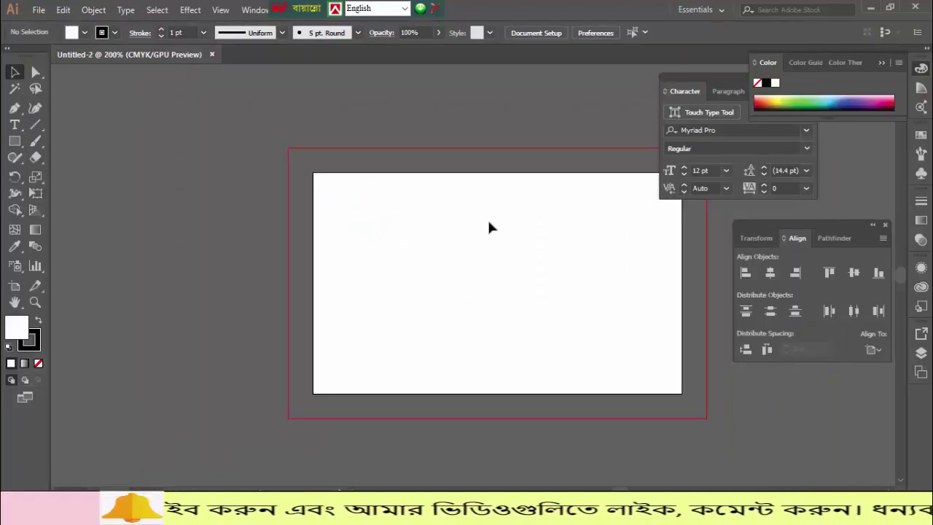
{"action": "left_click_drag", "start_coordinate": [466, 263], "coordinate": [432, 260]}
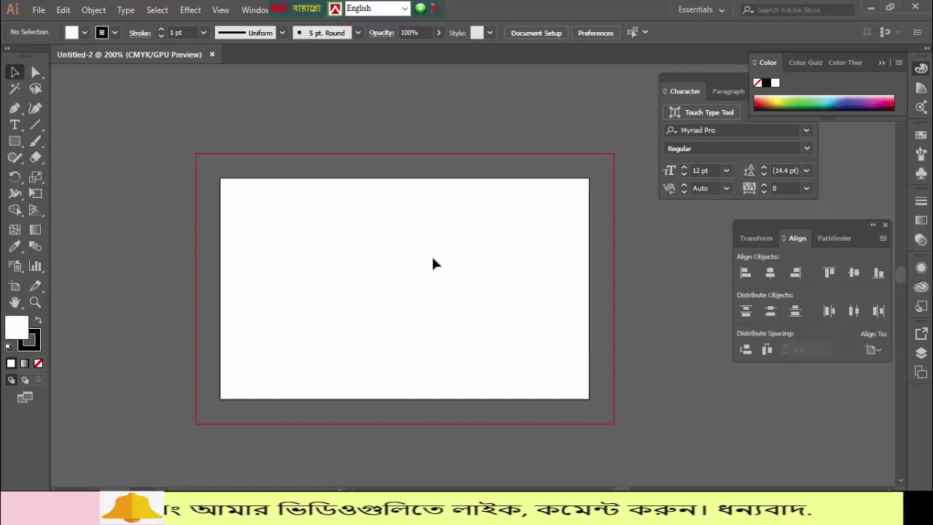
{"action": "left_click", "coordinate": [19, 142]}
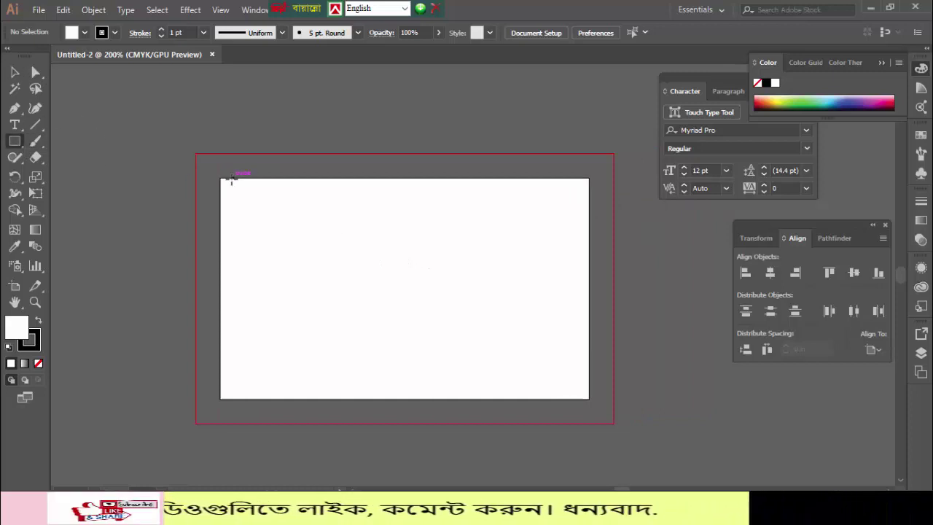
{"action": "left_click_drag", "start_coordinate": [221, 179], "coordinate": [589, 398]}
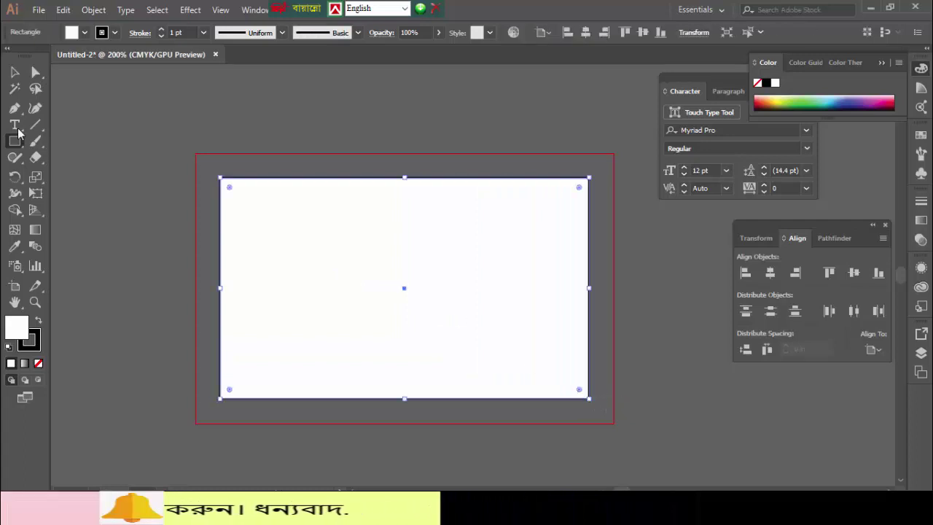
{"action": "left_click", "coordinate": [114, 33]}
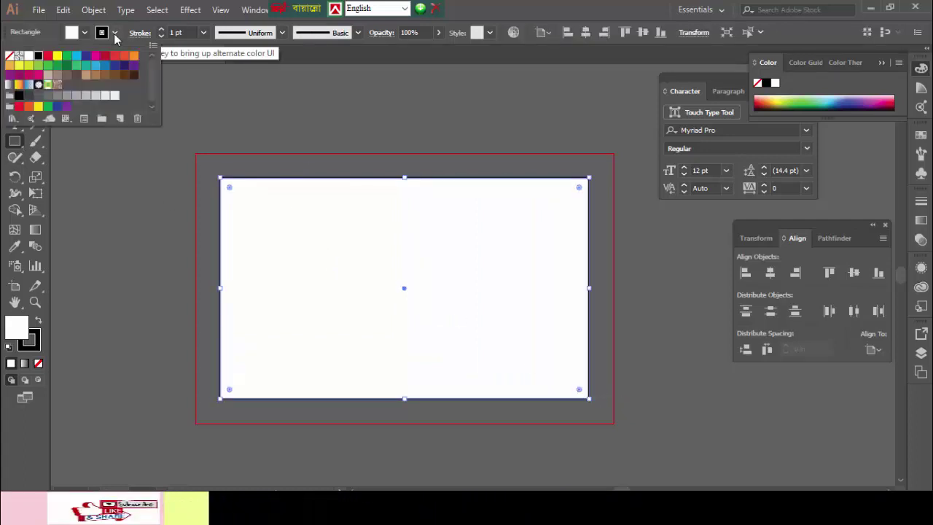
{"action": "left_click", "coordinate": [160, 36]}
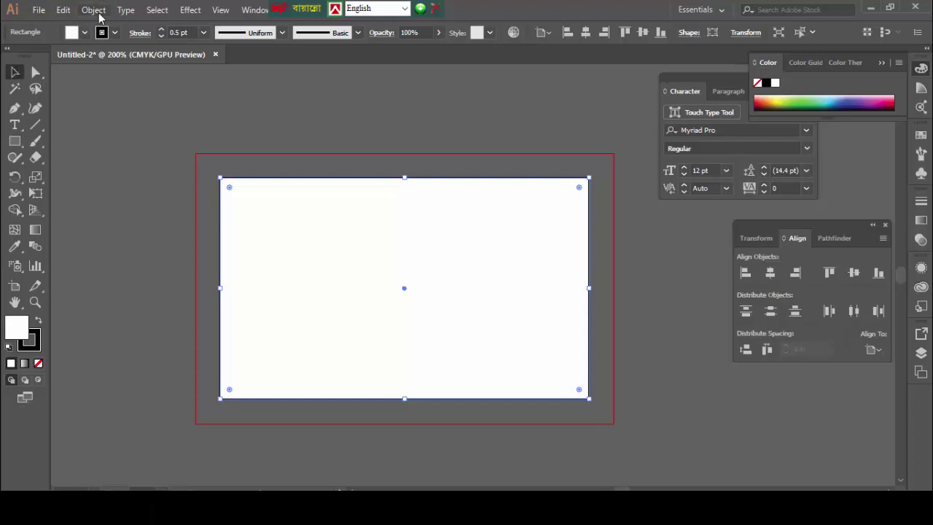
Offset the rectangle's path by −0.25 in and turn the inset copy into guides.
{"action": "left_click", "coordinate": [95, 10]}
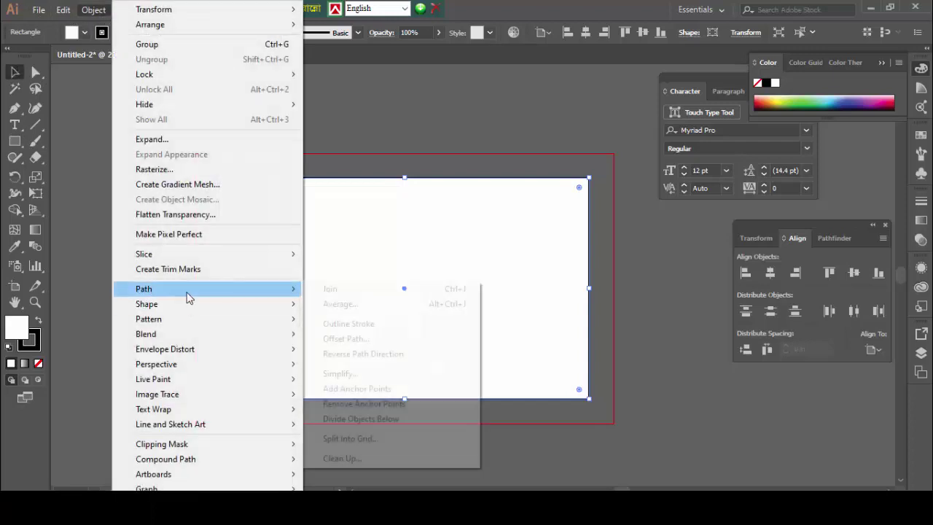
{"action": "left_click", "coordinate": [341, 338]}
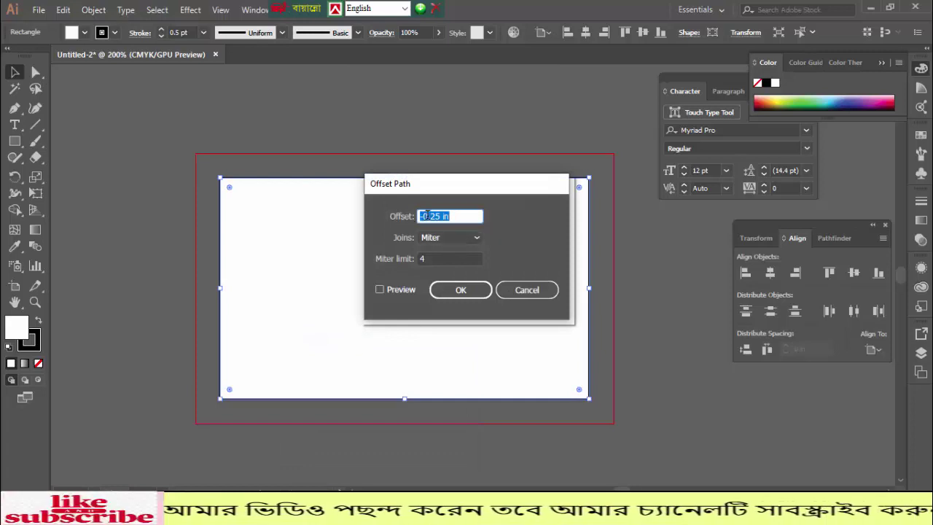
{"action": "left_click", "coordinate": [459, 290]}
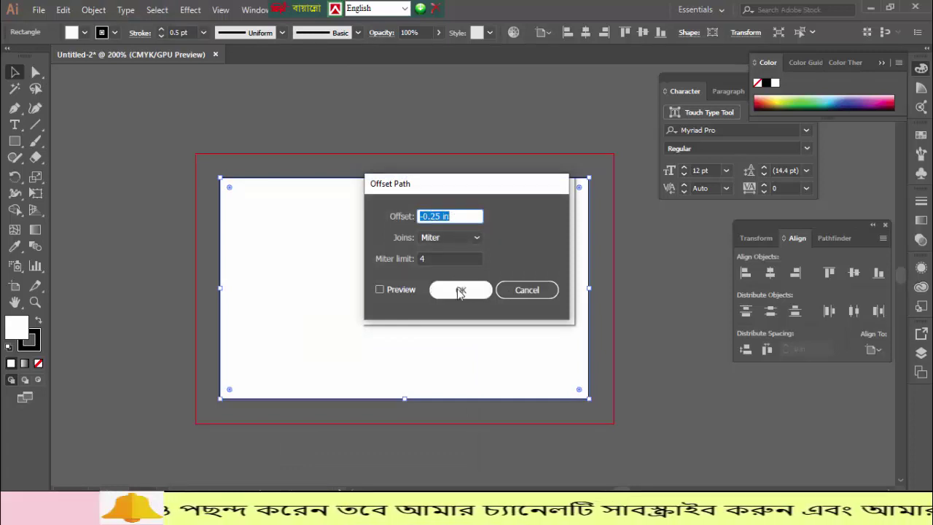
{"action": "left_click", "coordinate": [459, 290]}
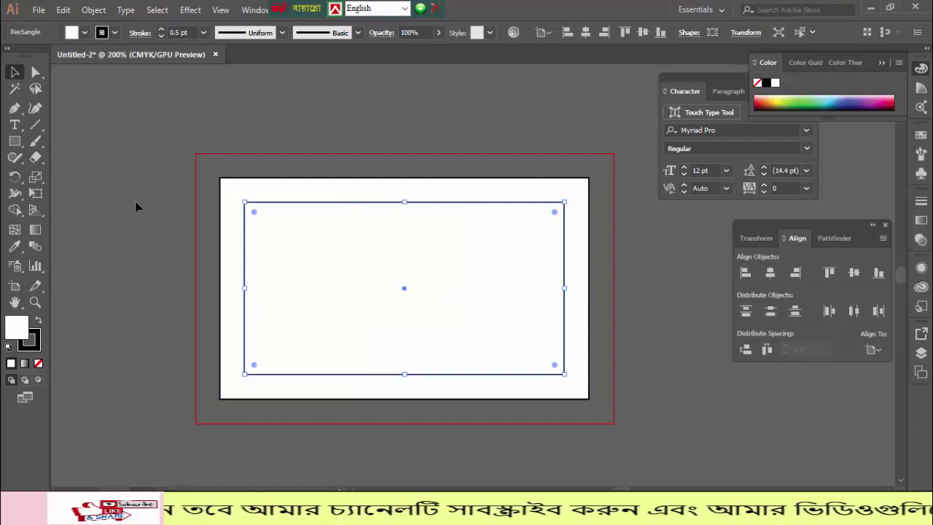
{"action": "right_click", "coordinate": [331, 207]}
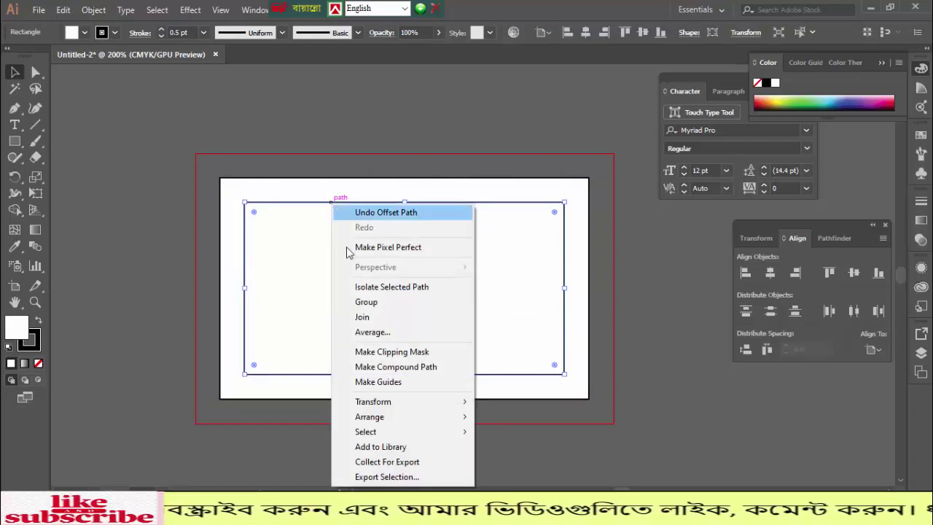
{"action": "left_click", "coordinate": [348, 381]}
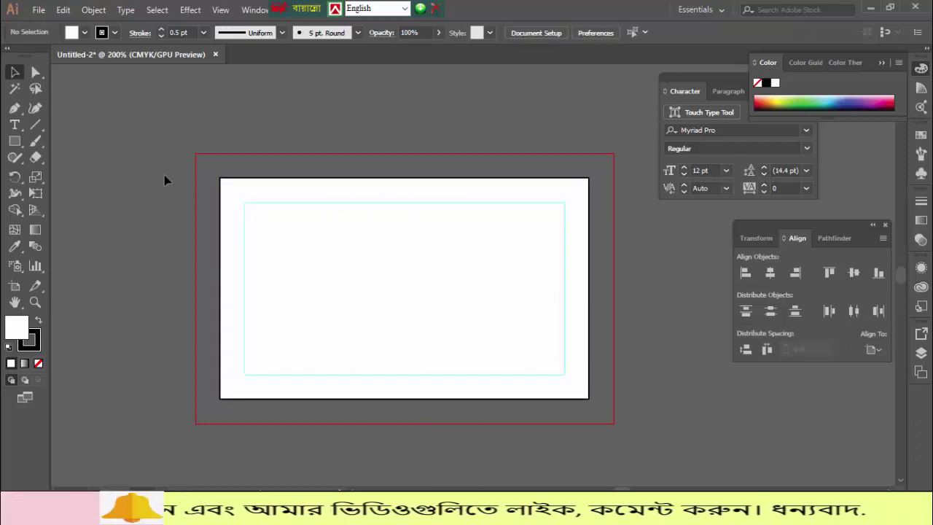
Set the white background rectangle's stroke to None and clear the selection.
{"action": "left_click", "coordinate": [223, 179]}
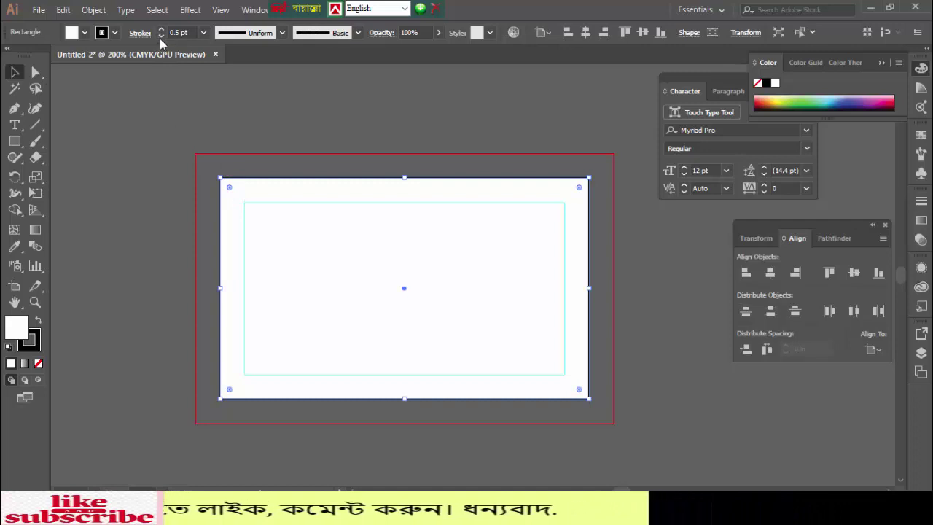
{"action": "left_click", "coordinate": [152, 165]}
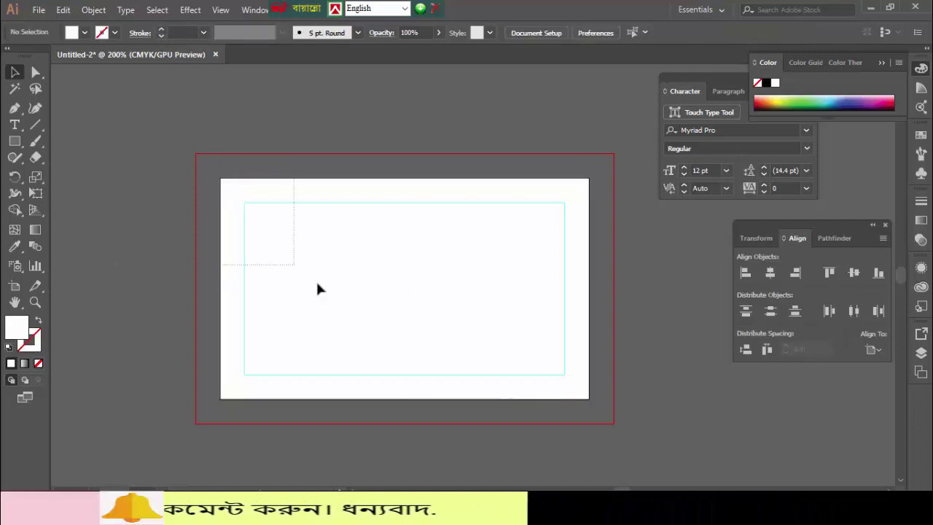
{"action": "left_click", "coordinate": [389, 340]}
{"action": "key", "text": "ctrl+shift+a"}
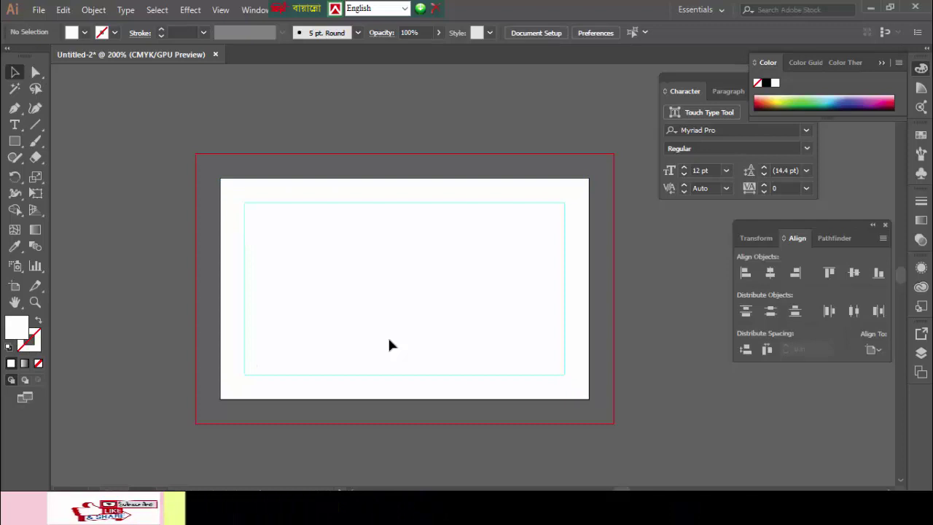
Draw a rectangle over the right part of the card and fill it black.
{"action": "left_click", "coordinate": [15, 141]}
{"action": "left_click_drag", "start_coordinate": [316, 173], "coordinate": [643, 439]}
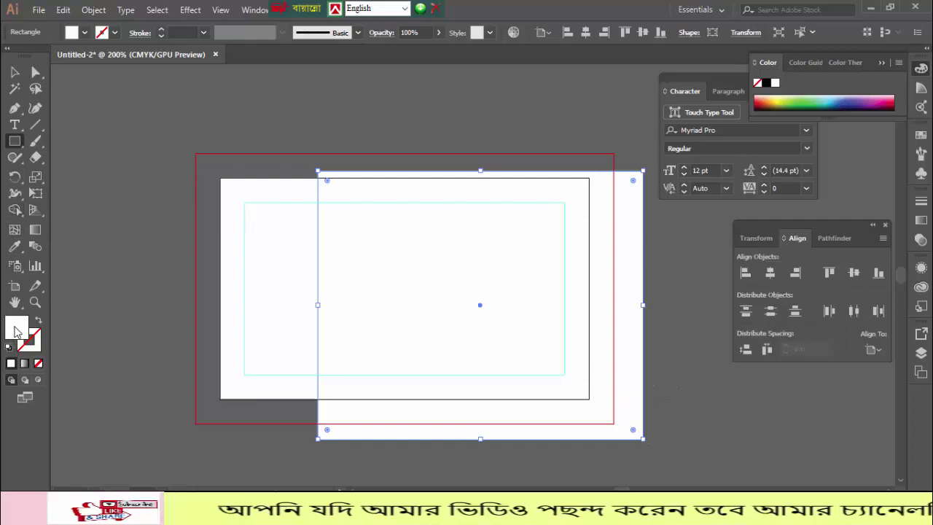
{"action": "double_click", "coordinate": [16, 327]}
{"action": "left_click", "coordinate": [374, 333]}
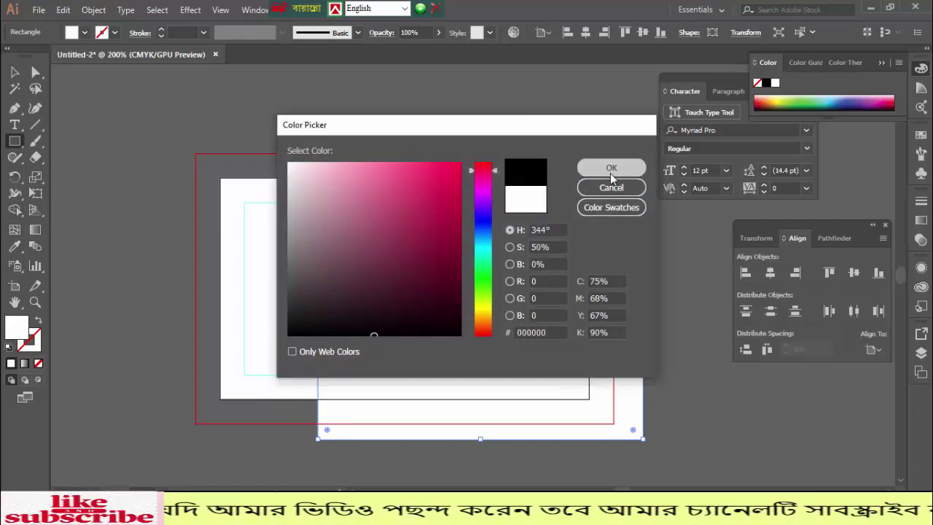
{"action": "left_click", "coordinate": [611, 168]}
Move the black rectangle right and resize it to the card's full height.
{"action": "left_click", "coordinate": [15, 71]}
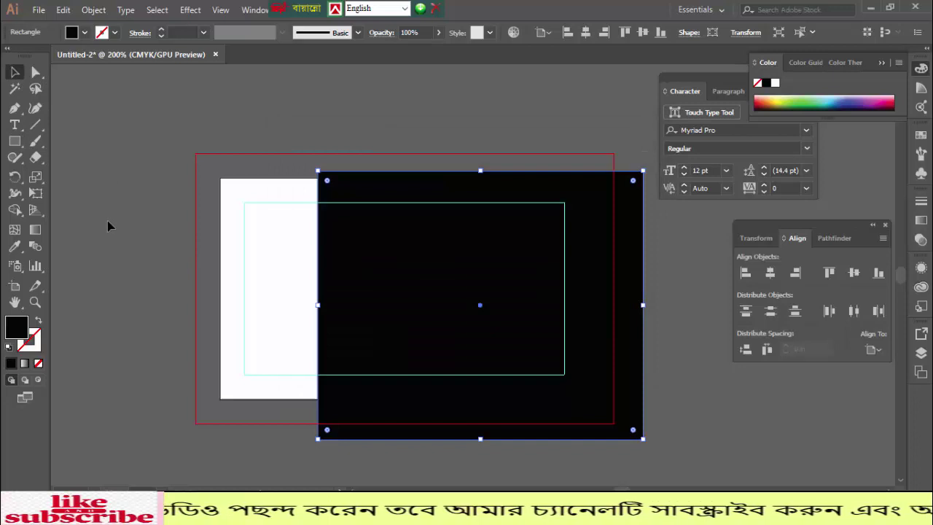
{"action": "left_click", "coordinate": [107, 221]}
{"action": "left_click_drag", "start_coordinate": [370, 303], "coordinate": [449, 311]}
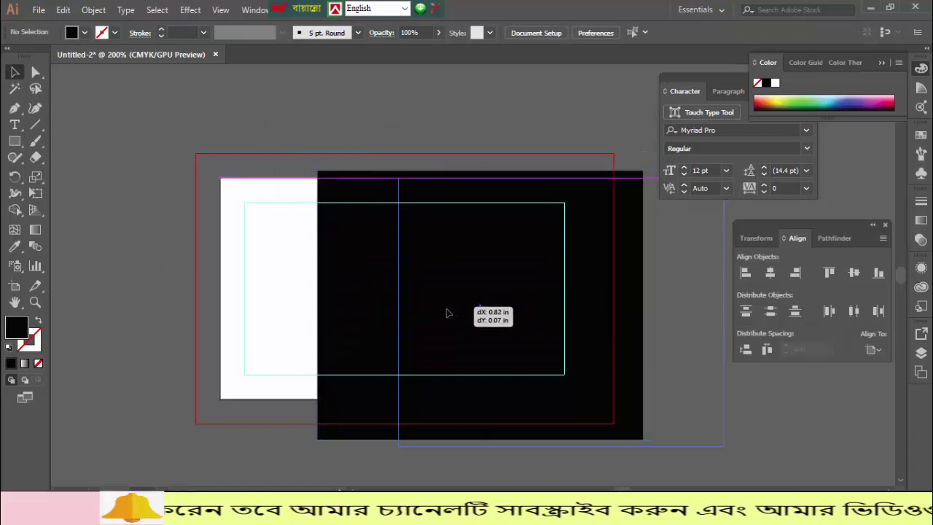
{"action": "left_click_drag", "start_coordinate": [561, 444], "coordinate": [554, 398]}
{"action": "mouse_move", "coordinate": [485, 315]}
{"action": "left_mouse_down"}
{"action": "mouse_move", "coordinate": [419, 313]}
{"action": "mouse_move", "coordinate": [428, 315]}
{"action": "left_mouse_up"}
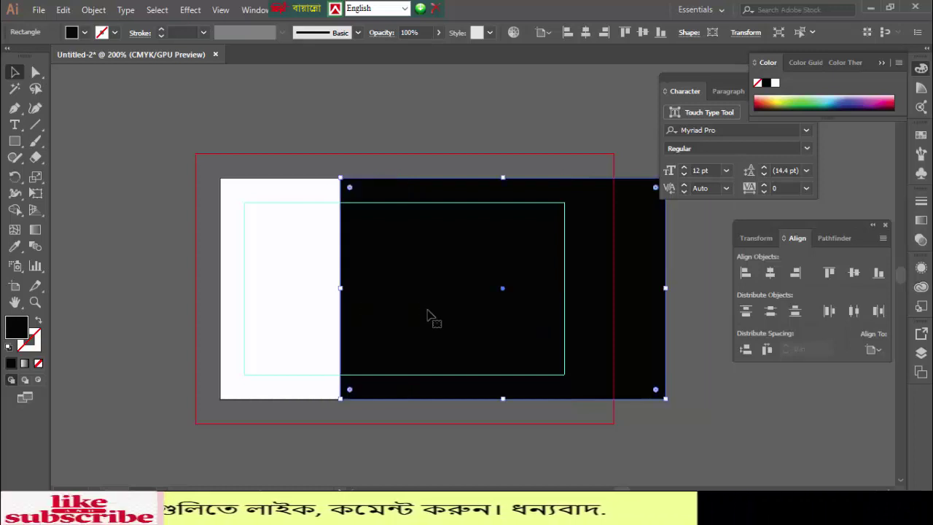
{"action": "scroll", "coordinate": [367, 397], "scroll_direction": "up", "scroll_amount": 2}
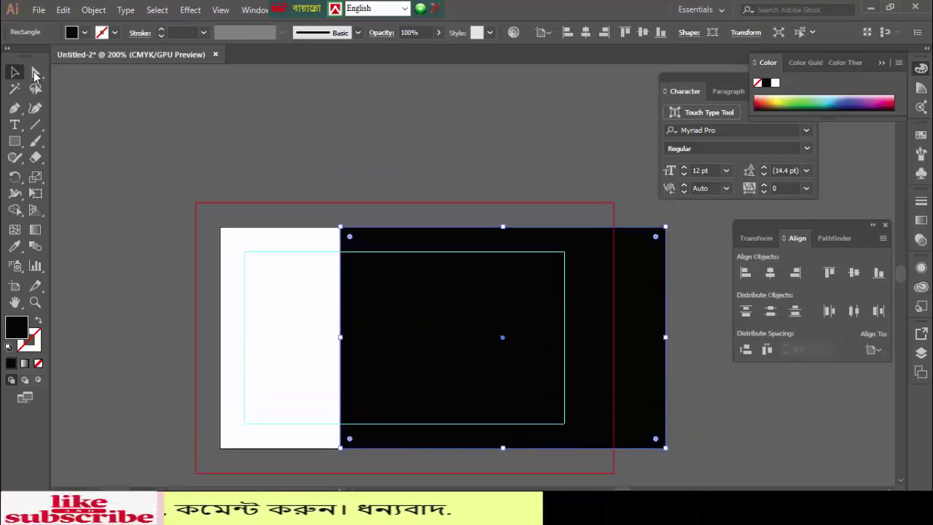
Slide the black rectangle's top-left anchor right to create a slanted left edge.
{"action": "left_click", "coordinate": [35, 73]}
{"action": "mouse_move", "coordinate": [346, 235]}
{"action": "left_mouse_down"}
{"action": "mouse_move", "coordinate": [506, 254]}
{"action": "mouse_move", "coordinate": [375, 248]}
{"action": "mouse_move", "coordinate": [347, 231]}
{"action": "left_mouse_up"}
{"action": "key", "text": "ctrl+z"}
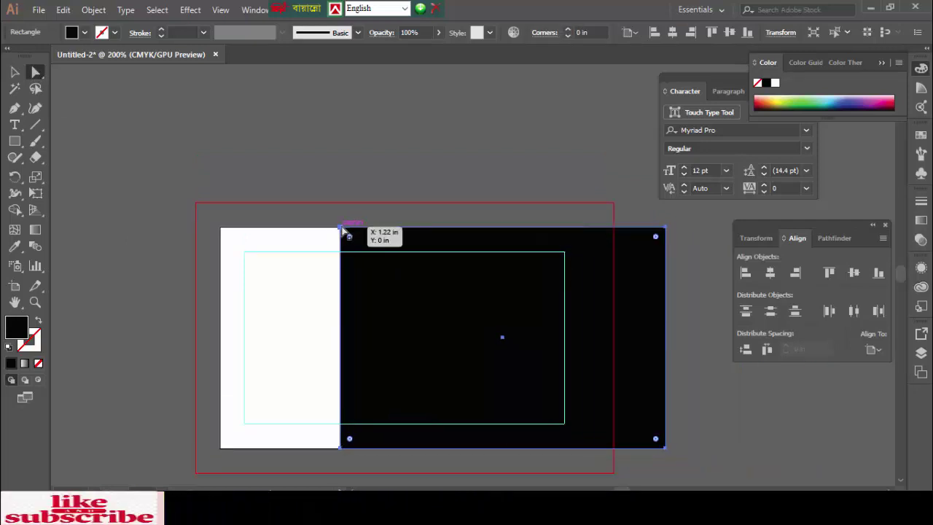
{"action": "left_click", "coordinate": [341, 229]}
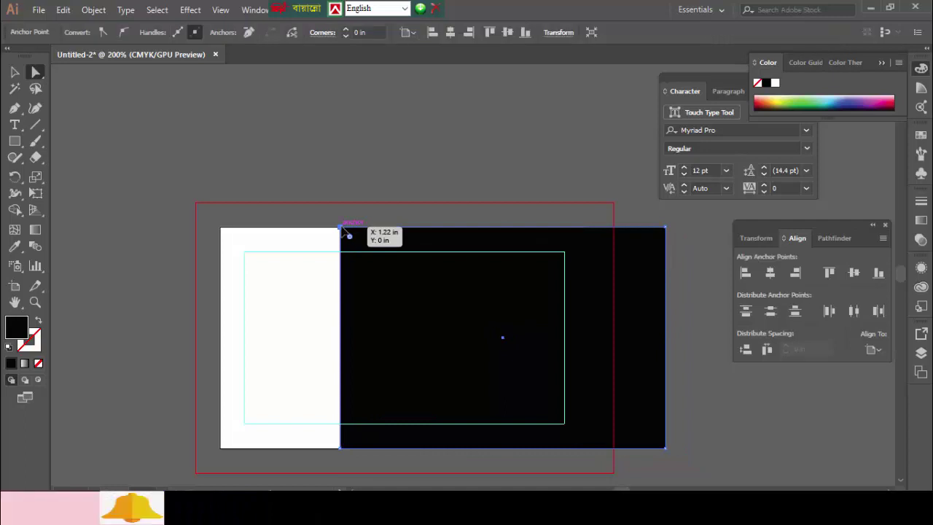
{"action": "mouse_move", "coordinate": [348, 233]}
{"action": "left_mouse_down"}
{"action": "mouse_move", "coordinate": [539, 231]}
{"action": "mouse_move", "coordinate": [465, 230]}
{"action": "mouse_move", "coordinate": [502, 229]}
{"action": "left_mouse_up"}
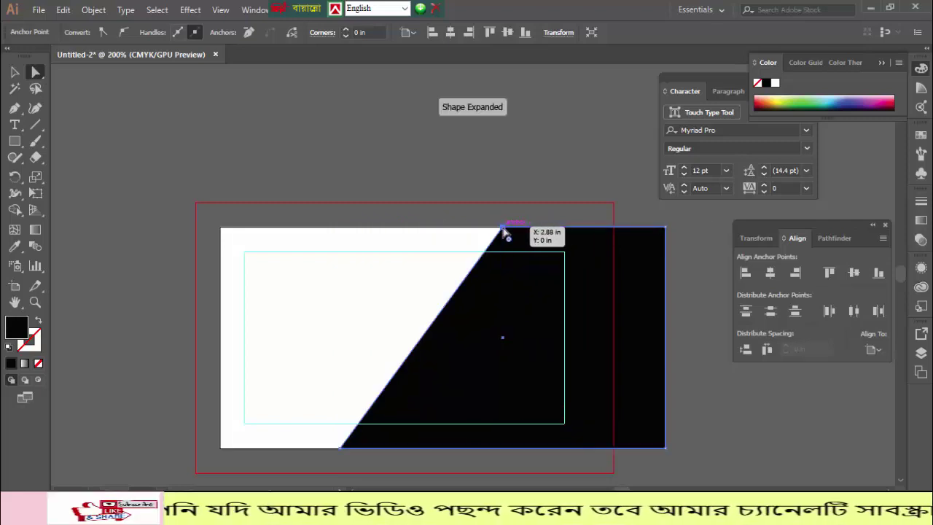
{"action": "left_click", "coordinate": [666, 336]}
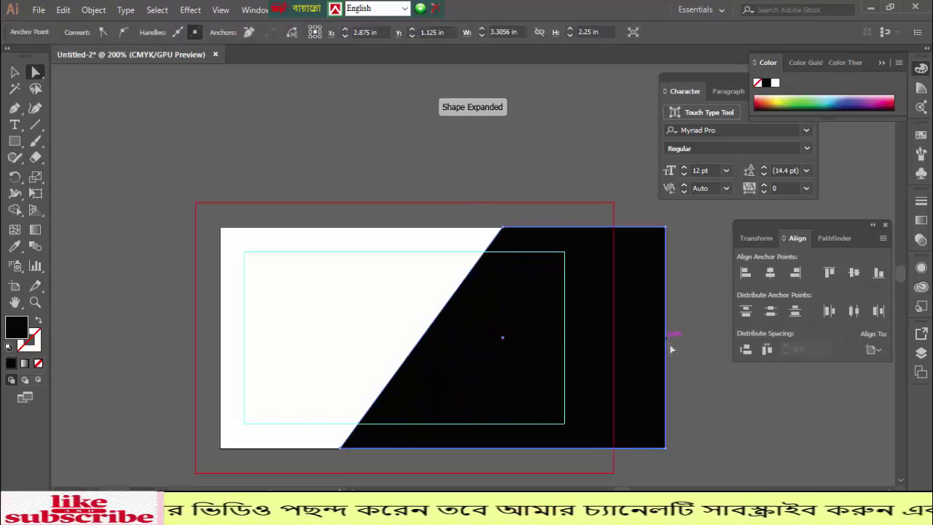
Trim the black panel to the card's right edge and widen it leftward.
{"action": "key", "text": "v"}
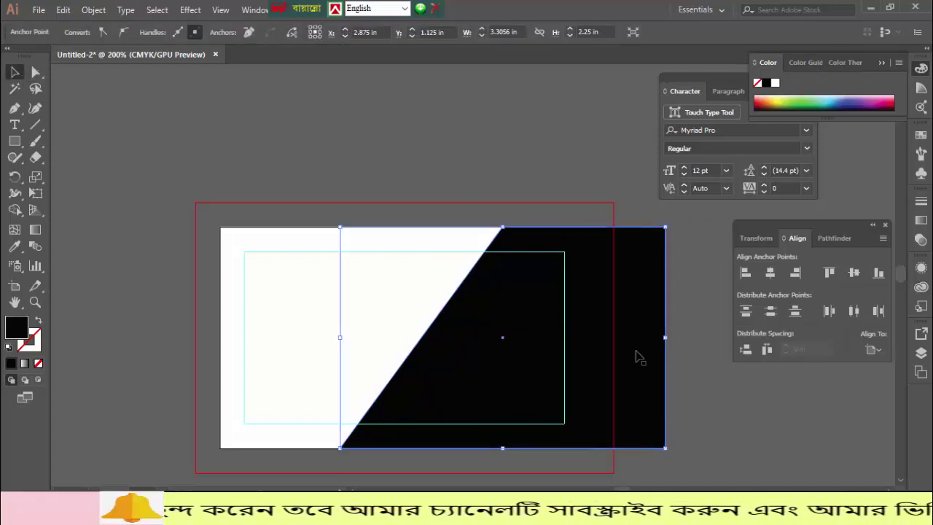
{"action": "mouse_move", "coordinate": [665, 337]}
{"action": "left_mouse_down"}
{"action": "mouse_move", "coordinate": [584, 330]}
{"action": "mouse_move", "coordinate": [589, 340]}
{"action": "left_mouse_up"}
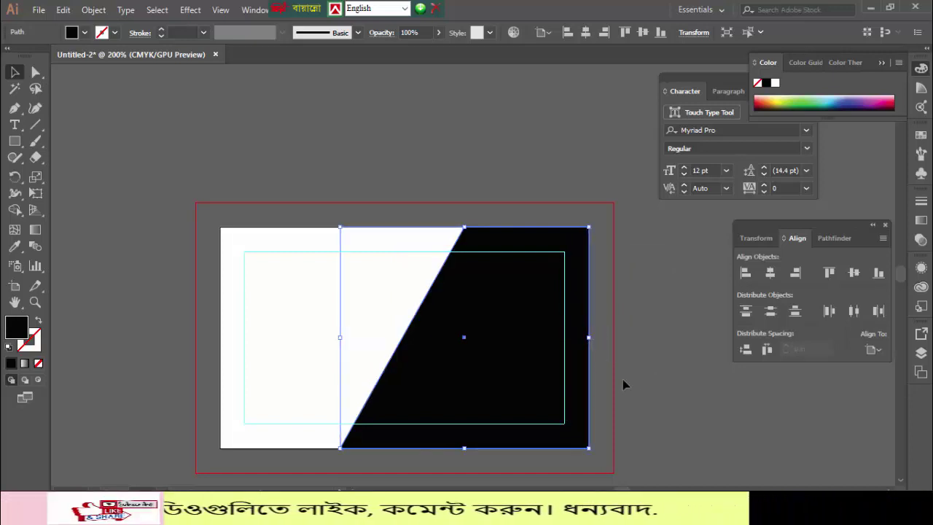
{"action": "left_click_drag", "start_coordinate": [341, 338], "coordinate": [323, 337]}
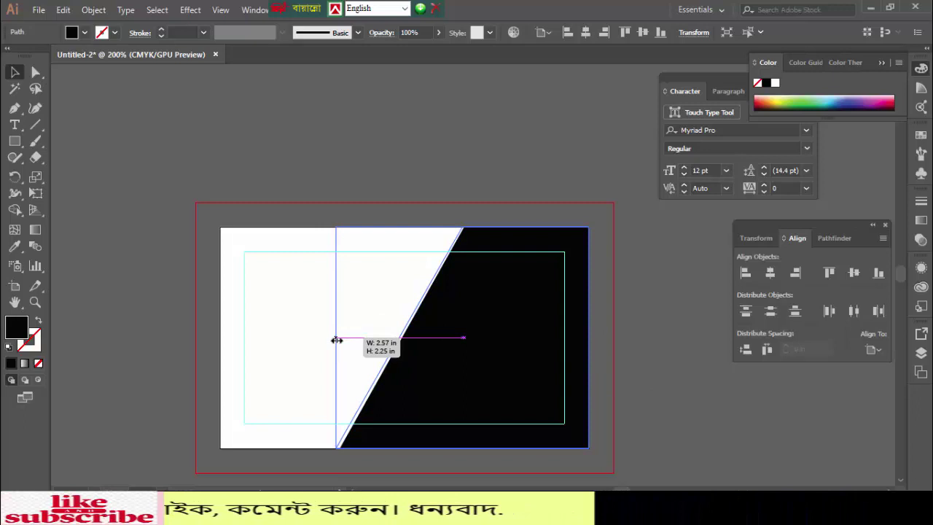
{"action": "left_click", "coordinate": [130, 265]}
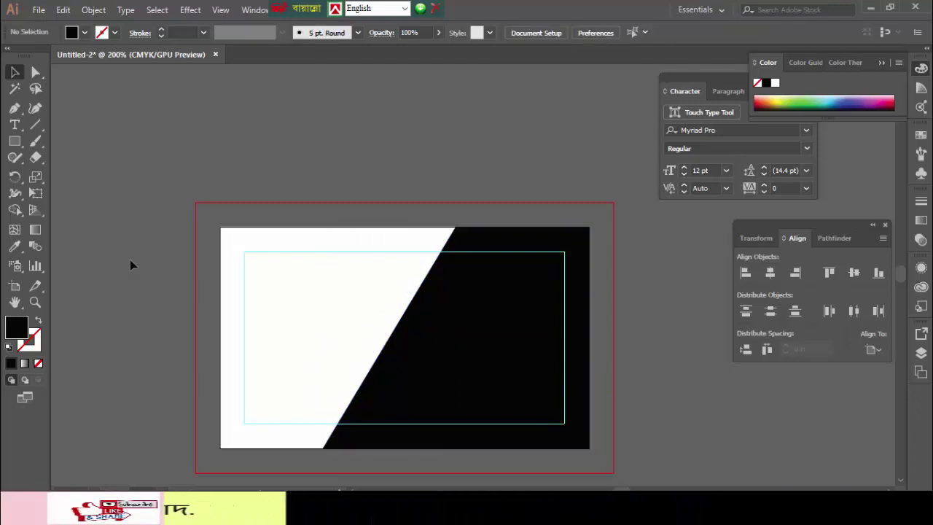
Duplicate the black slanted panel and fill the copy with dark red 840F0F.
{"action": "scroll", "coordinate": [461, 328], "scroll_direction": "down", "scroll_amount": 3}
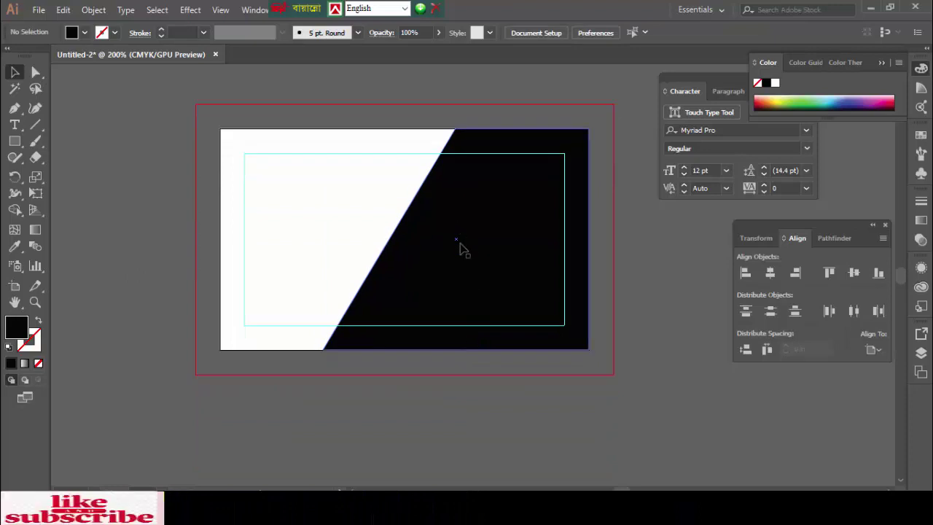
{"action": "left_click_drag", "start_coordinate": [464, 260], "coordinate": [422, 348]}
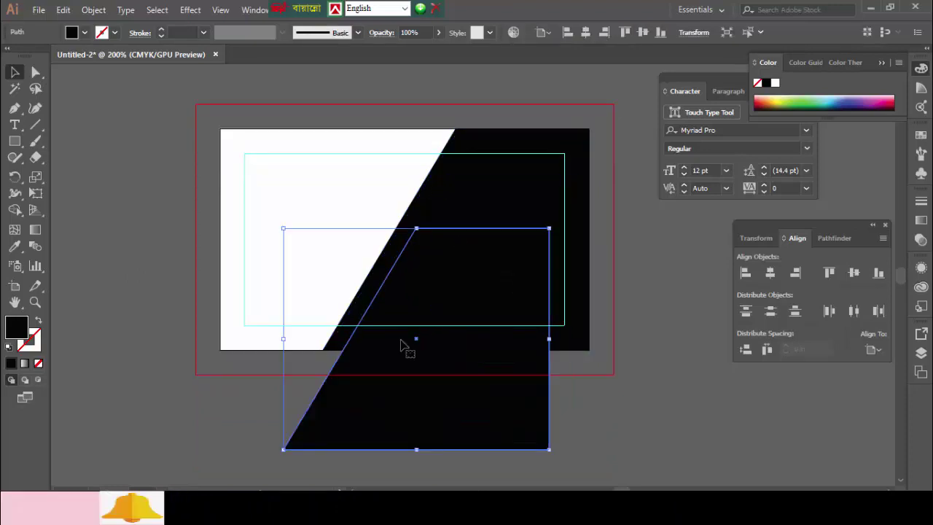
{"action": "double_click", "coordinate": [16, 330]}
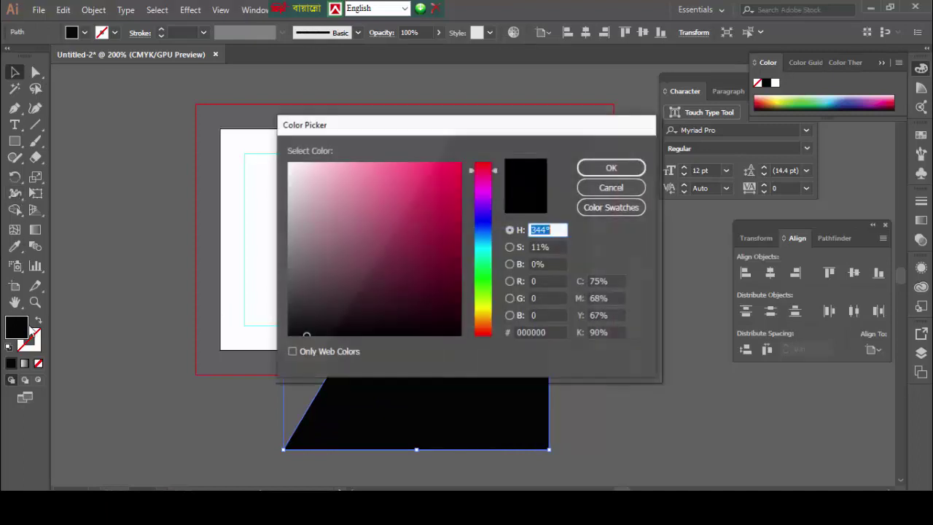
{"action": "left_click_drag", "start_coordinate": [454, 210], "coordinate": [472, 149]}
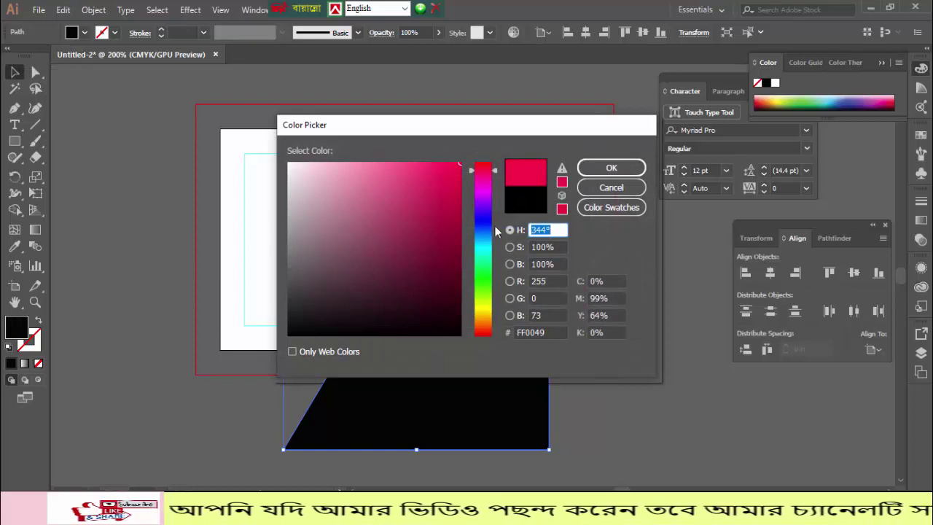
{"action": "mouse_move", "coordinate": [485, 173]}
{"action": "left_mouse_down"}
{"action": "mouse_move", "coordinate": [493, 154]}
{"action": "mouse_move", "coordinate": [450, 202]}
{"action": "mouse_move", "coordinate": [442, 246]}
{"action": "left_mouse_up"}
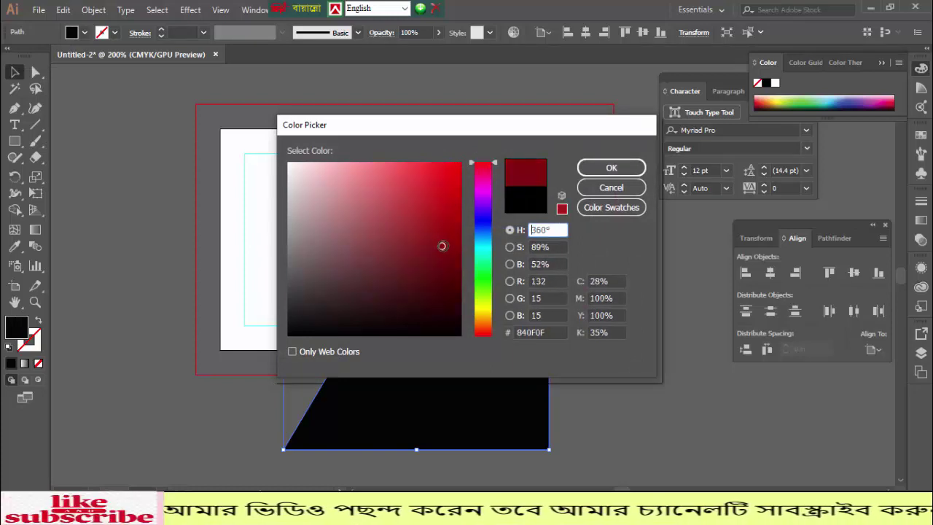
{"action": "left_click", "coordinate": [611, 168]}
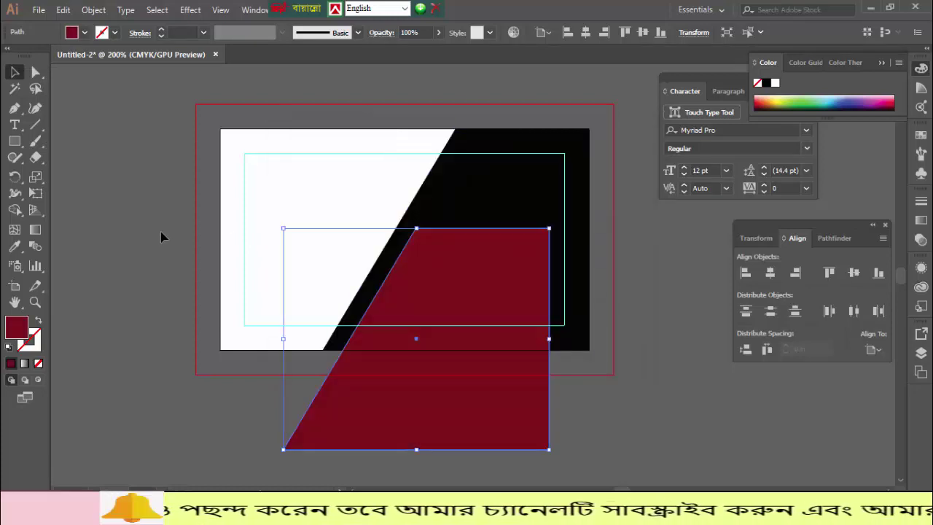
Align the red copy with the diagonal edge and send it behind the black panel.
{"action": "left_click", "coordinate": [139, 277]}
{"action": "scroll", "coordinate": [291, 349], "scroll_direction": "up", "scroll_amount": 2}
{"action": "mouse_move", "coordinate": [448, 438]}
{"action": "left_mouse_down"}
{"action": "mouse_move", "coordinate": [399, 403]}
{"action": "mouse_move", "coordinate": [409, 403]}
{"action": "left_mouse_up"}
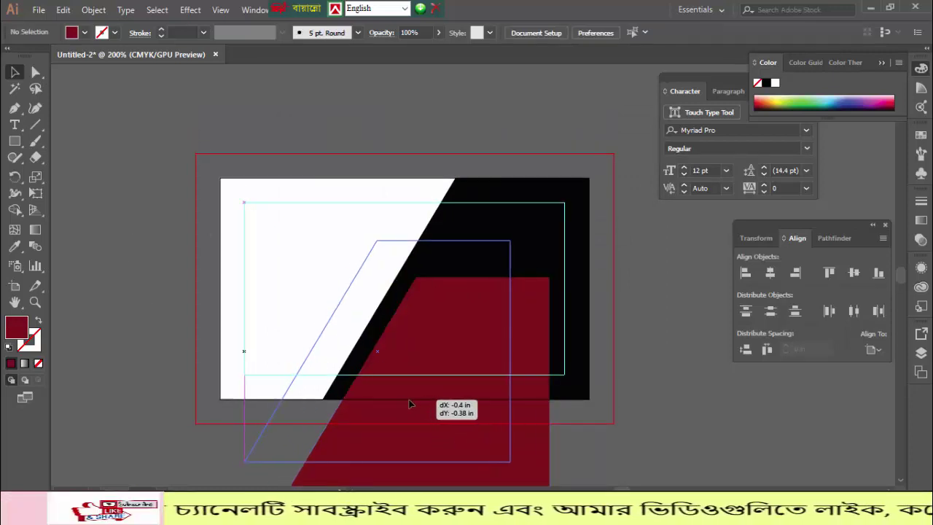
{"action": "left_click_drag", "start_coordinate": [409, 403], "coordinate": [431, 399]}
{"action": "scroll", "coordinate": [430, 399], "scroll_direction": "down", "scroll_amount": 1}
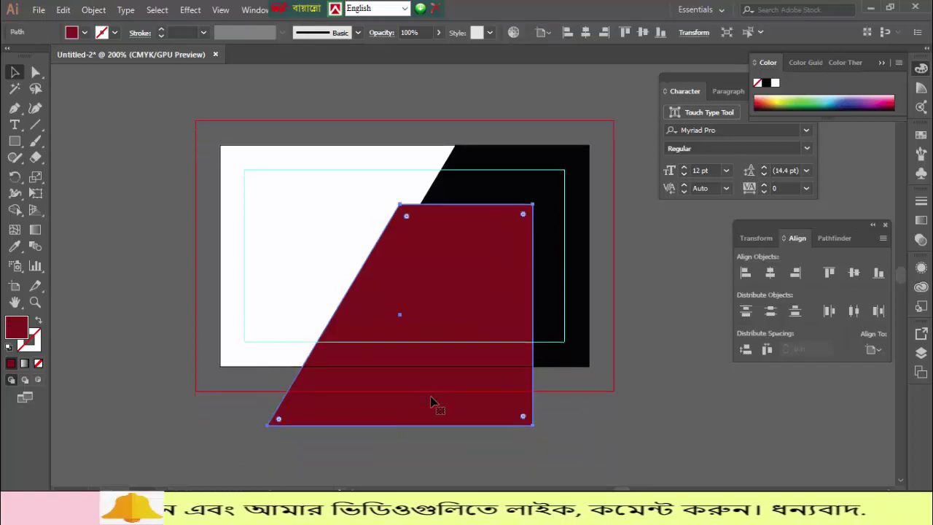
{"action": "key", "text": "ctrl+shift+b"}
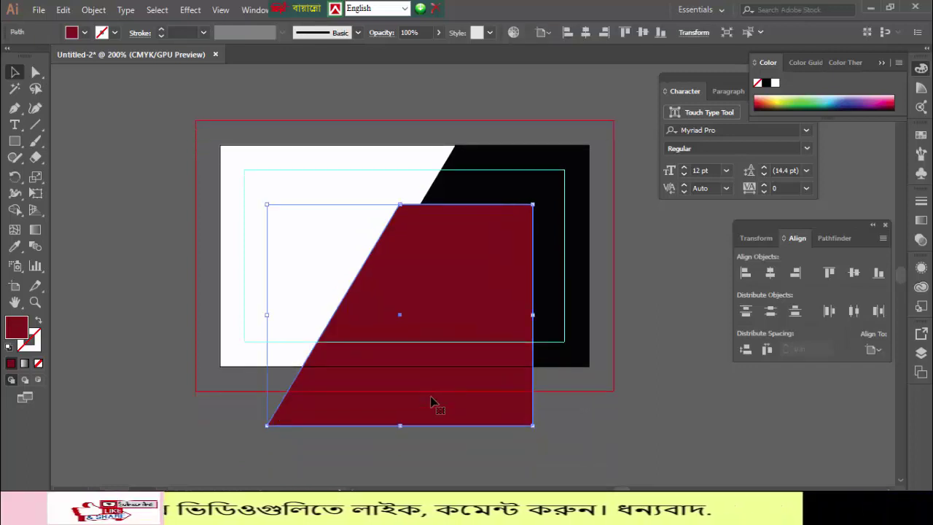
{"action": "key", "text": "ctrl+shift+bracketleft"}
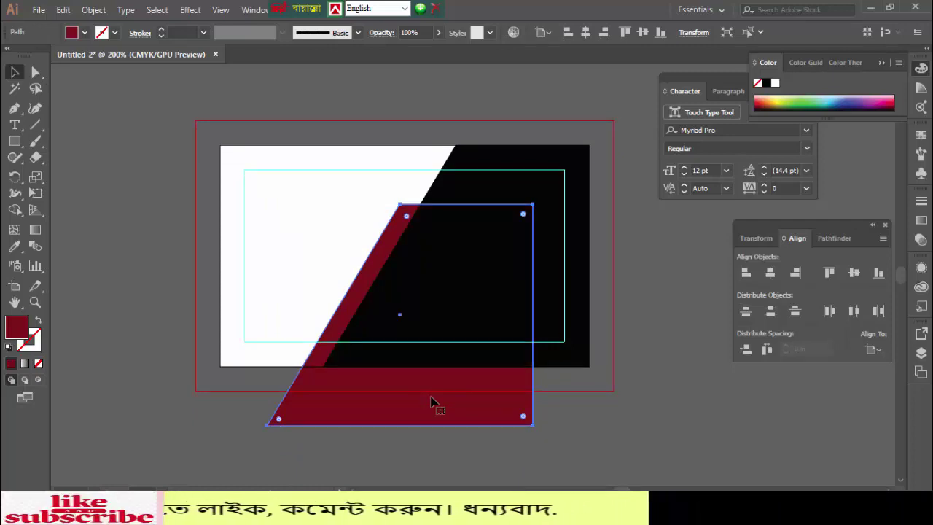
{"action": "key", "text": "ctrl+shift+b"}
Nudge the red panel so a thin red band shows along the black diagonal.
{"action": "left_click", "coordinate": [699, 426]}
{"action": "scroll", "coordinate": [696, 425], "scroll_direction": "up", "scroll_amount": 1}
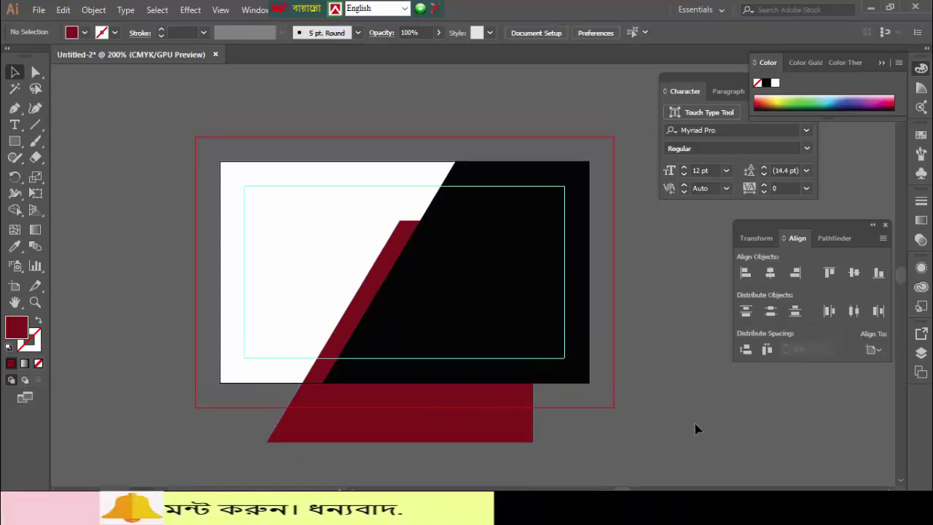
{"action": "scroll", "coordinate": [694, 423], "scroll_direction": "up", "scroll_amount": 1}
{"action": "left_click_drag", "start_coordinate": [366, 444], "coordinate": [378, 408]}
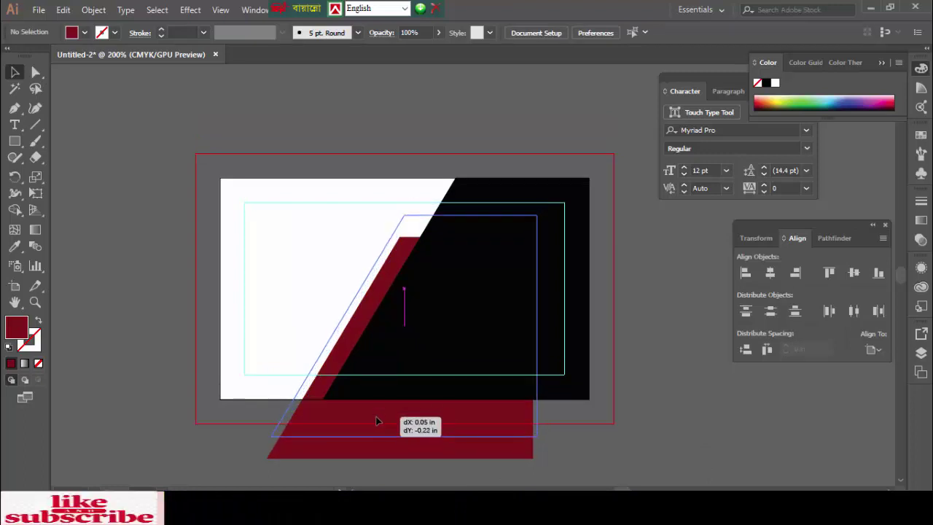
{"action": "left_click_drag", "start_coordinate": [377, 405], "coordinate": [377, 424]}
{"action": "left_click", "coordinate": [647, 445]}
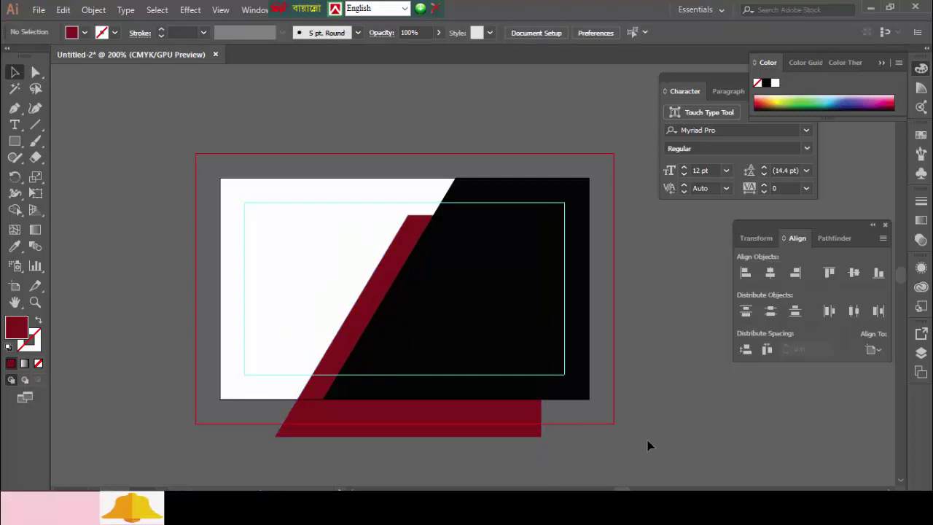
{"action": "scroll", "coordinate": [510, 421], "scroll_direction": "down", "scroll_amount": 1}
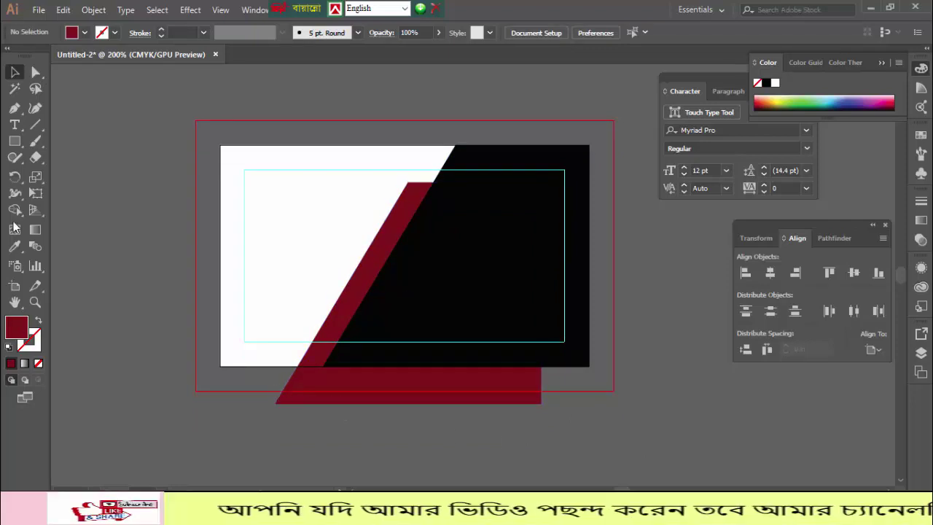
{"action": "left_click", "coordinate": [35, 125]}
Draw a line along the card's bottom edge and remove the red overhang with Shape Builder.
{"action": "left_click_drag", "start_coordinate": [163, 367], "coordinate": [486, 366]}
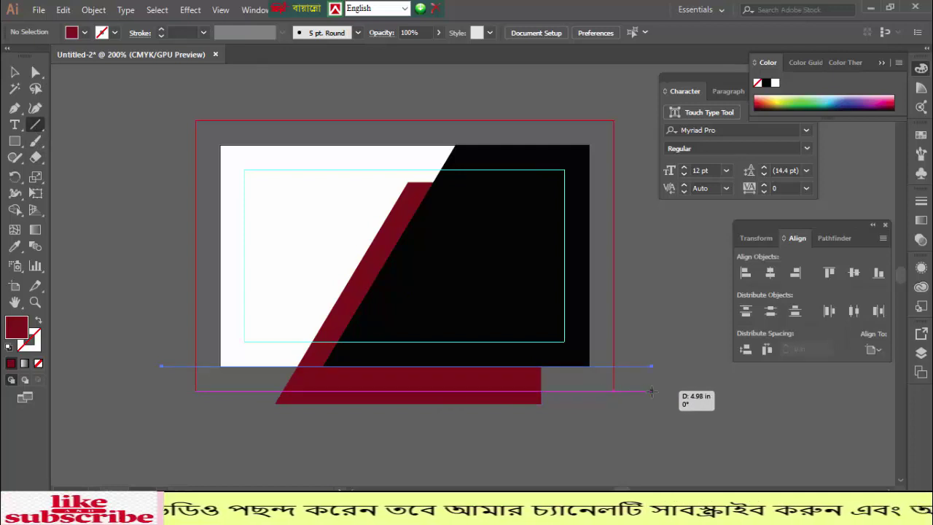
{"action": "left_click_drag", "start_coordinate": [630, 391], "coordinate": [651, 366]}
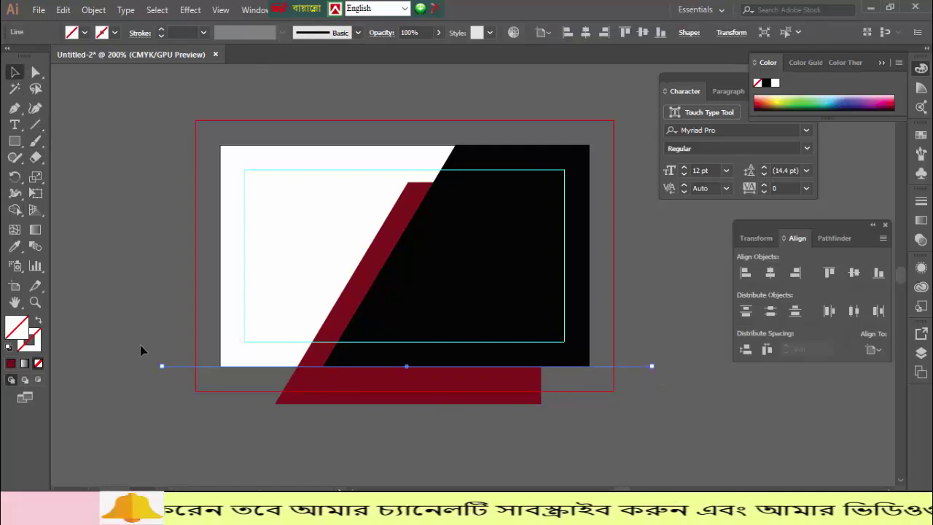
{"action": "left_click_drag", "start_coordinate": [425, 415], "coordinate": [333, 400]}
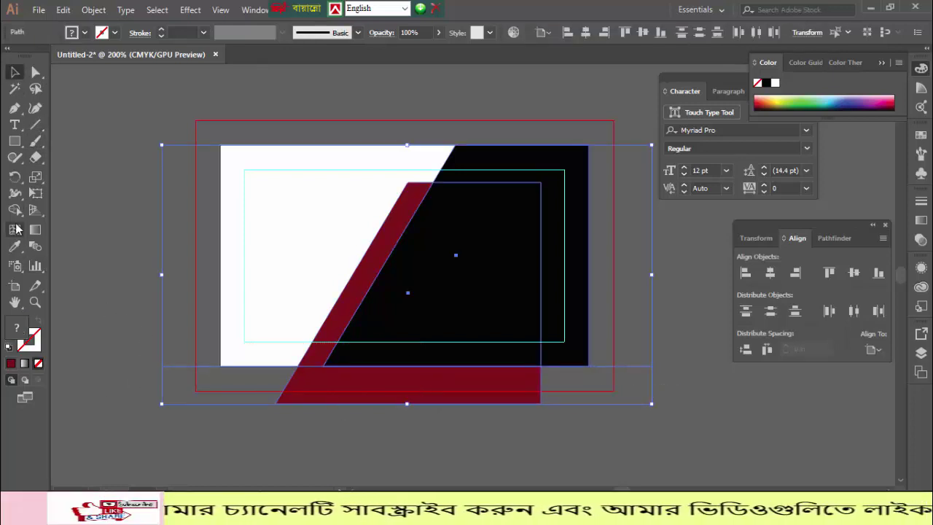
{"action": "left_click", "coordinate": [14, 210]}
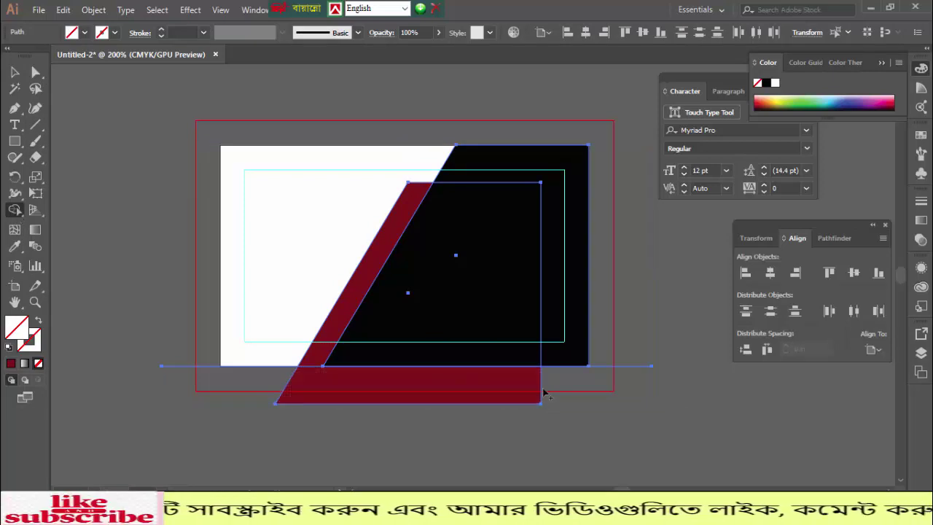
{"action": "left_click_drag", "start_coordinate": [578, 395], "coordinate": [405, 399]}
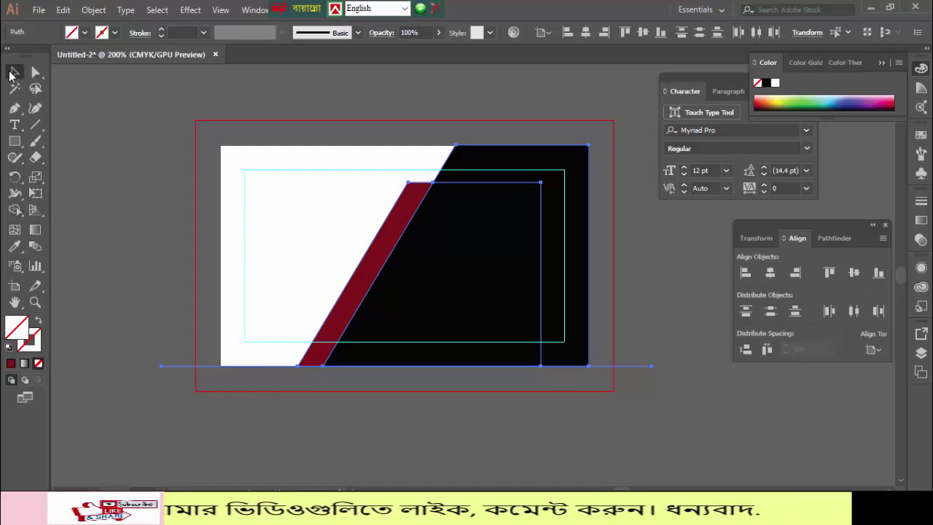
{"action": "key", "text": "v"}
Delete the leftover thin strip at the card bottom and check the black panel's edges.
{"action": "left_click", "coordinate": [175, 419]}
{"action": "left_click_drag", "start_coordinate": [144, 340], "coordinate": [222, 405]}
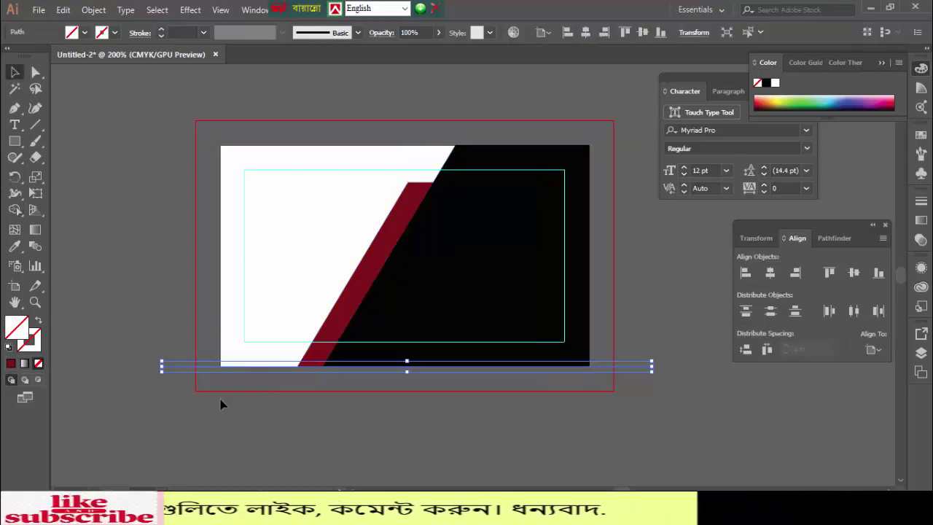
{"action": "key", "text": "Delete"}
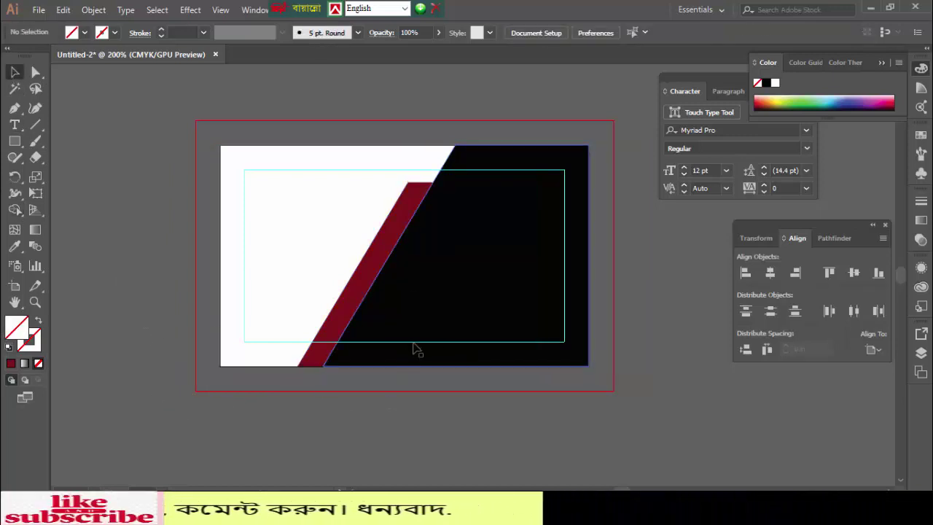
{"action": "scroll", "coordinate": [248, 420], "scroll_direction": "up", "scroll_amount": 1}
{"action": "scroll", "coordinate": [249, 417], "scroll_direction": "up", "scroll_amount": 1}
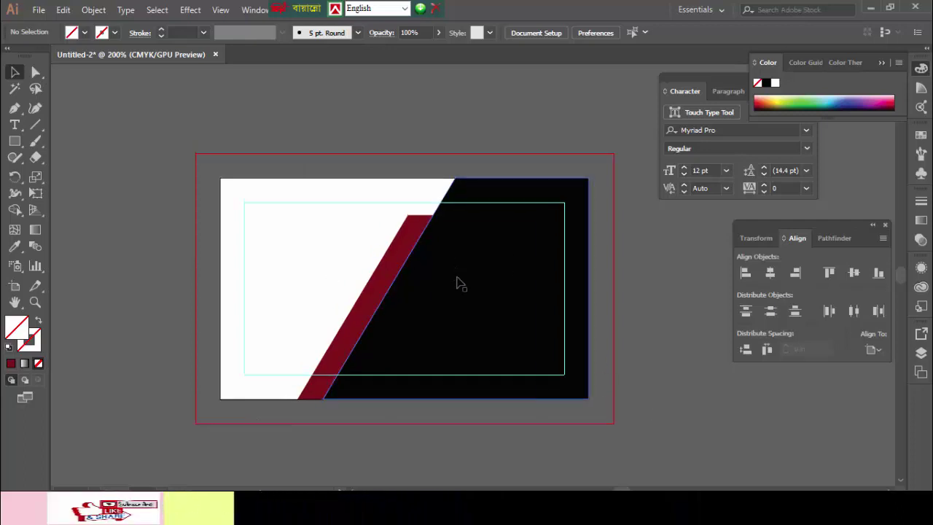
{"action": "left_click_drag", "start_coordinate": [171, 257], "coordinate": [617, 386]}
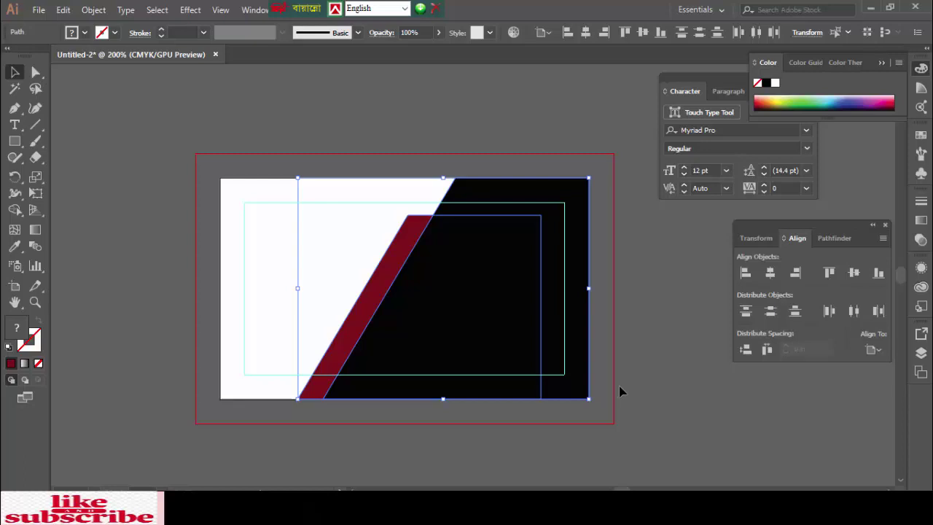
{"action": "left_click", "coordinate": [620, 391]}
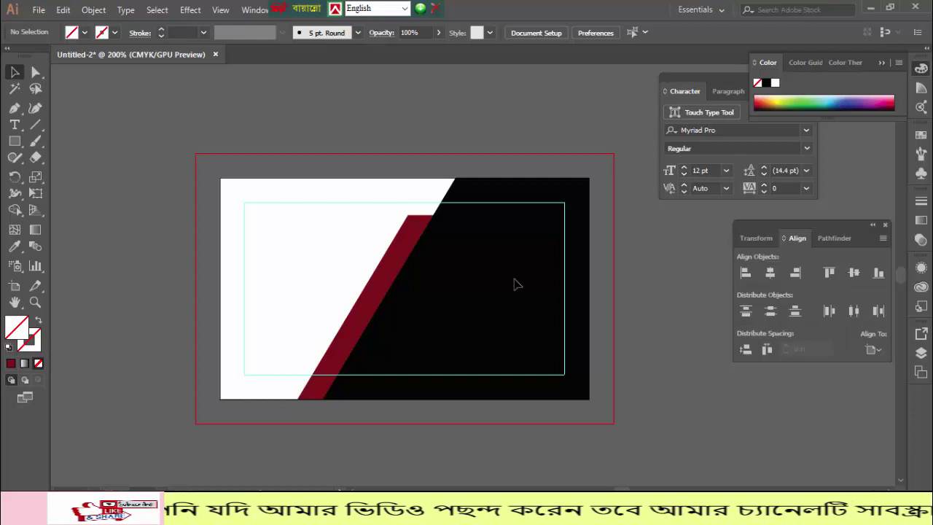
{"action": "scroll", "coordinate": [510, 284], "scroll_direction": "up", "scroll_amount": 1}
{"action": "scroll", "coordinate": [506, 285], "scroll_direction": "up", "scroll_amount": 1}
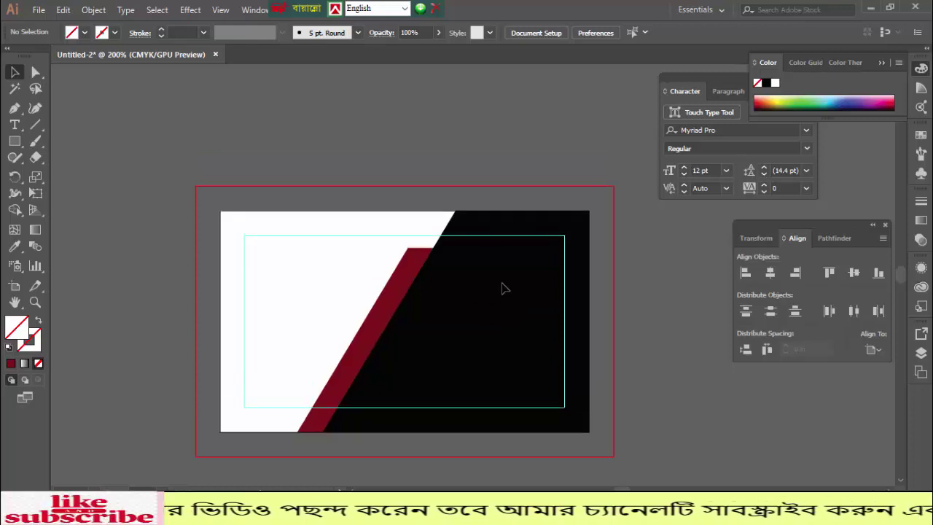
Type the person's name as white 12 pt Myriad Pro text on the black panel, then open its font family list.
{"action": "left_click", "coordinate": [14, 124]}
{"action": "left_click", "coordinate": [462, 273]}
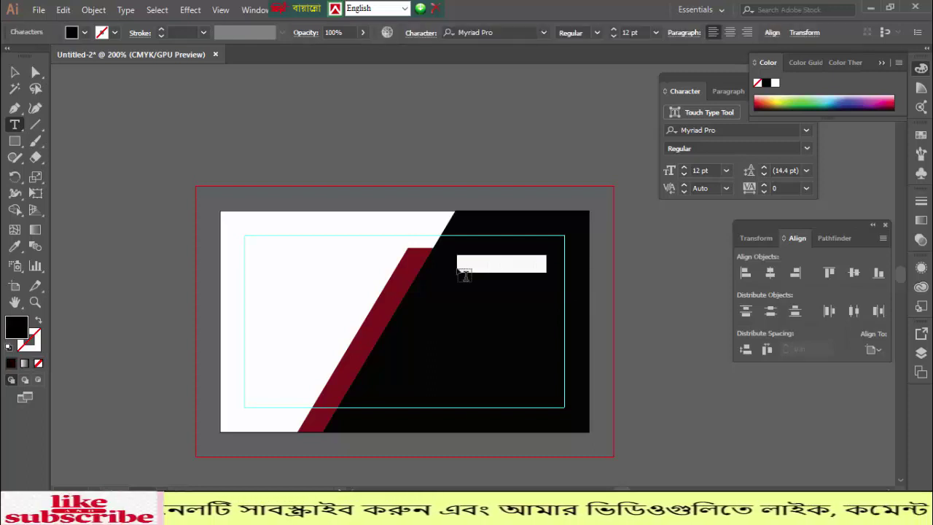
{"action": "key", "text": "BackSpace"}
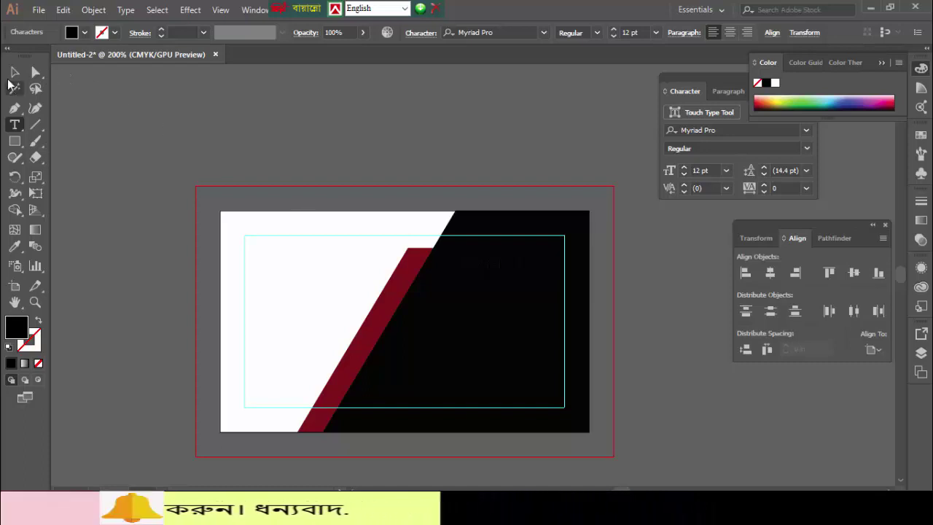
{"action": "left_click", "coordinate": [16, 71]}
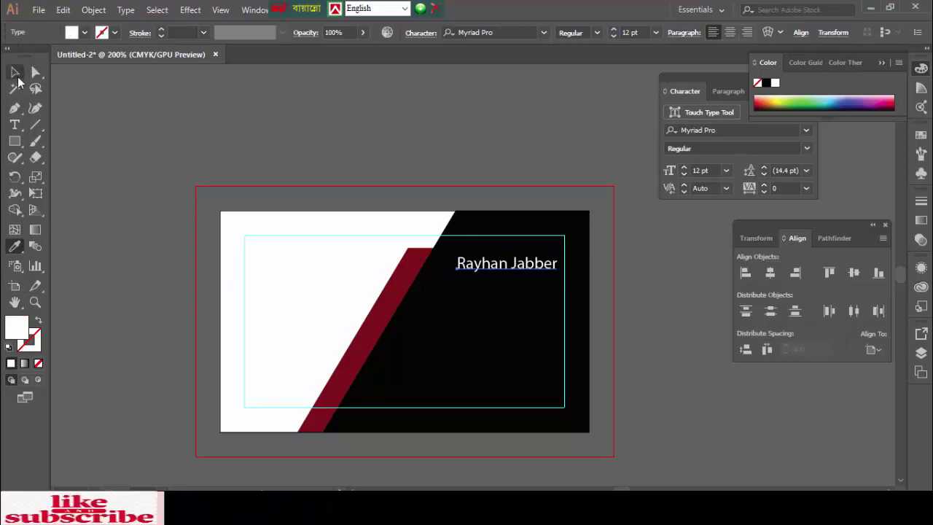
{"action": "left_click", "coordinate": [147, 89]}
{"action": "left_click", "coordinate": [482, 266]}
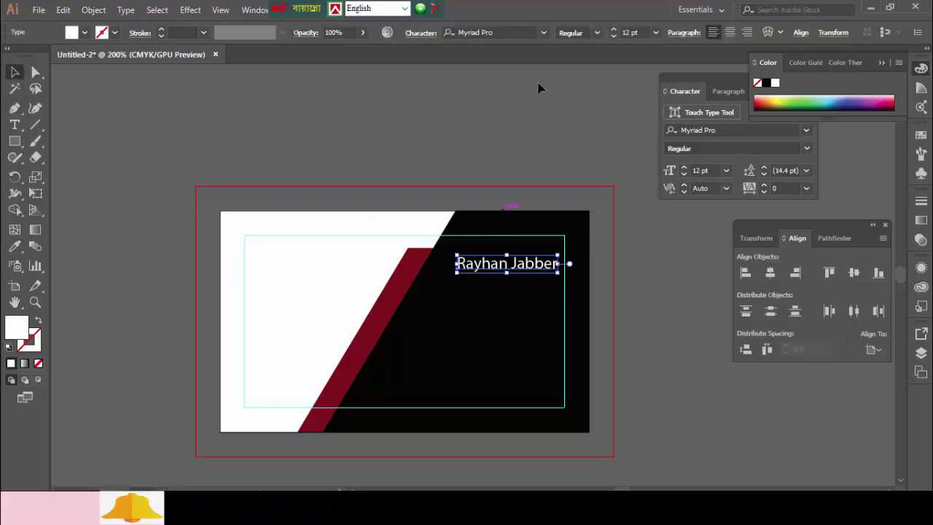
{"action": "left_click", "coordinate": [543, 32]}
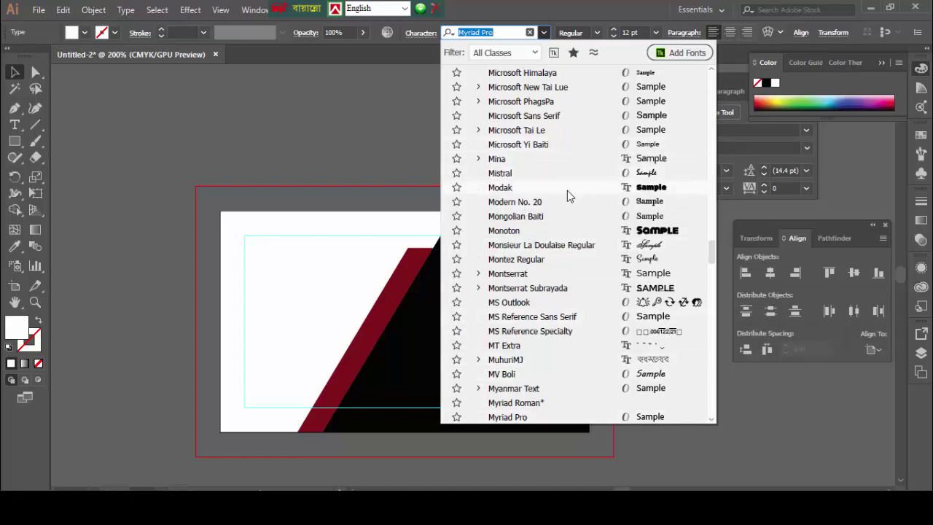
Browse the font list, search 'ne', and apply Nexa Bold to the name text.
{"action": "scroll", "coordinate": [567, 192], "scroll_direction": "down", "scroll_amount": 5}
{"action": "scroll", "coordinate": [561, 255], "scroll_direction": "down", "scroll_amount": 1}
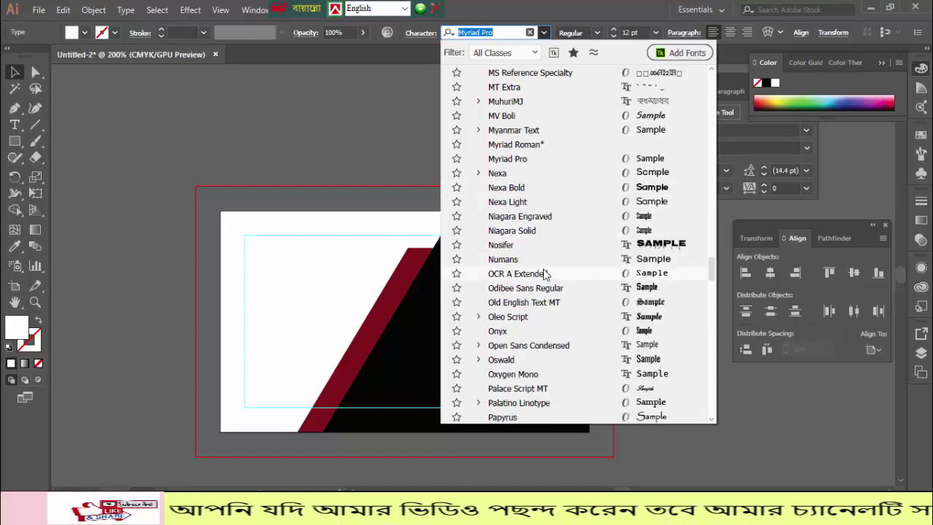
{"action": "scroll", "coordinate": [532, 219], "scroll_direction": "down", "scroll_amount": 5}
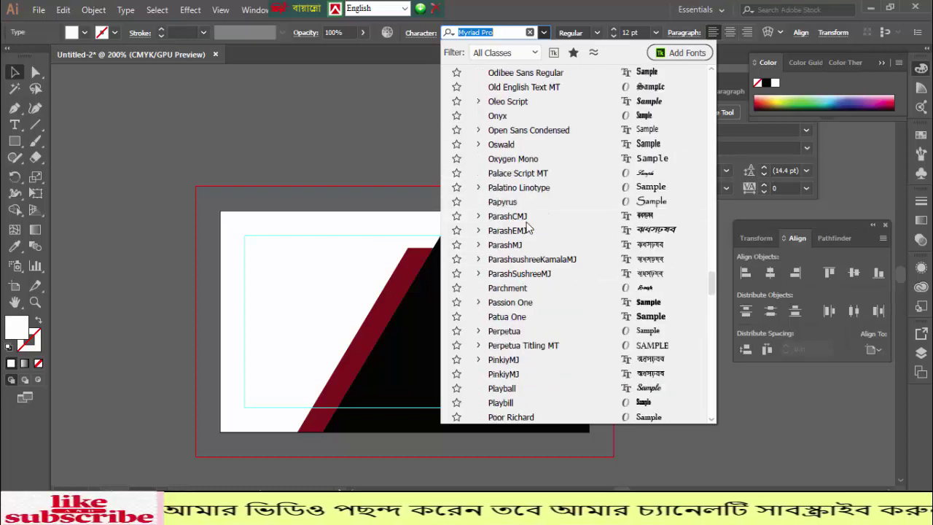
{"action": "scroll", "coordinate": [528, 228], "scroll_direction": "up", "scroll_amount": 10}
{"action": "scroll", "coordinate": [527, 229], "scroll_direction": "up", "scroll_amount": 15}
{"action": "scroll", "coordinate": [520, 202], "scroll_direction": "up", "scroll_amount": 12}
{"action": "scroll", "coordinate": [509, 176], "scroll_direction": "up", "scroll_amount": 10}
{"action": "scroll", "coordinate": [508, 176], "scroll_direction": "up", "scroll_amount": 3}
{"action": "type", "text": "a"}
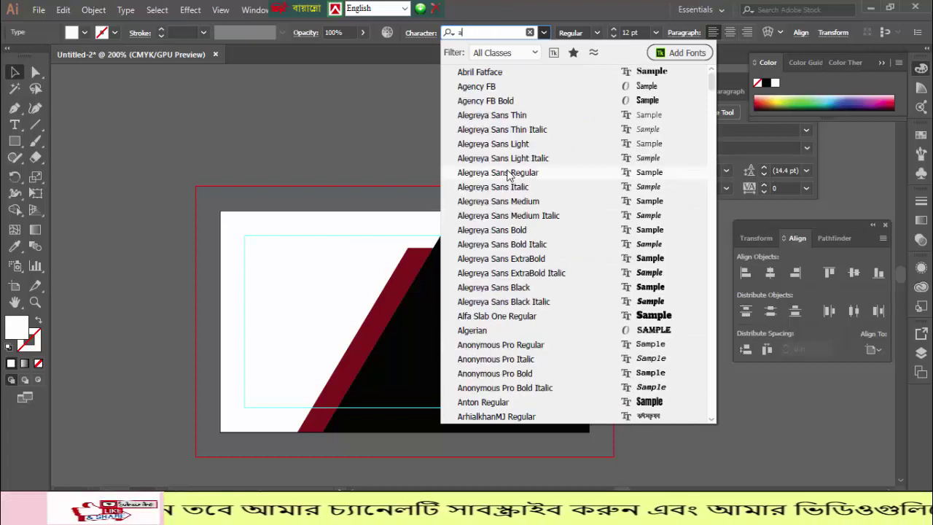
{"action": "scroll", "coordinate": [481, 240], "scroll_direction": "down", "scroll_amount": 4}
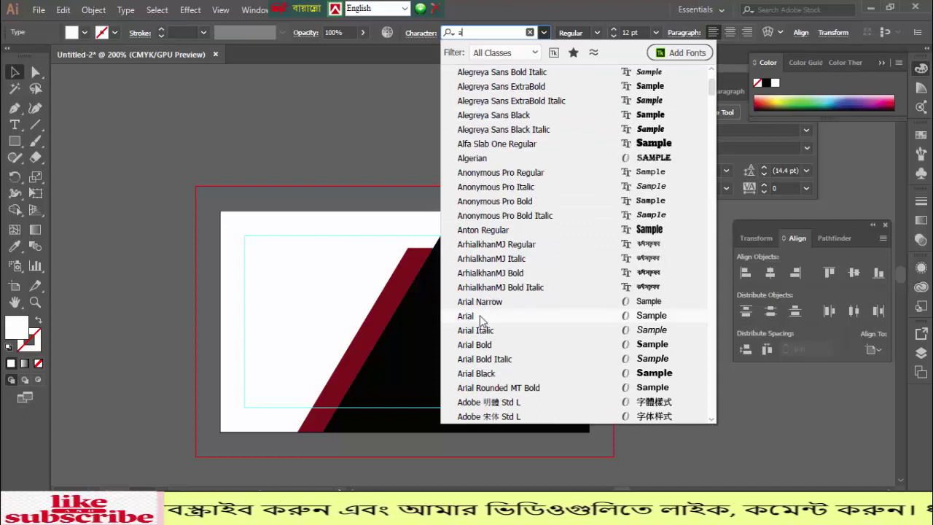
{"action": "scroll", "coordinate": [480, 321], "scroll_direction": "down", "scroll_amount": 2}
{"action": "scroll", "coordinate": [480, 321], "scroll_direction": "down", "scroll_amount": 2}
{"action": "scroll", "coordinate": [480, 321], "scroll_direction": "down", "scroll_amount": 2}
{"action": "scroll", "coordinate": [480, 321], "scroll_direction": "down", "scroll_amount": 1}
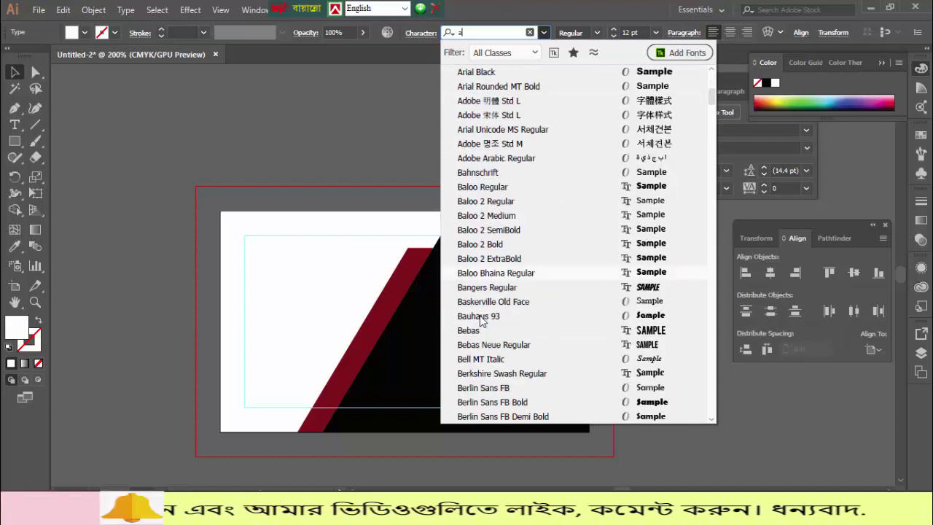
{"action": "scroll", "coordinate": [480, 320], "scroll_direction": "down", "scroll_amount": 3}
{"action": "scroll", "coordinate": [481, 321], "scroll_direction": "down", "scroll_amount": 3}
{"action": "scroll", "coordinate": [481, 320], "scroll_direction": "down", "scroll_amount": 3}
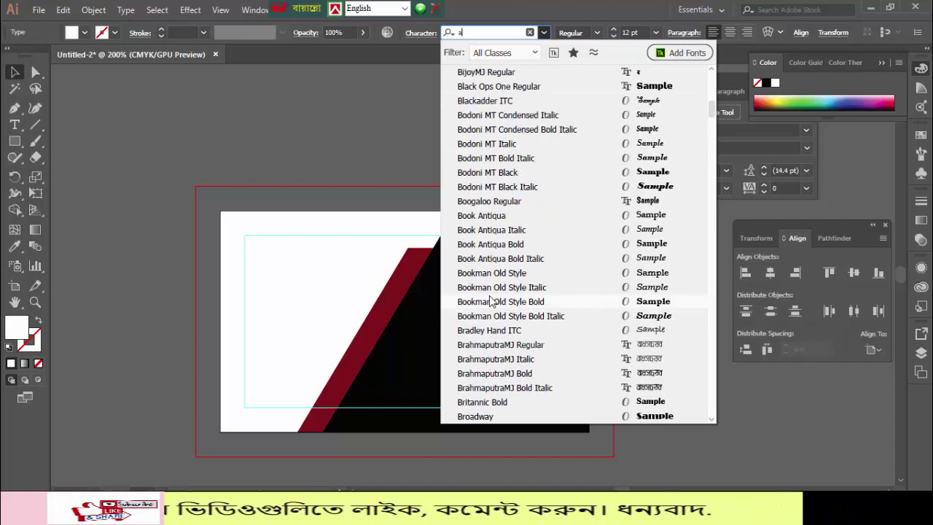
{"action": "type", "text": "l"}
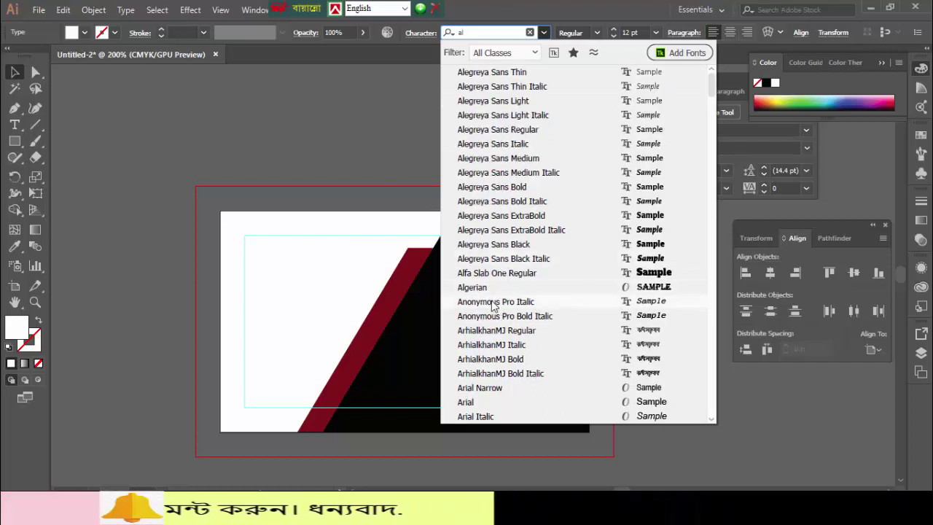
{"action": "scroll", "coordinate": [493, 305], "scroll_direction": "down", "scroll_amount": 5}
{"action": "scroll", "coordinate": [492, 302], "scroll_direction": "down", "scroll_amount": 2}
{"action": "scroll", "coordinate": [492, 302], "scroll_direction": "down", "scroll_amount": 2}
{"action": "scroll", "coordinate": [492, 302], "scroll_direction": "down", "scroll_amount": 3}
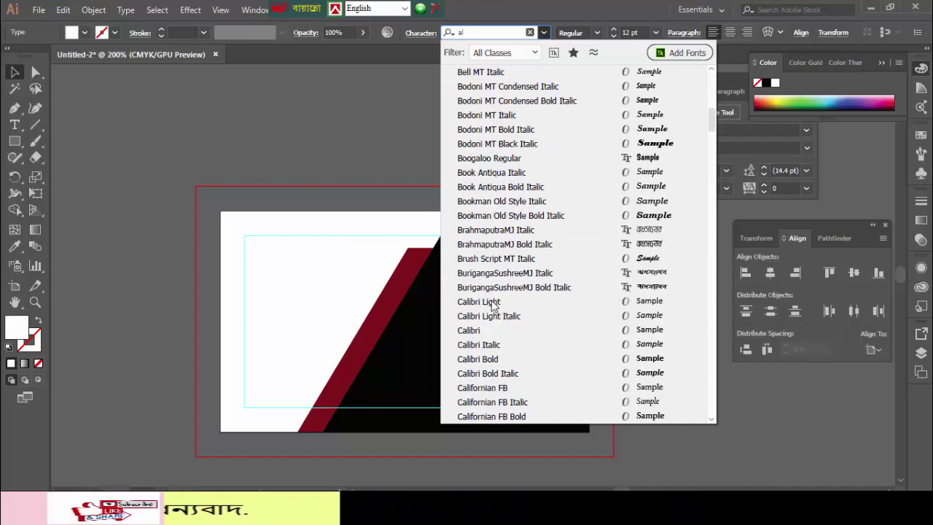
{"action": "scroll", "coordinate": [493, 304], "scroll_direction": "up", "scroll_amount": 9}
{"action": "scroll", "coordinate": [493, 304], "scroll_direction": "up", "scroll_amount": 3}
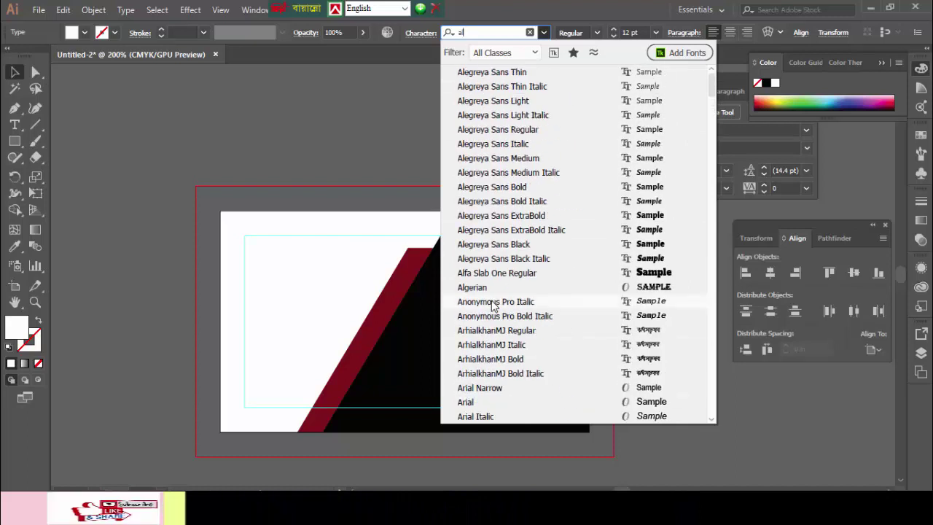
{"action": "scroll", "coordinate": [493, 304], "scroll_direction": "up", "scroll_amount": 1}
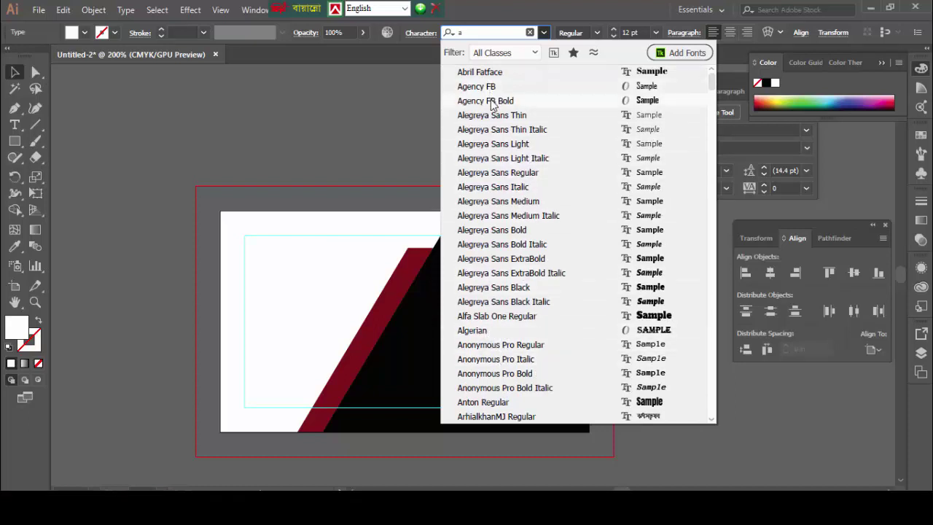
{"action": "scroll", "coordinate": [493, 131], "scroll_direction": "down", "scroll_amount": 5}
{"action": "scroll", "coordinate": [540, 307], "scroll_direction": "down", "scroll_amount": 1}
{"action": "scroll", "coordinate": [533, 314], "scroll_direction": "down", "scroll_amount": 5}
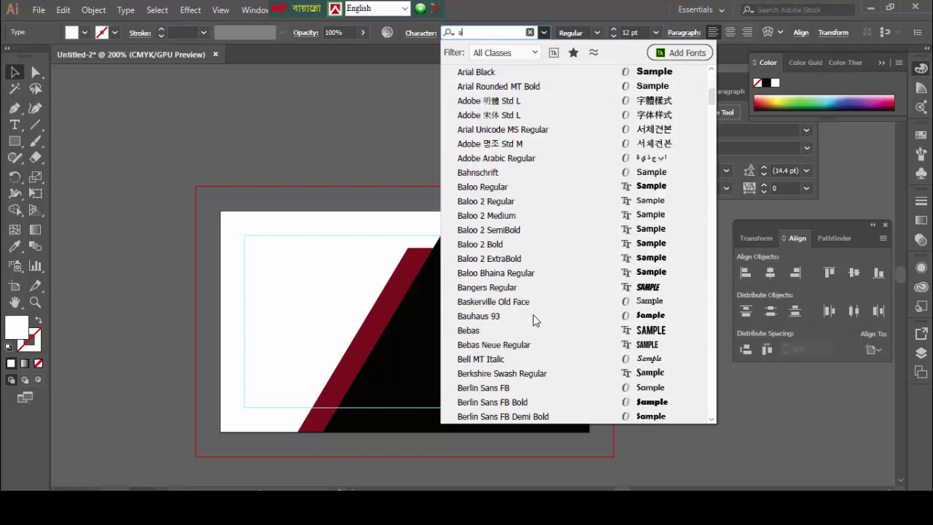
{"action": "scroll", "coordinate": [533, 314], "scroll_direction": "down", "scroll_amount": 3}
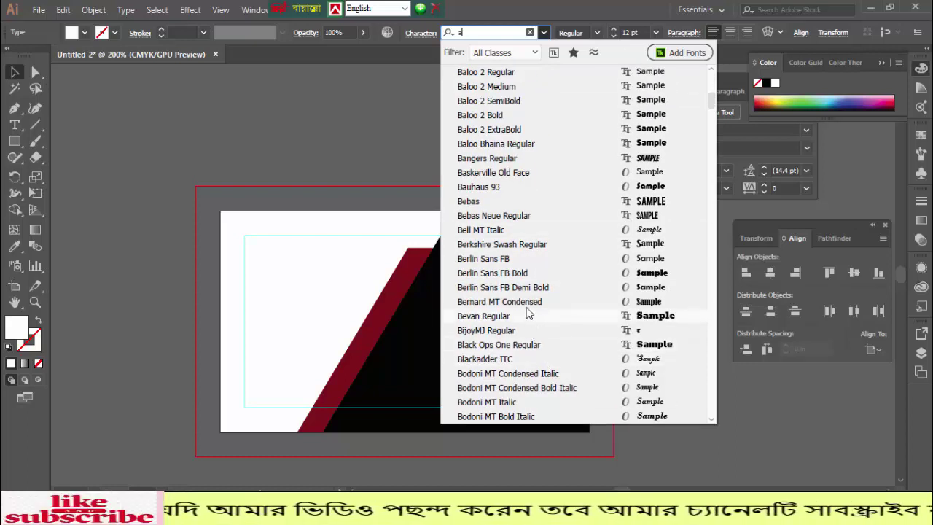
{"action": "scroll", "coordinate": [533, 312], "scroll_direction": "up", "scroll_amount": 7}
{"action": "scroll", "coordinate": [529, 314], "scroll_direction": "up", "scroll_amount": 7}
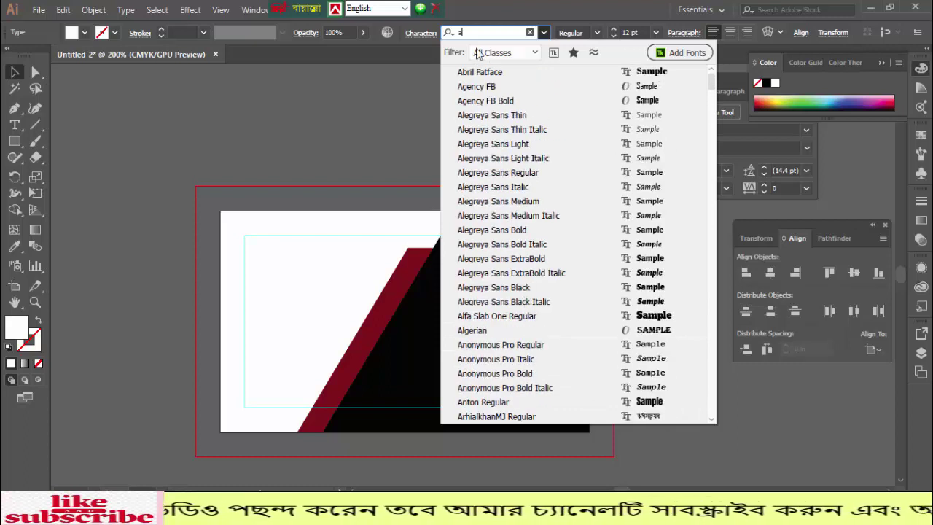
{"action": "key", "text": "BackSpace"}
{"action": "type", "text": "ne"}
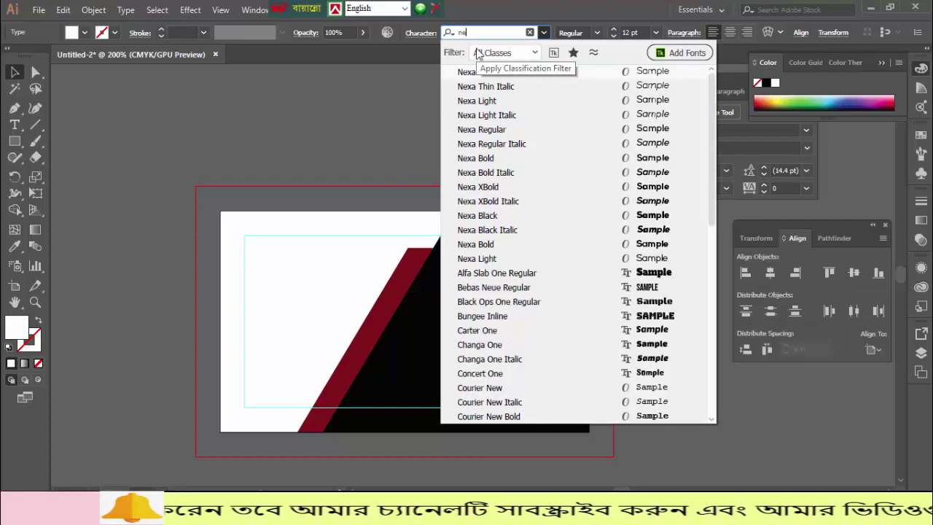
{"action": "left_click", "coordinate": [481, 157]}
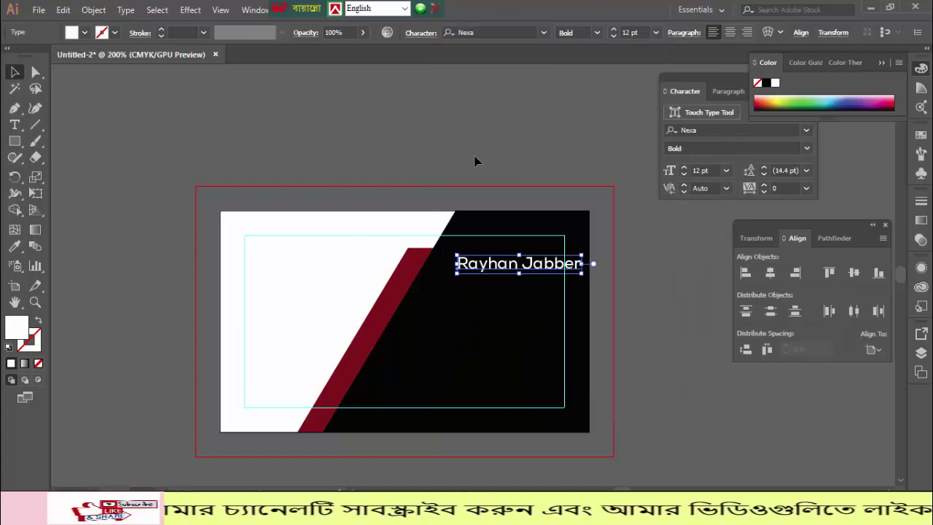
Shift the name text slightly left and down on the black panel.
{"action": "left_click", "coordinate": [358, 155]}
{"action": "left_click_drag", "start_coordinate": [466, 263], "coordinate": [467, 275]}
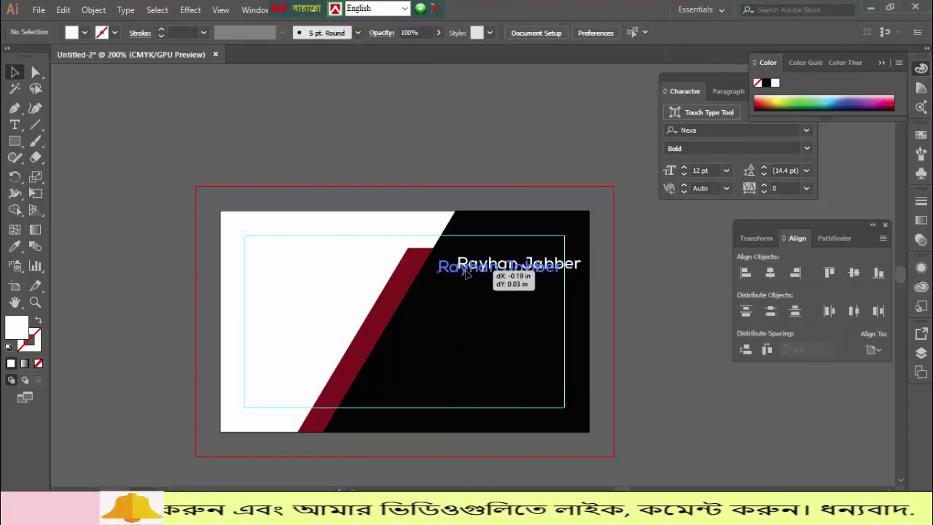
{"action": "left_click_drag", "start_coordinate": [465, 274], "coordinate": [466, 274]}
{"action": "left_click", "coordinate": [428, 157]}
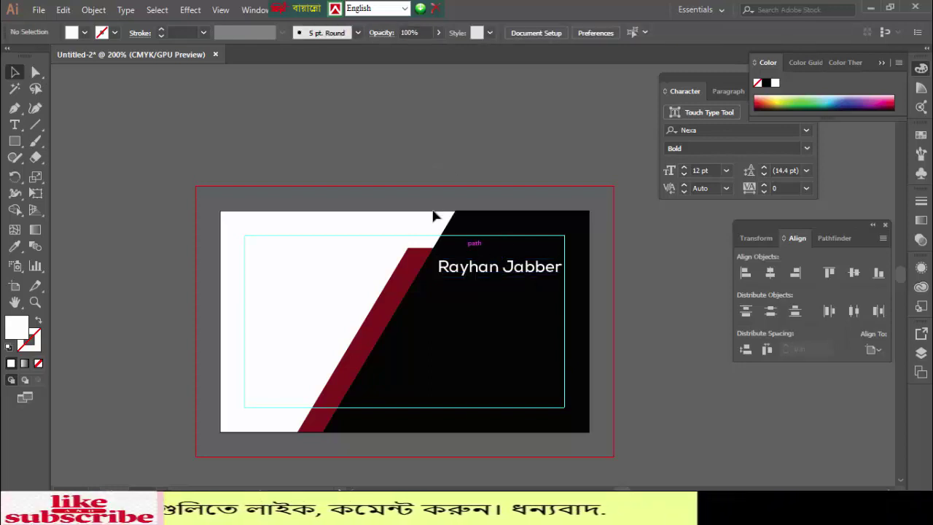
{"action": "left_click", "coordinate": [472, 274]}
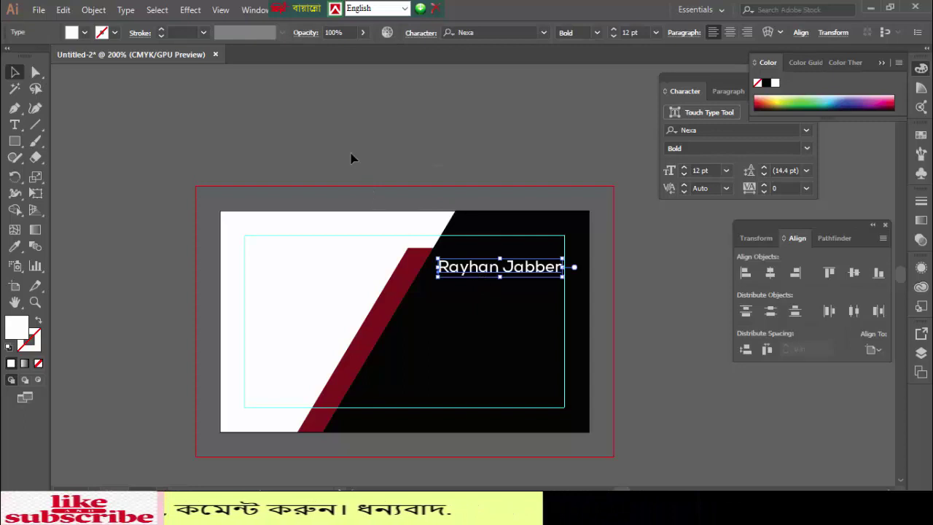
{"action": "left_click", "coordinate": [188, 207]}
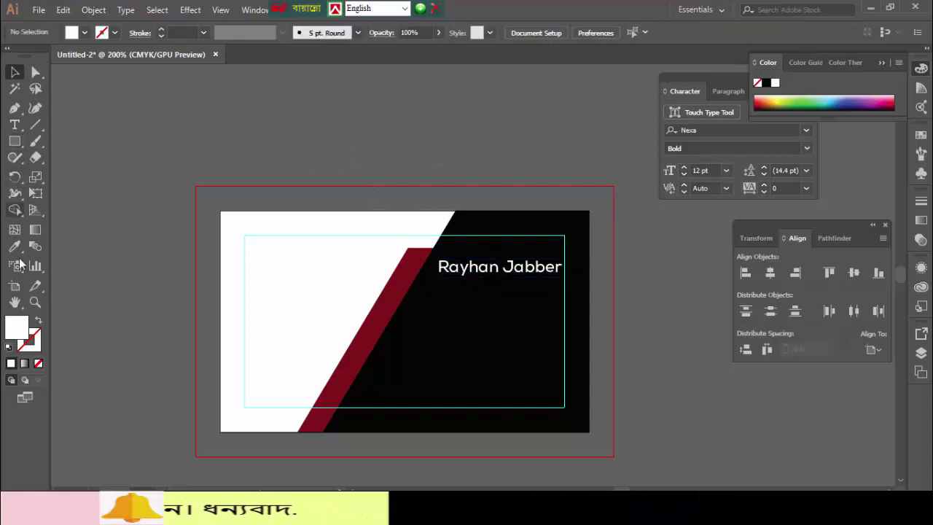
Add a 'Graphic designer' text line in Nexa Regular, shrunk small and coloured white.
{"action": "left_click", "coordinate": [15, 126]}
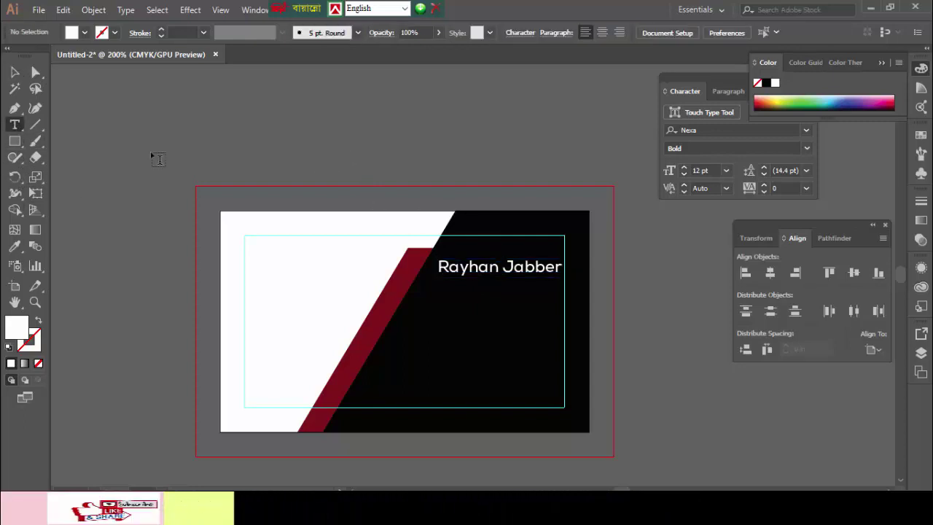
{"action": "left_click", "coordinate": [255, 146]}
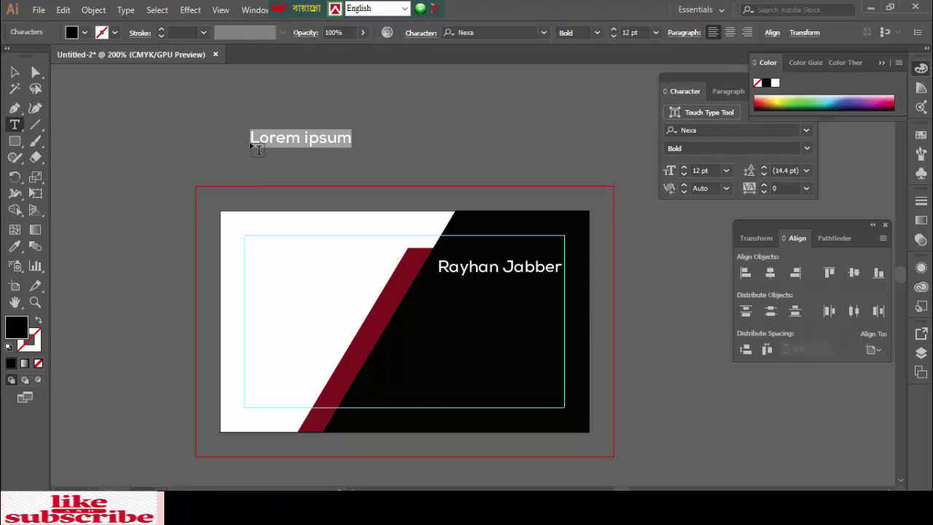
{"action": "type", "text": "Grap"}
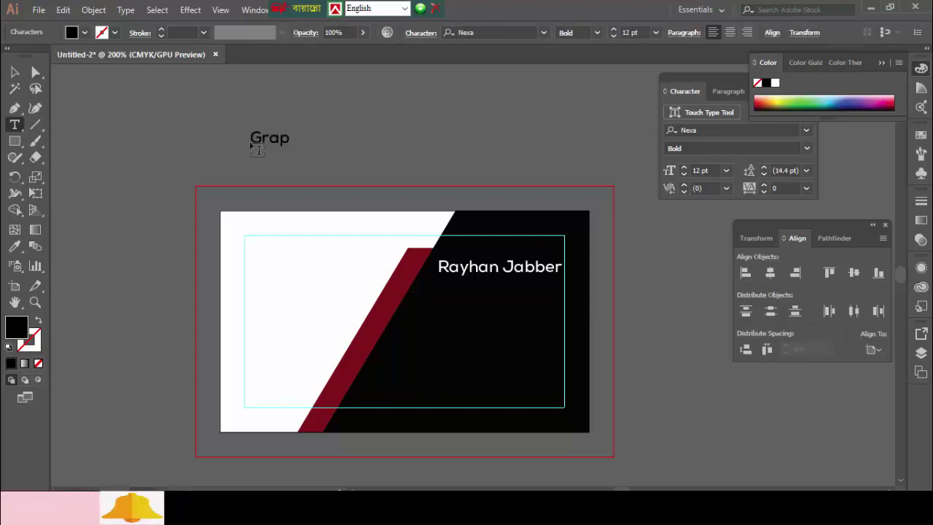
{"action": "type", "text": "hic designer"}
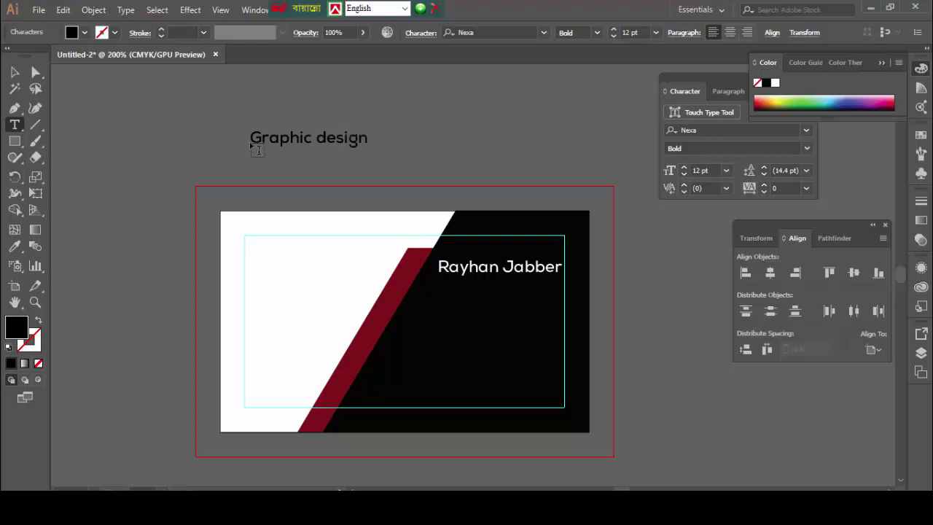
{"action": "left_click", "coordinate": [15, 73]}
{"action": "left_click", "coordinate": [596, 32]}
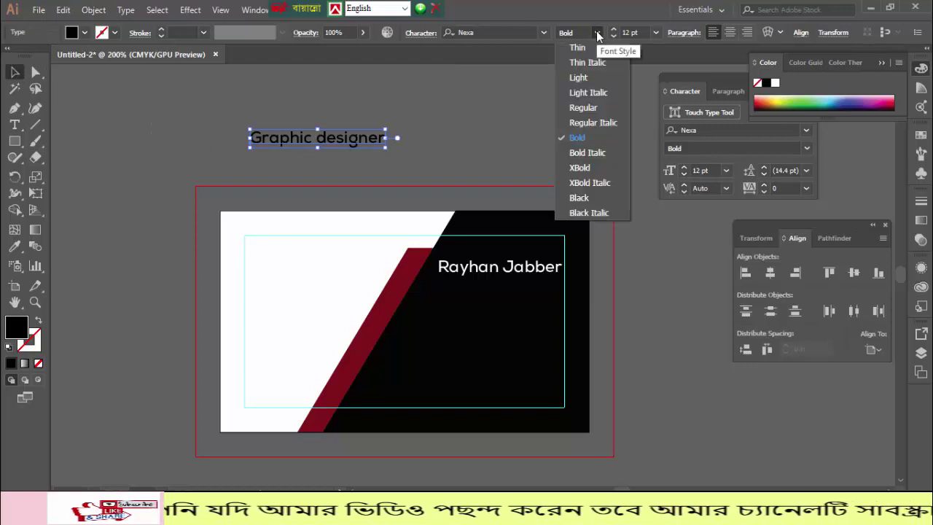
{"action": "left_click", "coordinate": [589, 107]}
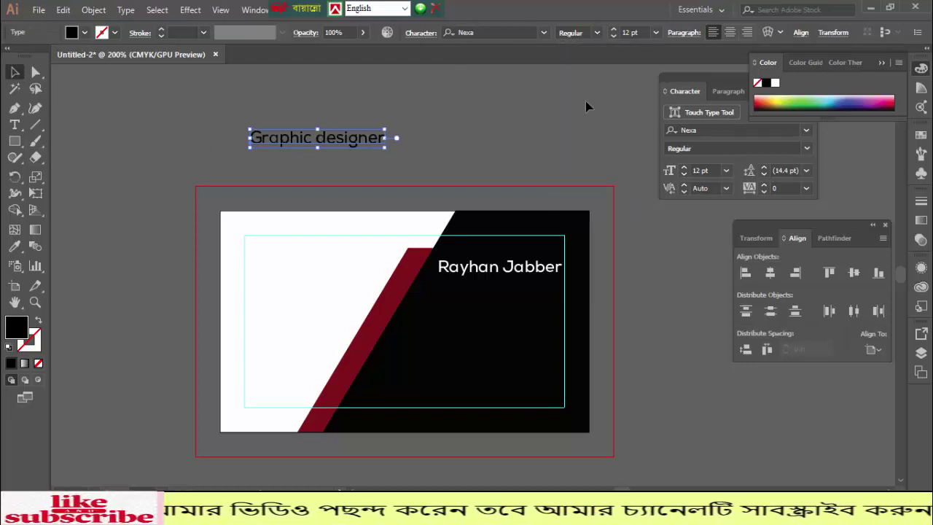
{"action": "left_click", "coordinate": [611, 35]}
{"action": "left_click", "coordinate": [611, 34]}
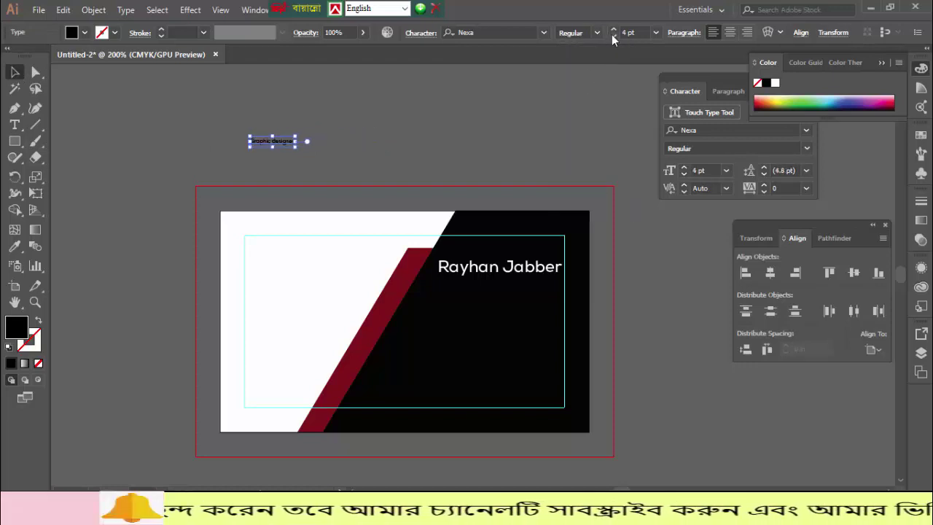
{"action": "left_click", "coordinate": [14, 245]}
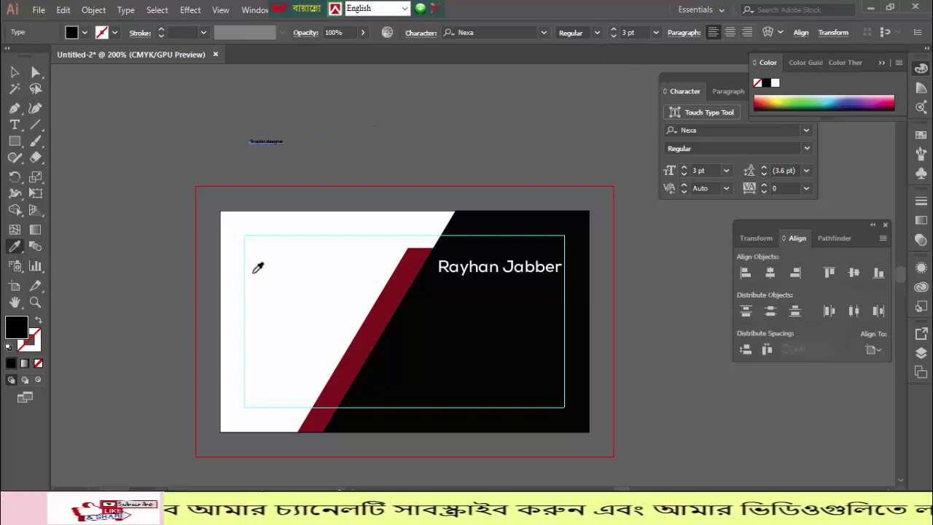
{"action": "left_click", "coordinate": [253, 273]}
{"action": "left_click", "coordinate": [14, 72]}
Move the Graphic designer text under the name at 7 pt and right-align it with the name.
{"action": "left_click", "coordinate": [211, 160]}
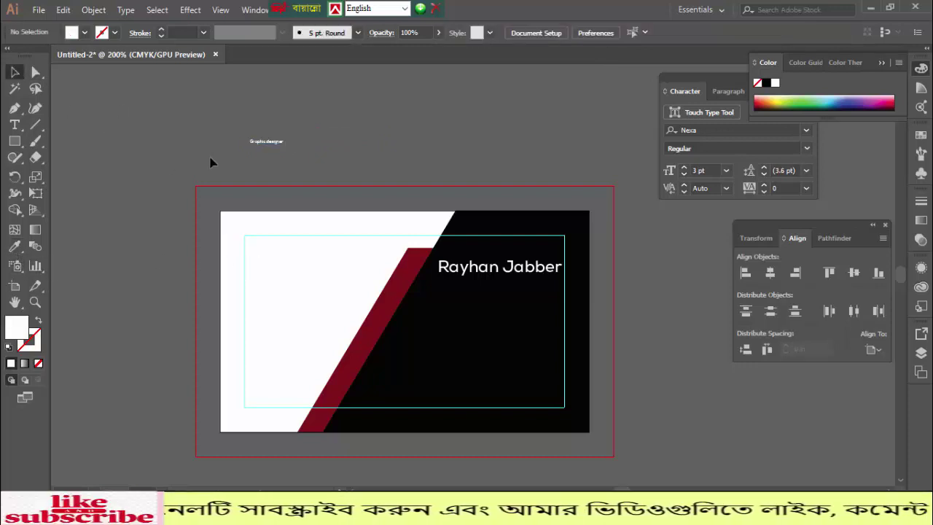
{"action": "left_click_drag", "start_coordinate": [261, 146], "coordinate": [529, 284]}
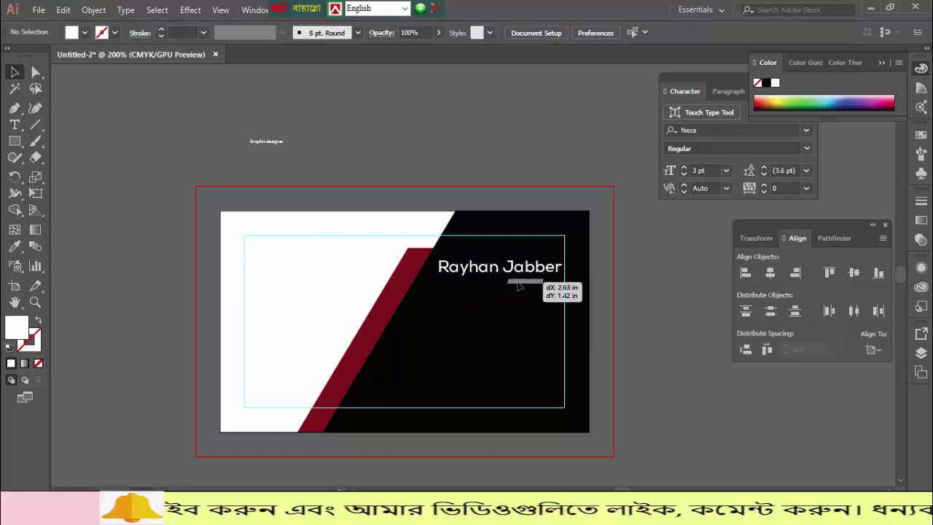
{"action": "left_click_drag", "start_coordinate": [529, 283], "coordinate": [530, 283]}
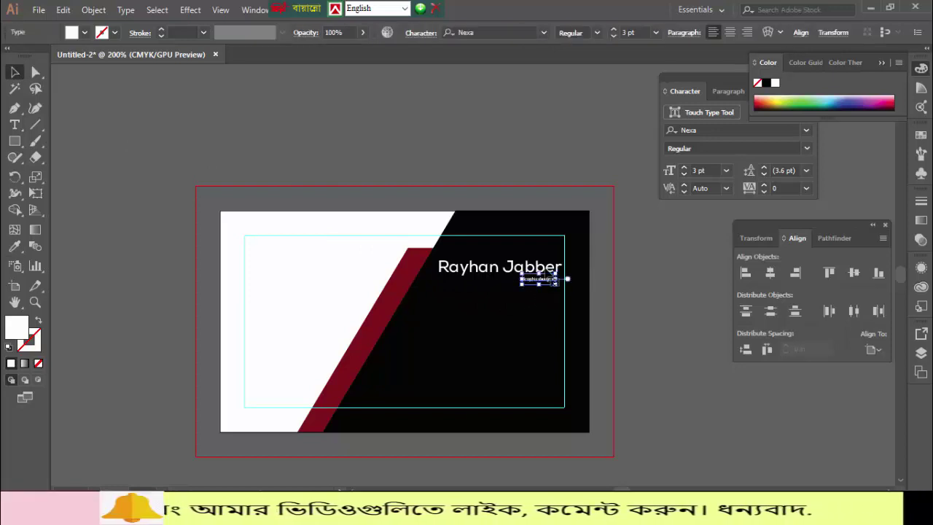
{"action": "left_click", "coordinate": [612, 30]}
{"action": "left_click", "coordinate": [612, 30]}
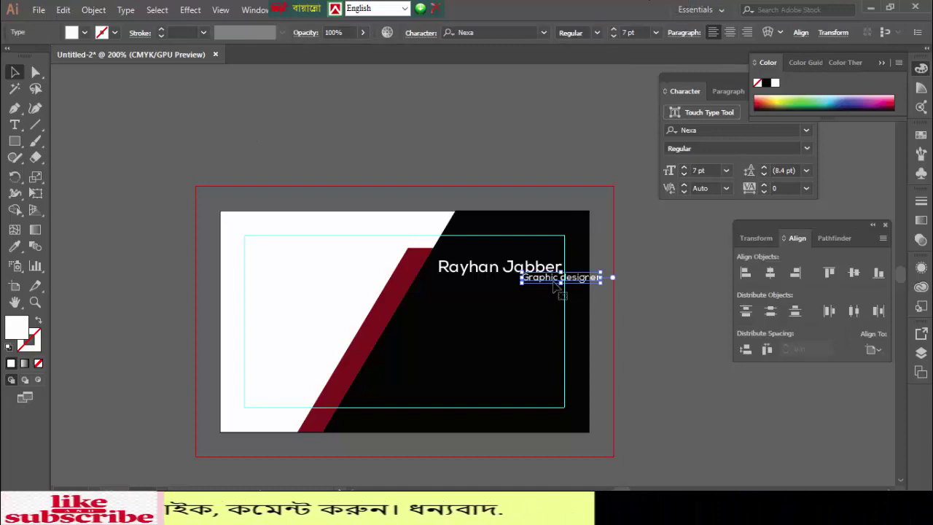
{"action": "left_click_drag", "start_coordinate": [545, 284], "coordinate": [519, 288]}
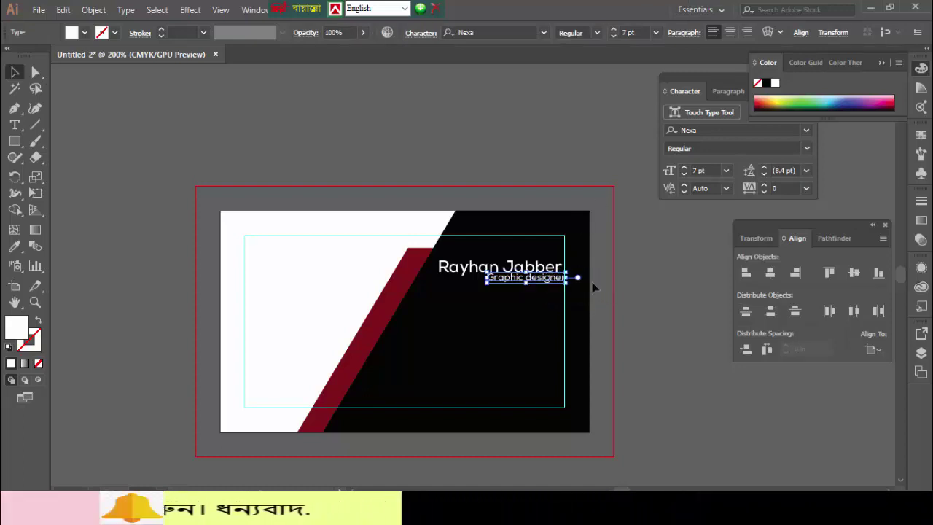
{"action": "left_click", "coordinate": [517, 263], "text": "shift"}
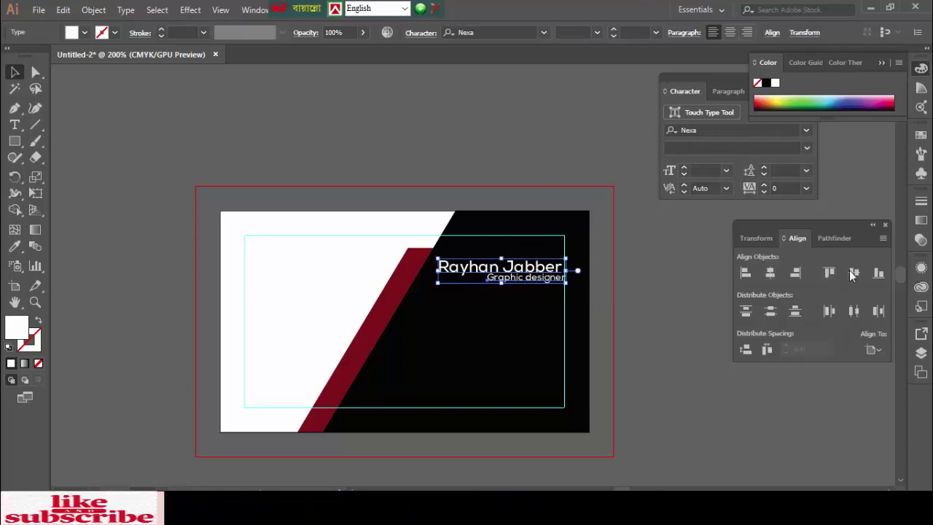
{"action": "left_click", "coordinate": [795, 272]}
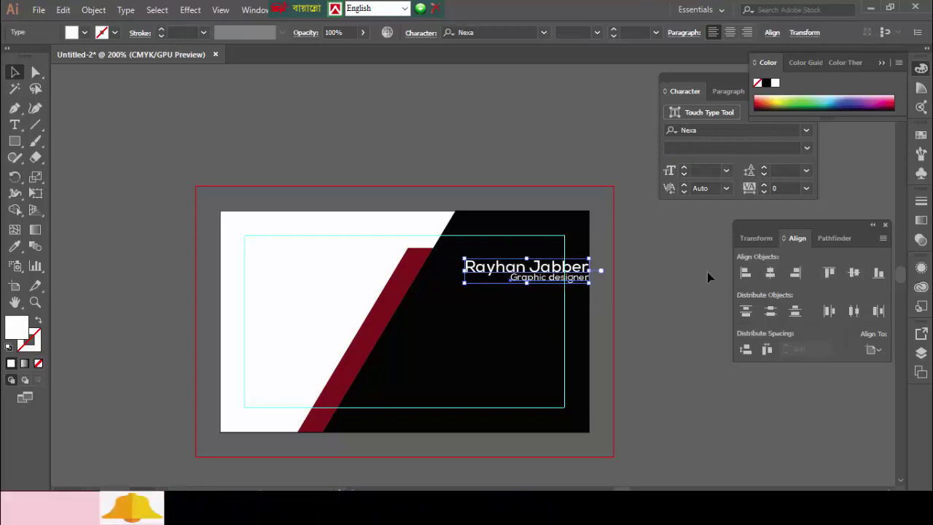
{"action": "key", "text": "Left"}
{"action": "key", "text": "Left"}
{"action": "key", "text": "Left"}
{"action": "key", "text": "Left"}
{"action": "key", "text": "Left"}
{"action": "key", "text": "Left"}
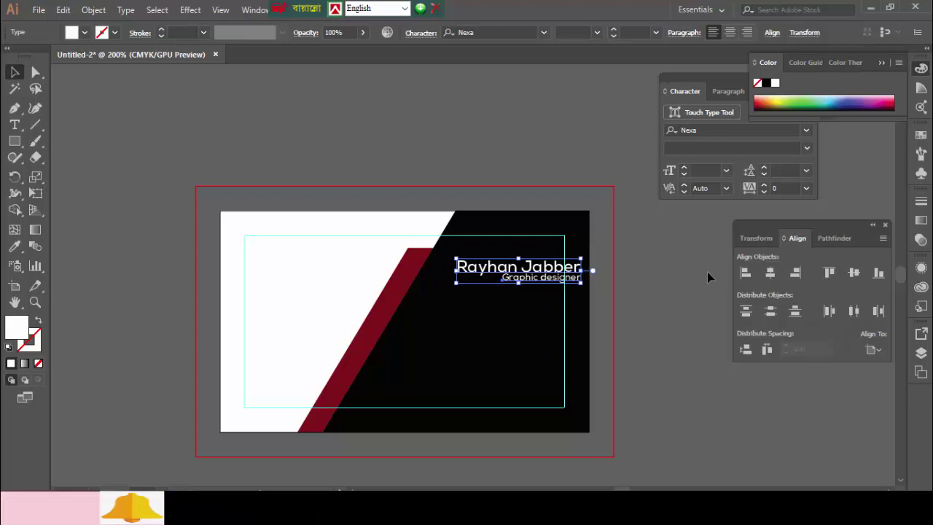
{"action": "key", "text": "Left"}
{"action": "key", "text": "Left"}
{"action": "key", "text": "Left"}
{"action": "key", "text": "Left"}
{"action": "key", "text": "Left"}
{"action": "key", "text": "Left"}
{"action": "key", "text": "Left"}
{"action": "key", "text": "Left"}
{"action": "key", "text": "Left"}
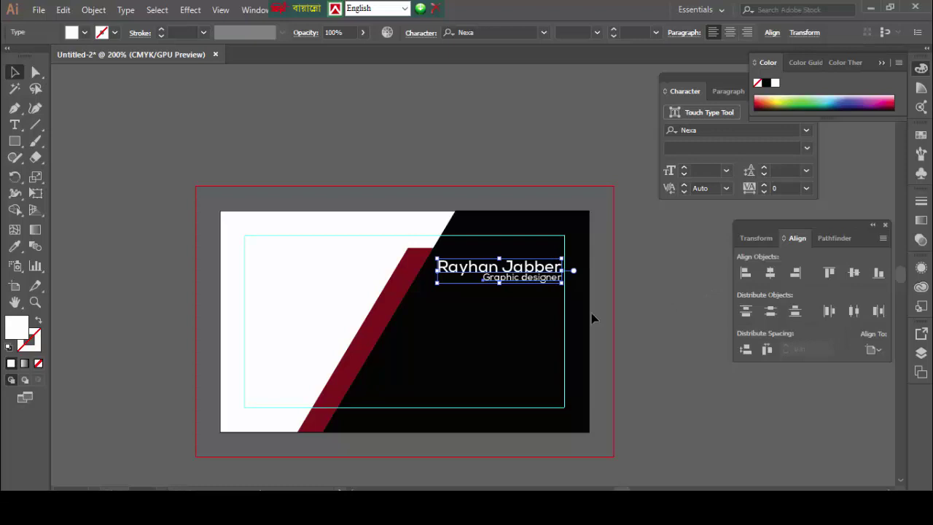
Set the title to 8 pt and nudge it down and left to line up with the name.
{"action": "left_click", "coordinate": [654, 252]}
{"action": "left_click", "coordinate": [521, 280]}
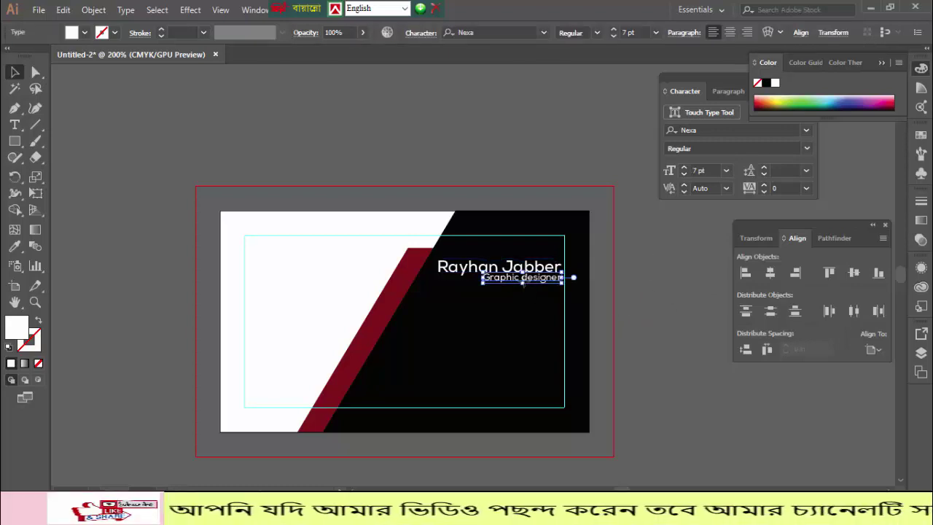
{"action": "key", "text": "Down"}
{"action": "key", "text": "Down"}
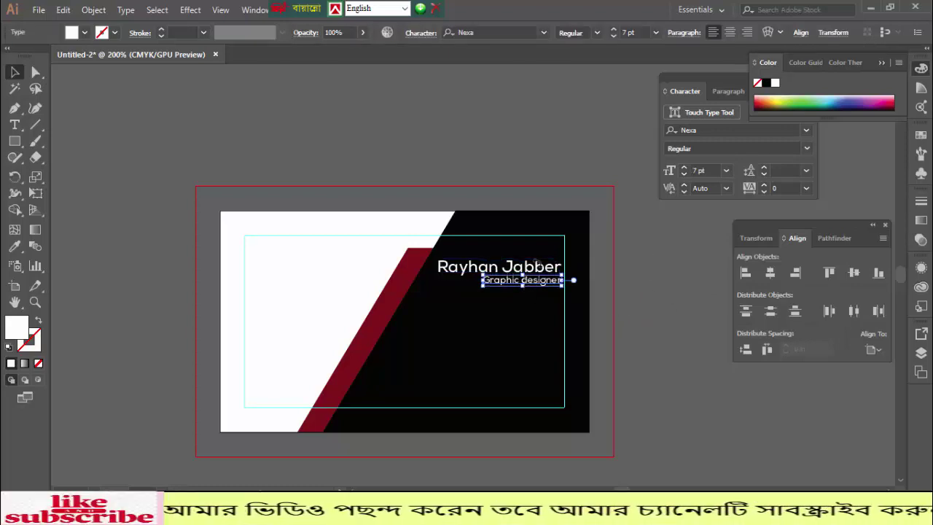
{"action": "left_click", "coordinate": [614, 29]}
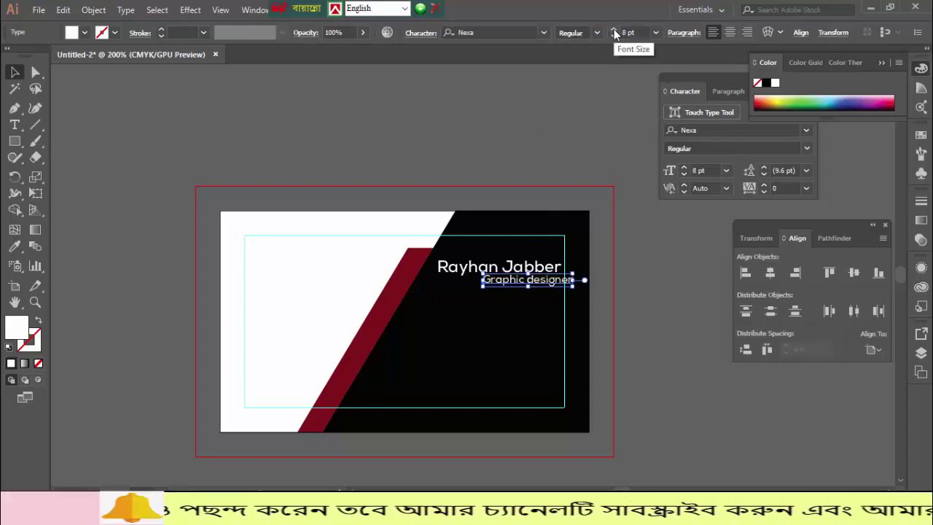
{"action": "key", "text": "Left"}
{"action": "key", "text": "Left"}
{"action": "key", "text": "Left"}
{"action": "key", "text": "Left"}
{"action": "key", "text": "Left"}
{"action": "key", "text": "Left"}
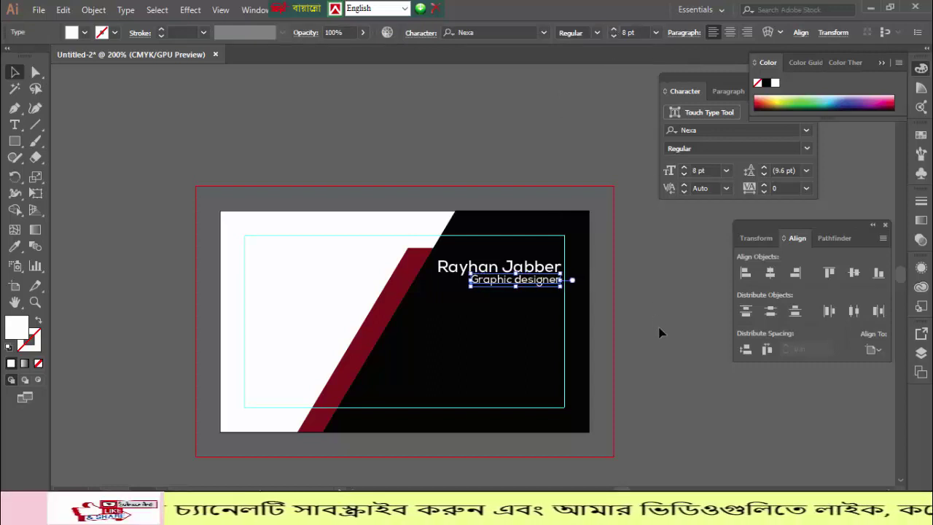
{"action": "left_click", "coordinate": [655, 328]}
{"action": "left_click", "coordinate": [518, 281]}
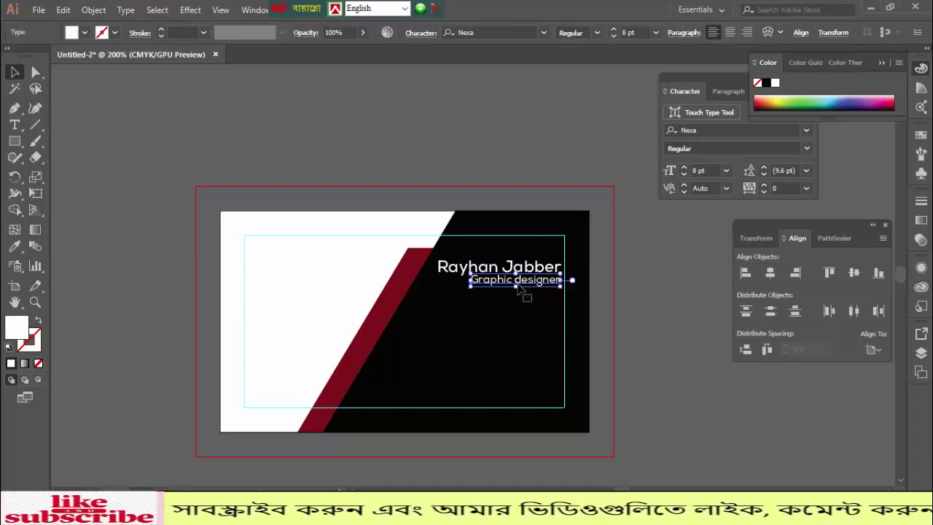
{"action": "left_click", "coordinate": [14, 245]}
Colour the Graphic designer line from the red stripe, then brighten it to FF0013.
{"action": "left_click", "coordinate": [372, 323]}
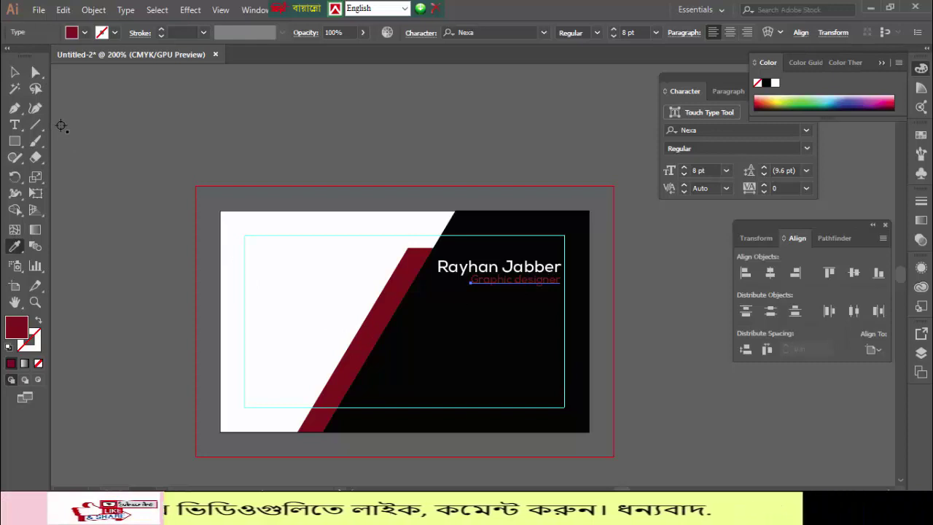
{"action": "double_click", "coordinate": [16, 328]}
{"action": "mouse_move", "coordinate": [434, 241]}
{"action": "left_mouse_down"}
{"action": "mouse_move", "coordinate": [439, 189]}
{"action": "mouse_move", "coordinate": [474, 156]}
{"action": "left_mouse_up"}
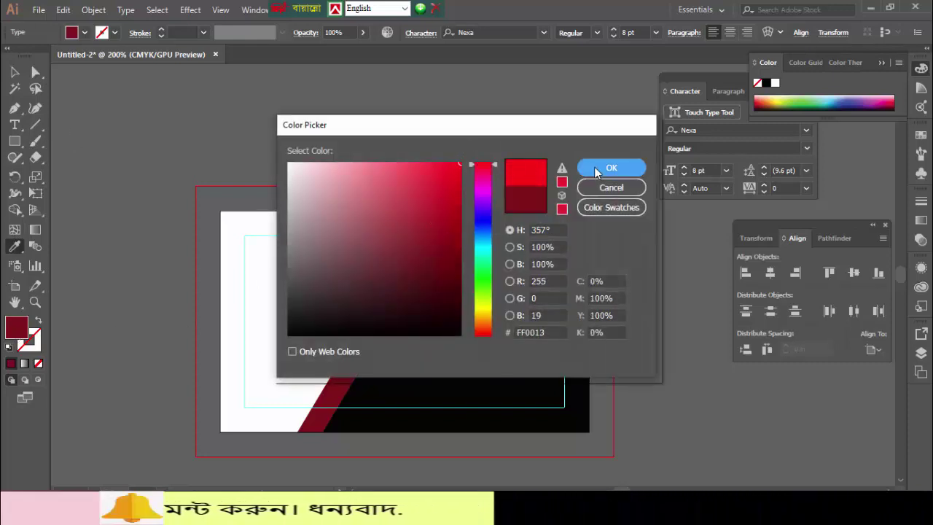
{"action": "left_click", "coordinate": [596, 170]}
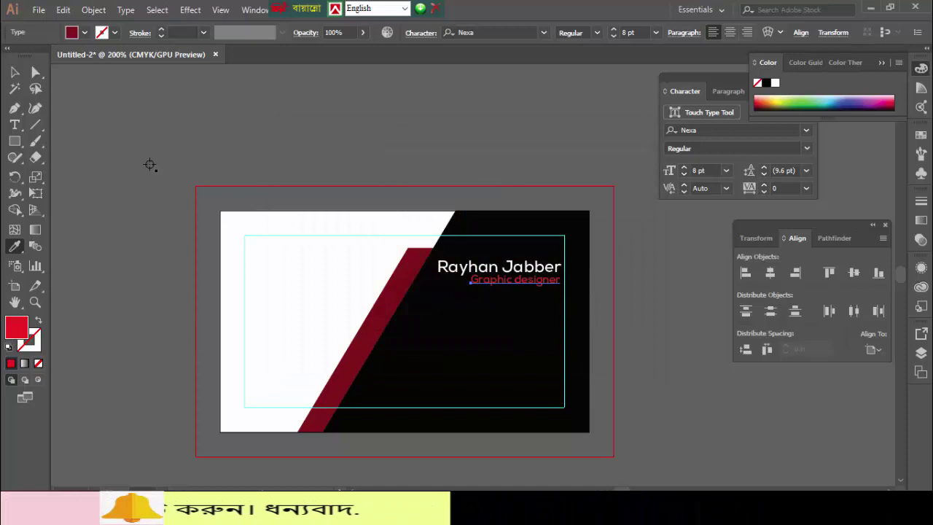
{"action": "left_click", "coordinate": [117, 210]}
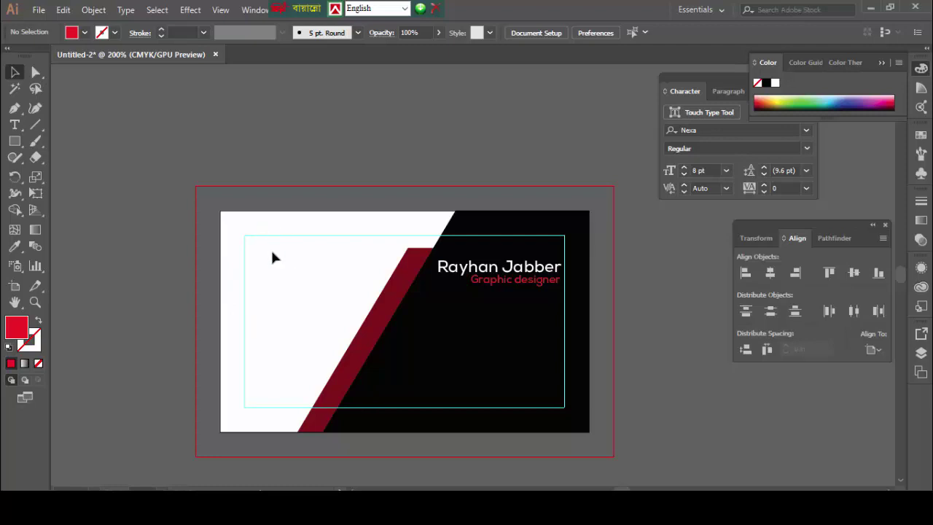
Type 'Company name' above the card and drag it onto the white left panel, level with the name.
{"action": "left_click", "coordinate": [15, 124]}
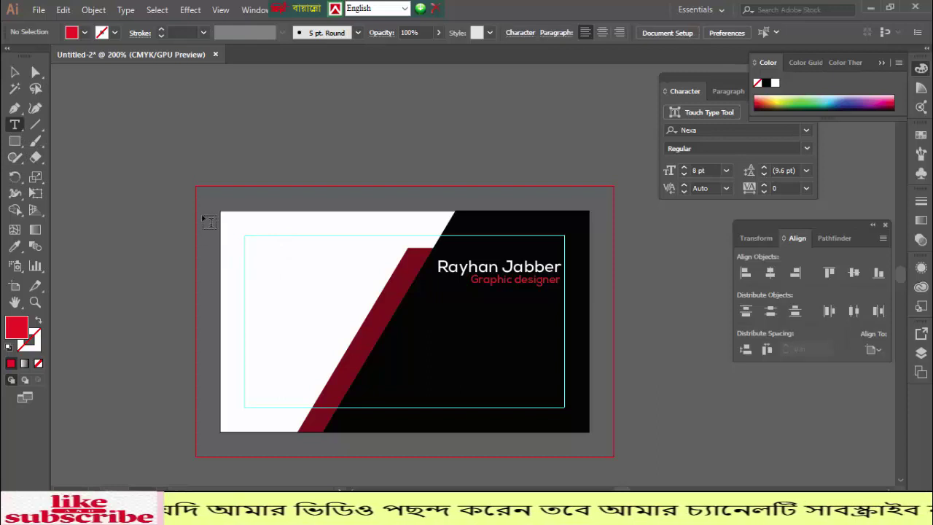
{"action": "left_click", "coordinate": [184, 117]}
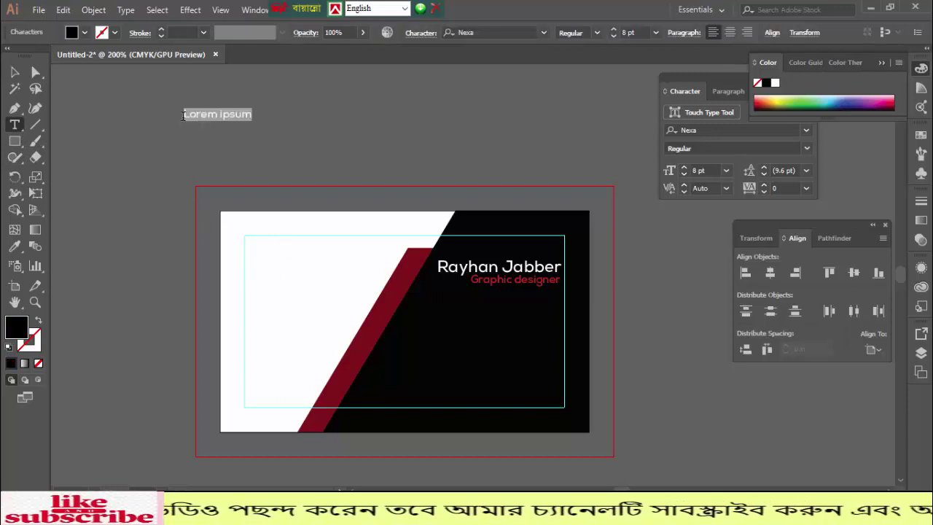
{"action": "type", "text": "C"}
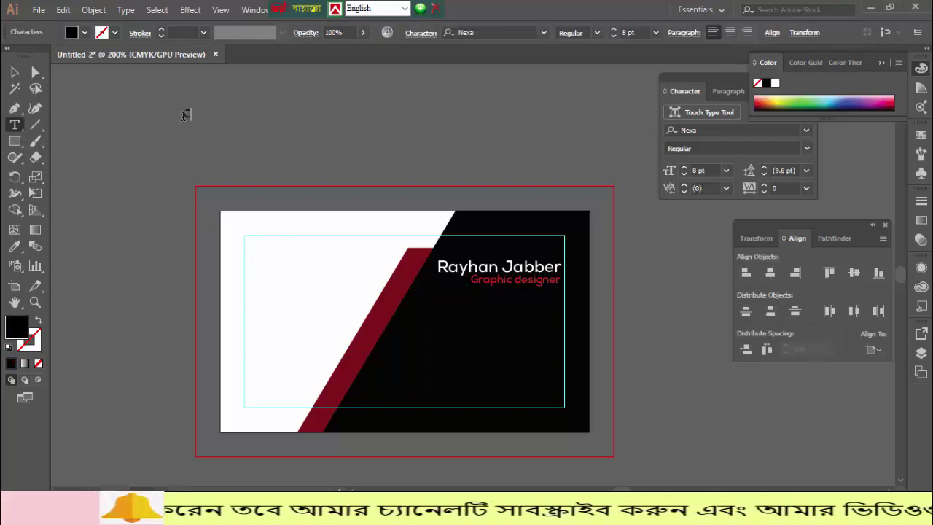
{"action": "type", "text": "o"}
{"action": "type", "text": "pany"}
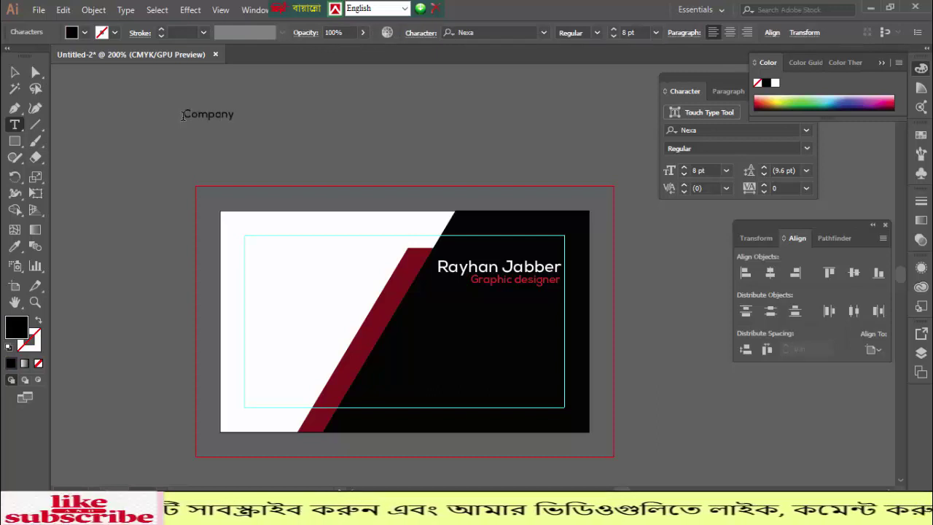
{"action": "type", "text": " name"}
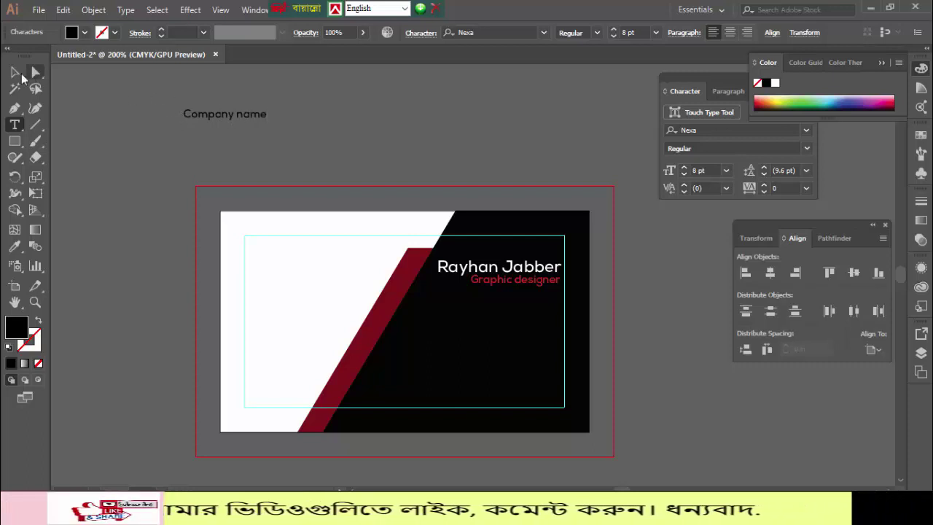
{"action": "key", "text": "Escape"}
{"action": "left_click_drag", "start_coordinate": [215, 121], "coordinate": [277, 296]}
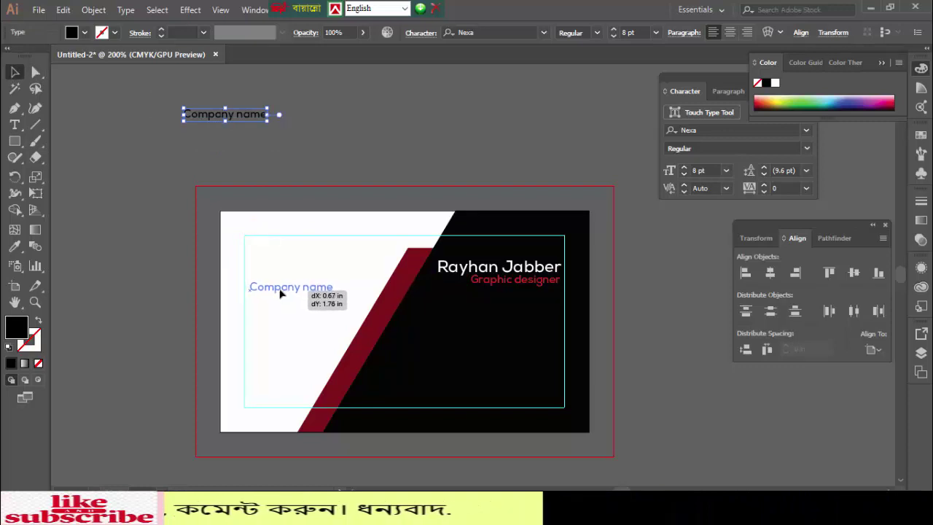
{"action": "left_click_drag", "start_coordinate": [277, 295], "coordinate": [279, 287]}
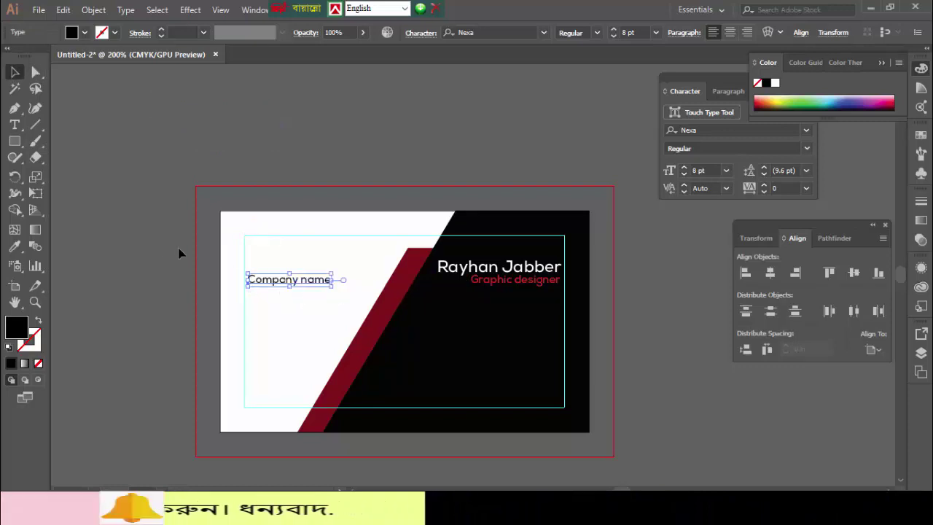
{"action": "left_click", "coordinate": [125, 225]}
Try drawing hexagons with the Polygon tool above the card, deleting each attempt.
{"action": "left_click", "coordinate": [18, 146]}
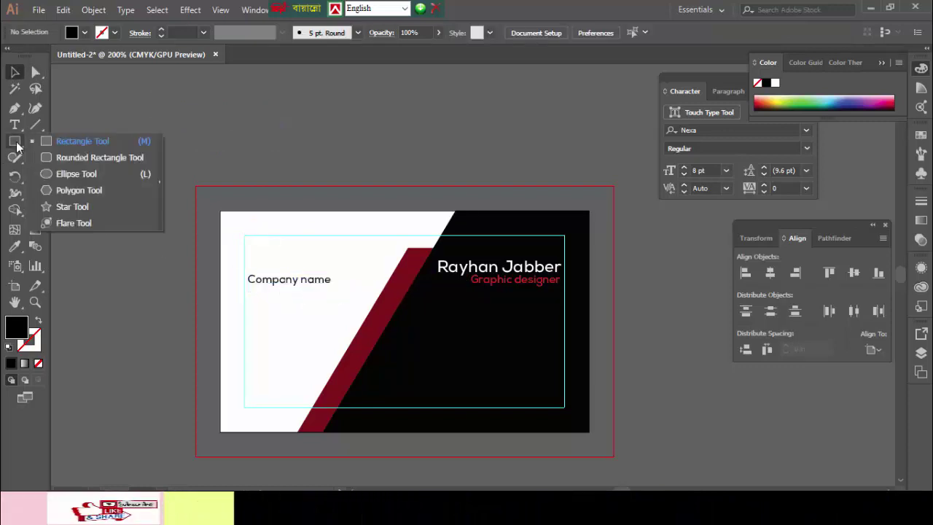
{"action": "left_click", "coordinate": [74, 191]}
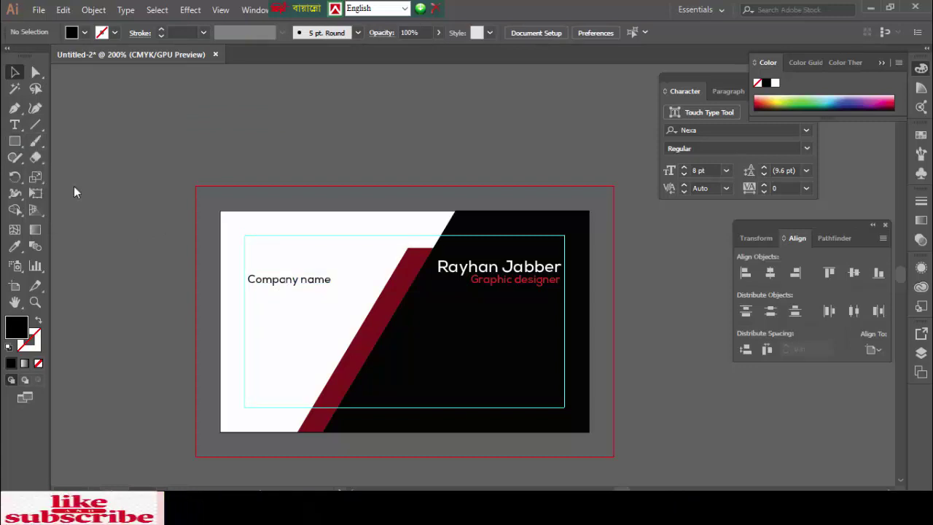
{"action": "mouse_move", "coordinate": [113, 112]}
{"action": "left_mouse_down"}
{"action": "mouse_move", "coordinate": [148, 172]}
{"action": "mouse_move", "coordinate": [142, 166]}
{"action": "left_mouse_up"}
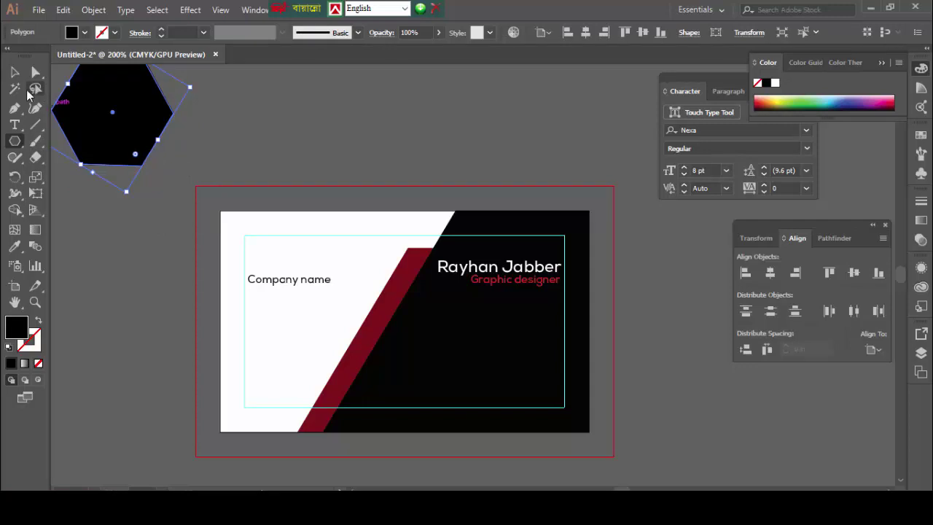
{"action": "key", "text": "Delete"}
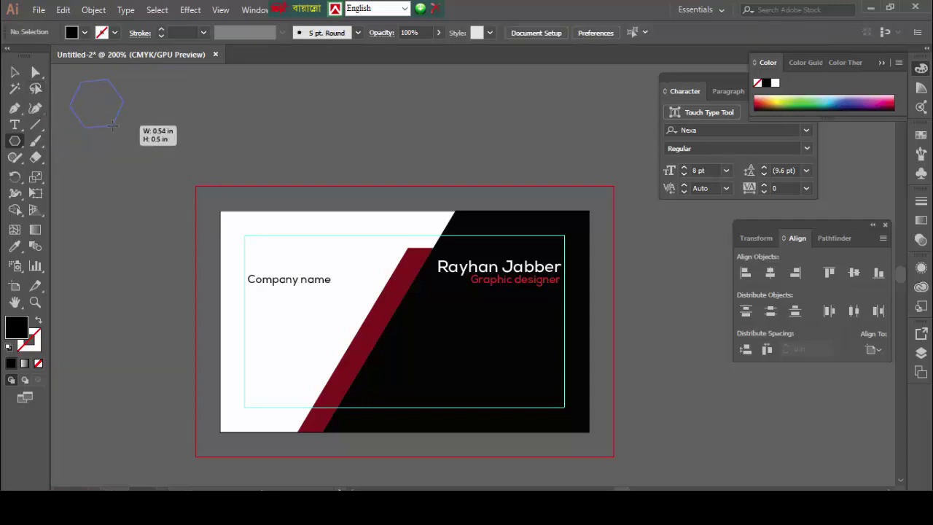
{"action": "left_click_drag", "start_coordinate": [111, 125], "coordinate": [132, 174]}
{"action": "key", "text": "Delete"}
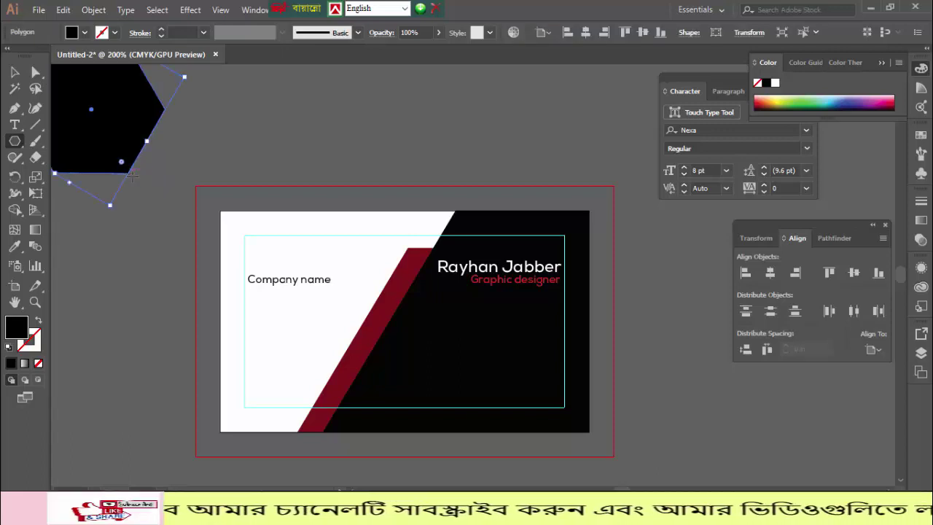
{"action": "key", "text": "Delete"}
Create a six-sided black hexagon and rotate it 270° so its points face up.
{"action": "left_click", "coordinate": [136, 178]}
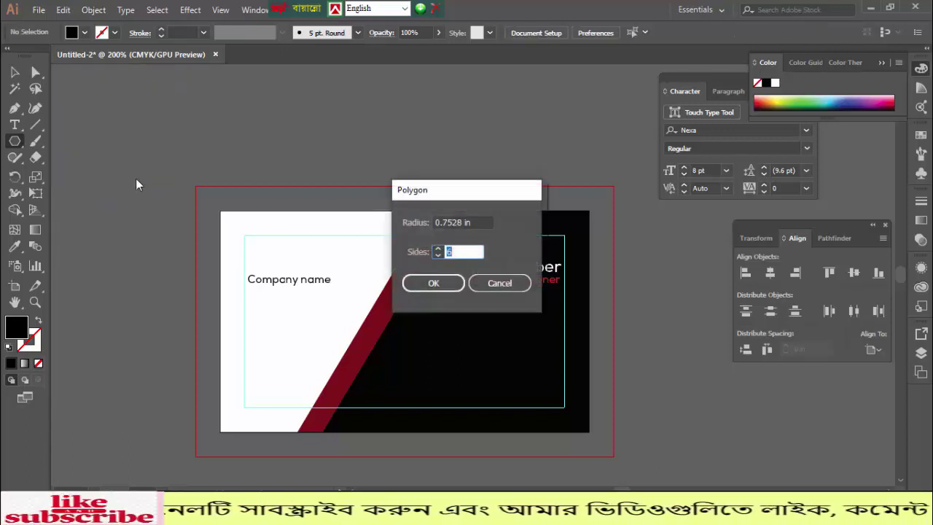
{"action": "left_click", "coordinate": [435, 284]}
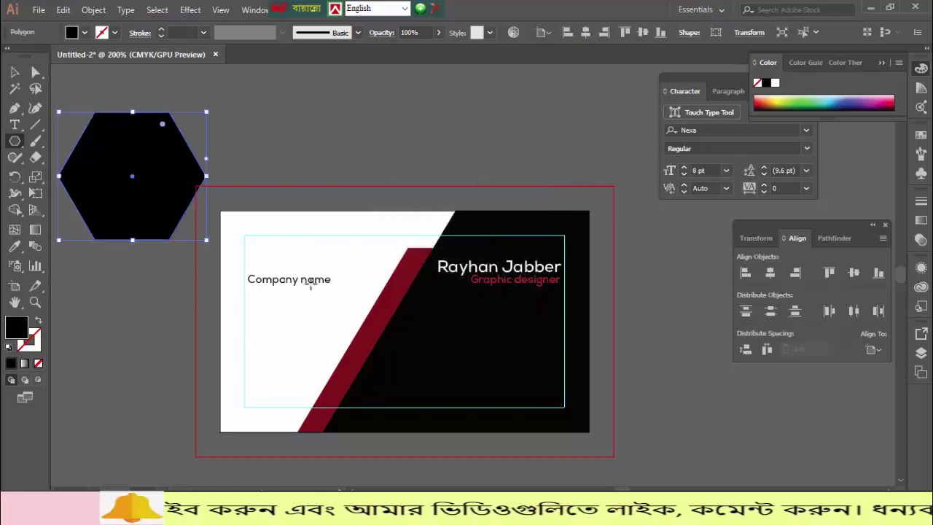
{"action": "key", "text": "v"}
{"action": "left_click", "coordinate": [99, 330]}
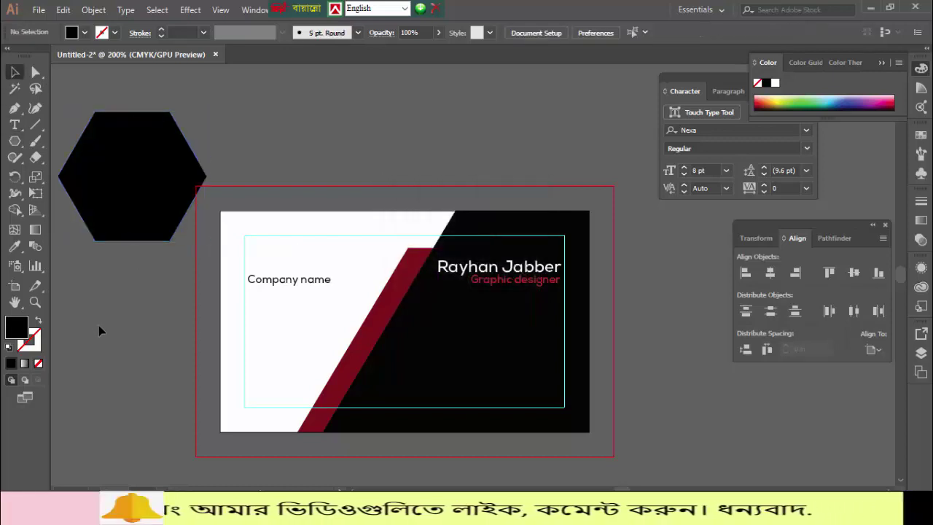
{"action": "left_click", "coordinate": [170, 240]}
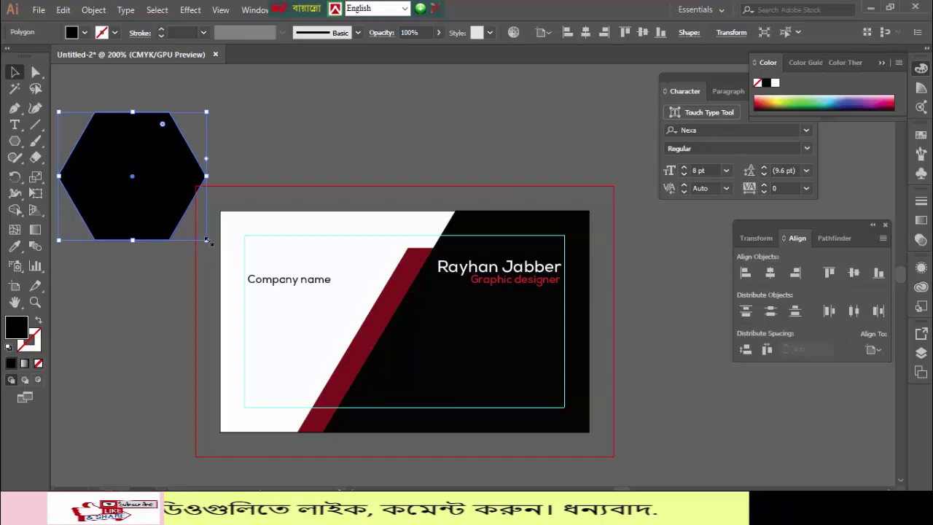
{"action": "left_click_drag", "start_coordinate": [209, 247], "coordinate": [83, 235]}
Duplicate the rotated hexagon slightly higher and fill the lower one with the stripe's red.
{"action": "left_click", "coordinate": [85, 288]}
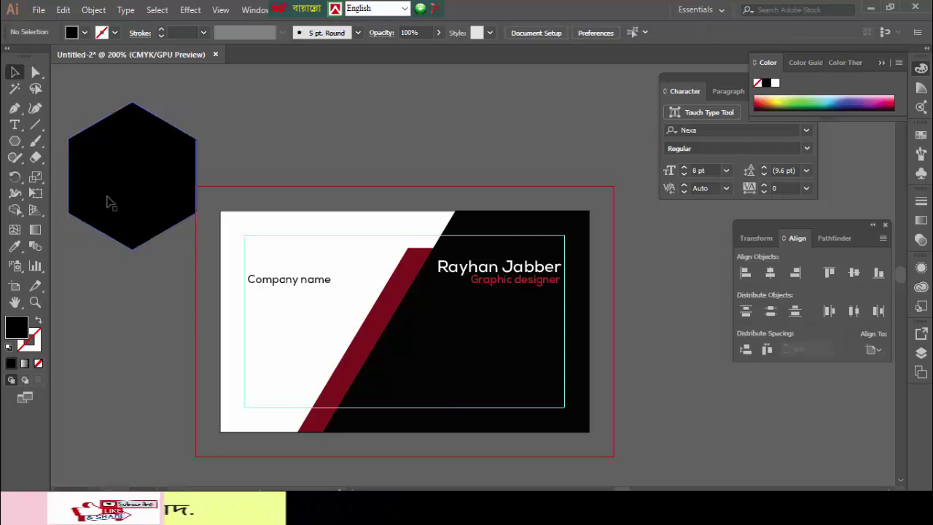
{"action": "left_click", "coordinate": [107, 196]}
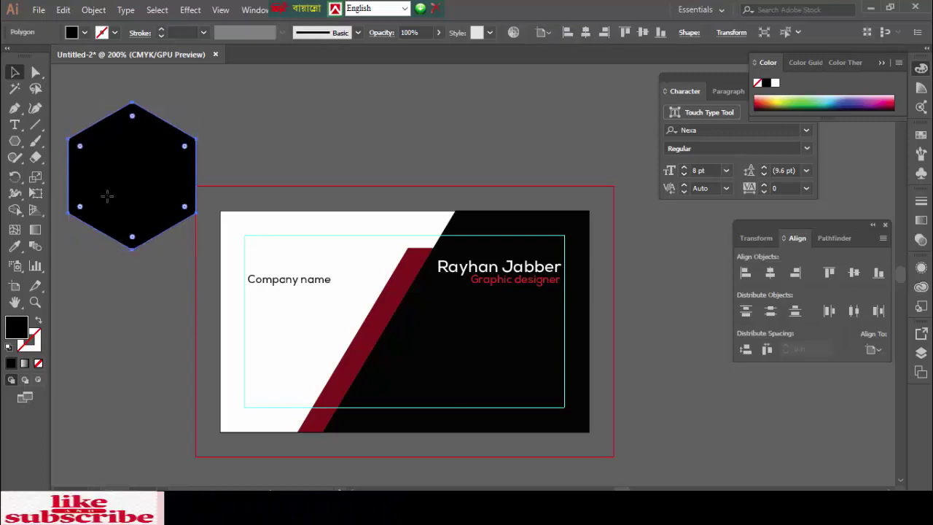
{"action": "left_click_drag", "start_coordinate": [135, 212], "coordinate": [133, 180]}
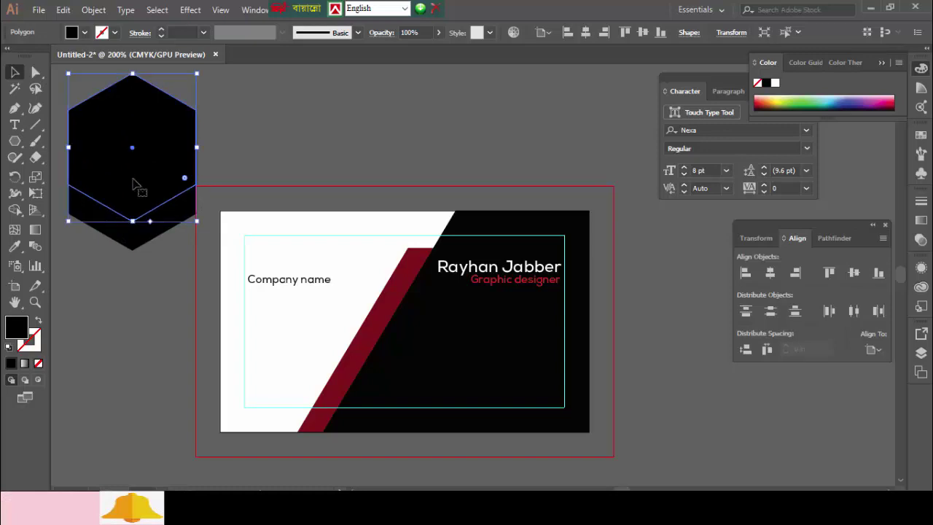
{"action": "left_click", "coordinate": [130, 293]}
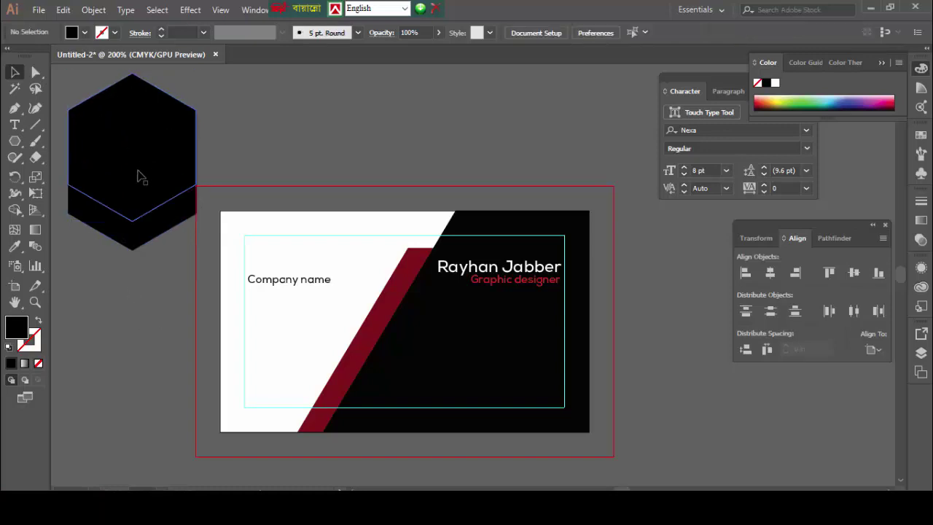
{"action": "left_click", "coordinate": [145, 229]}
{"action": "left_click", "coordinate": [16, 247]}
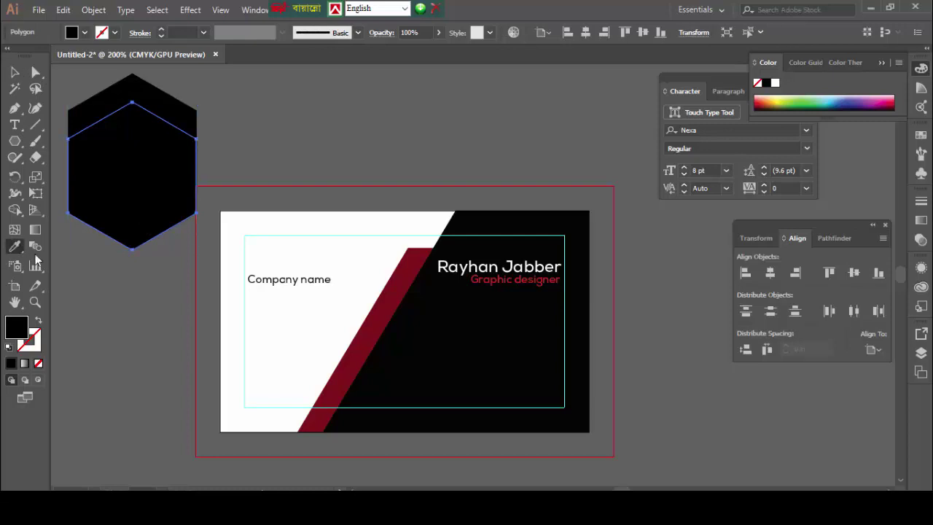
{"action": "left_click", "coordinate": [384, 329]}
{"action": "key", "text": "v"}
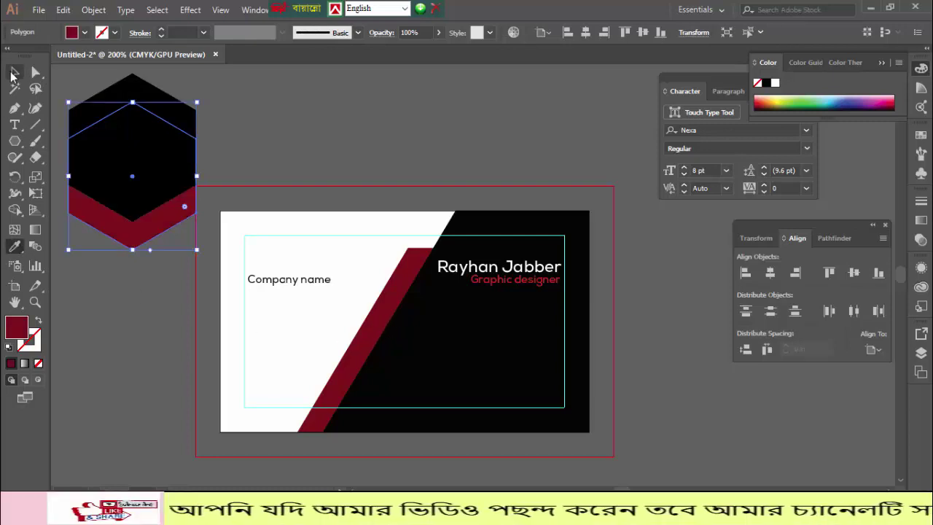
{"action": "left_click", "coordinate": [294, 135]}
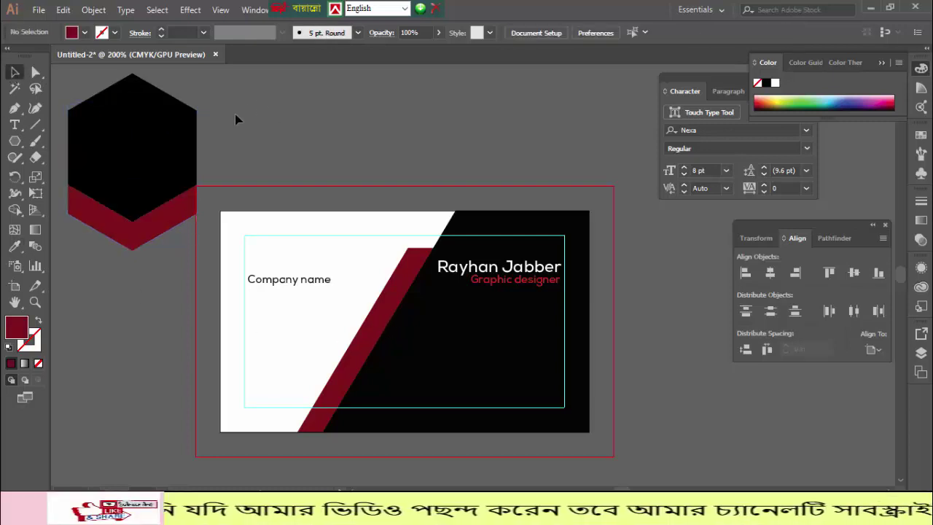
Cut the hexagons with Pathfinder Minus Front to leave a red chevron.
{"action": "left_click", "coordinate": [140, 191]}
{"action": "left_click", "coordinate": [114, 291]}
{"action": "left_click", "coordinate": [125, 177]}
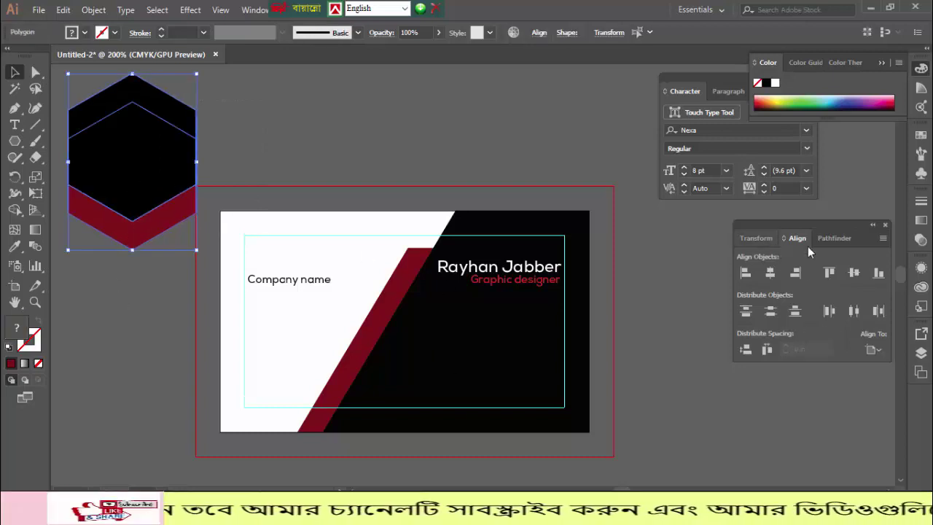
{"action": "left_click", "coordinate": [835, 241]}
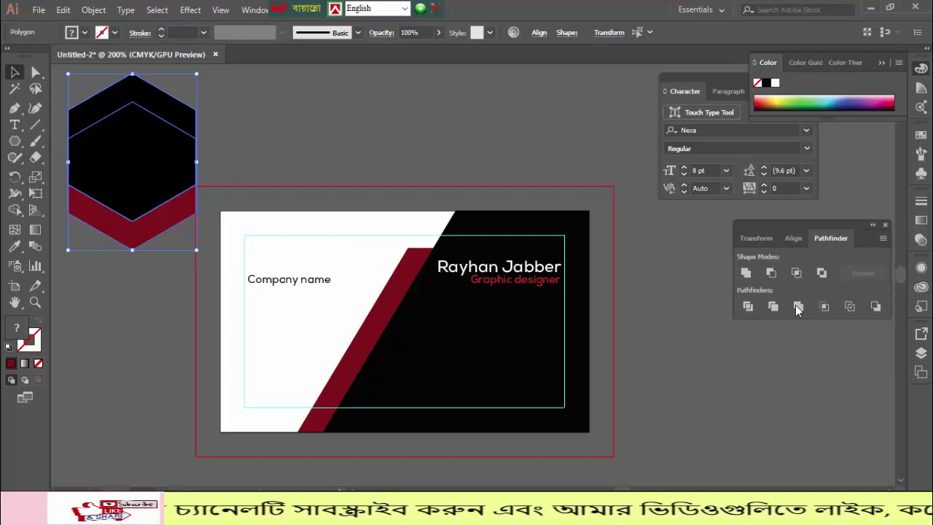
{"action": "left_click", "coordinate": [771, 272]}
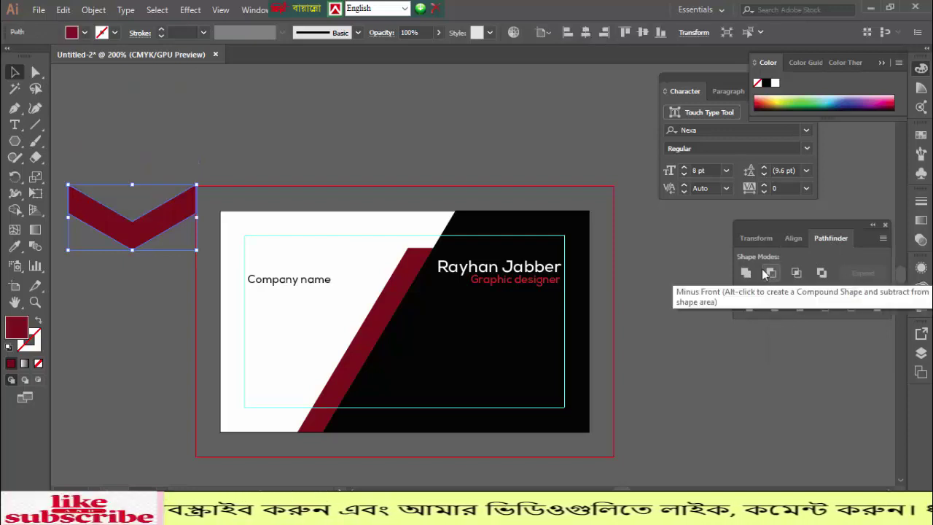
{"action": "left_click", "coordinate": [190, 132]}
Shrink the chevron to logo size and place it on the card above Company name.
{"action": "left_click", "coordinate": [142, 240]}
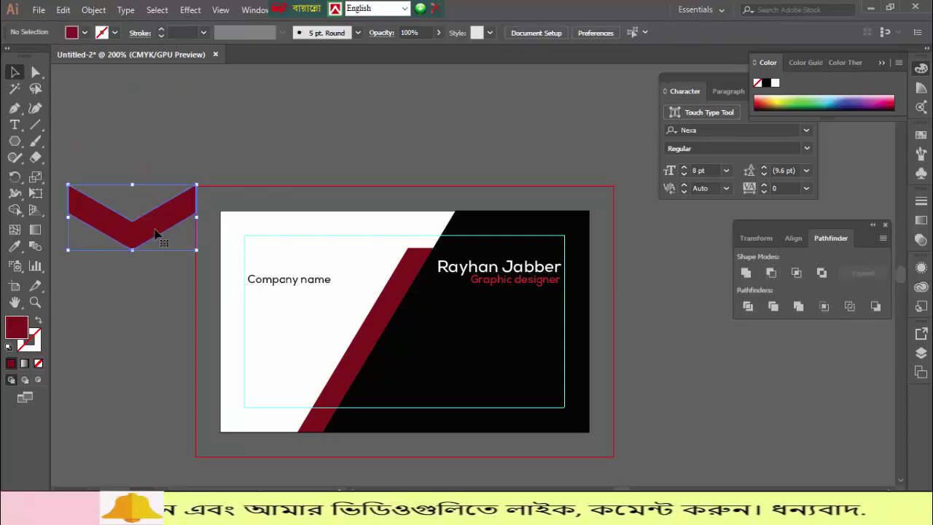
{"action": "mouse_move", "coordinate": [195, 248]}
{"action": "left_mouse_down"}
{"action": "mouse_move", "coordinate": [158, 233]}
{"action": "mouse_move", "coordinate": [304, 255]}
{"action": "mouse_move", "coordinate": [235, 251]}
{"action": "left_mouse_up"}
{"action": "left_click", "coordinate": [159, 272]}
{"action": "left_click_drag", "start_coordinate": [295, 243], "coordinate": [285, 258]}
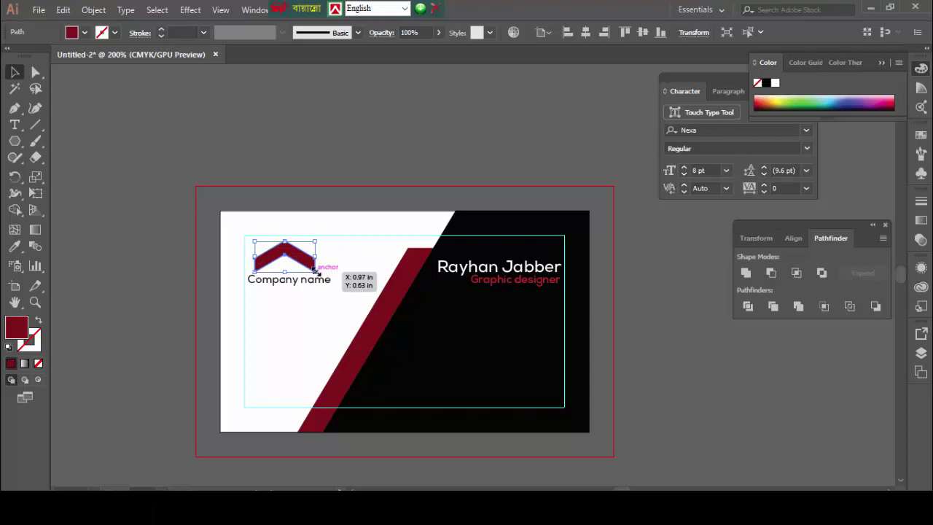
{"action": "mouse_move", "coordinate": [315, 270]}
{"action": "left_mouse_down"}
{"action": "mouse_move", "coordinate": [308, 266]}
{"action": "mouse_move", "coordinate": [295, 286]}
{"action": "left_mouse_up"}
{"action": "left_click", "coordinate": [297, 295]}
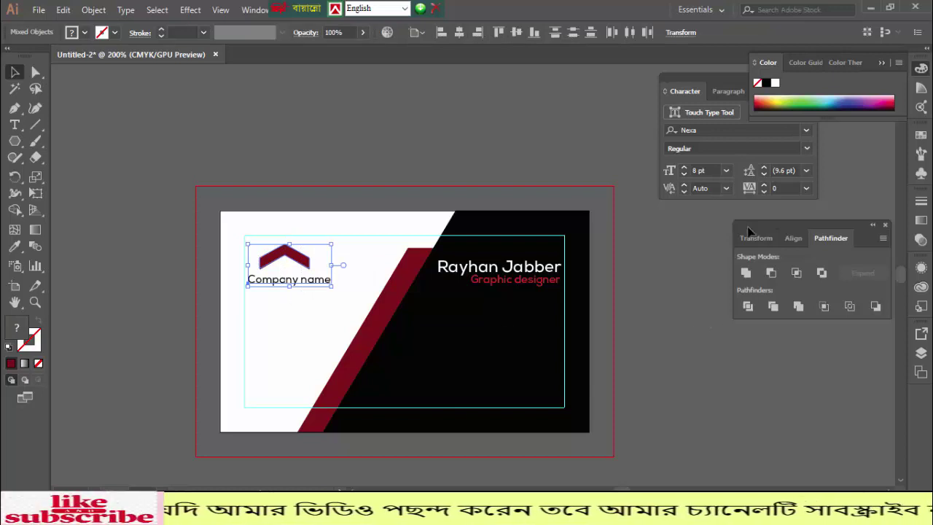
Centre-align the logo and Company name, nudging them horizontally with Shift+arrows.
{"action": "left_click", "coordinate": [792, 237]}
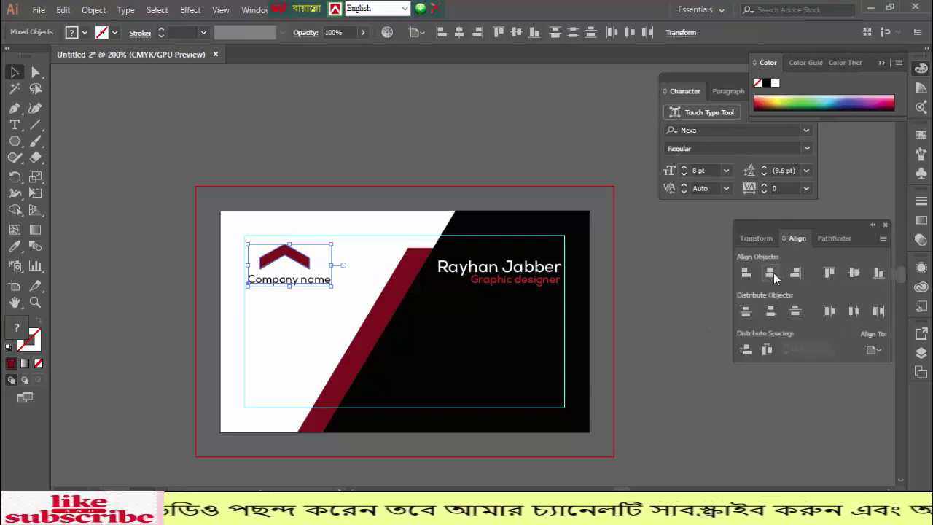
{"action": "left_click", "coordinate": [773, 272]}
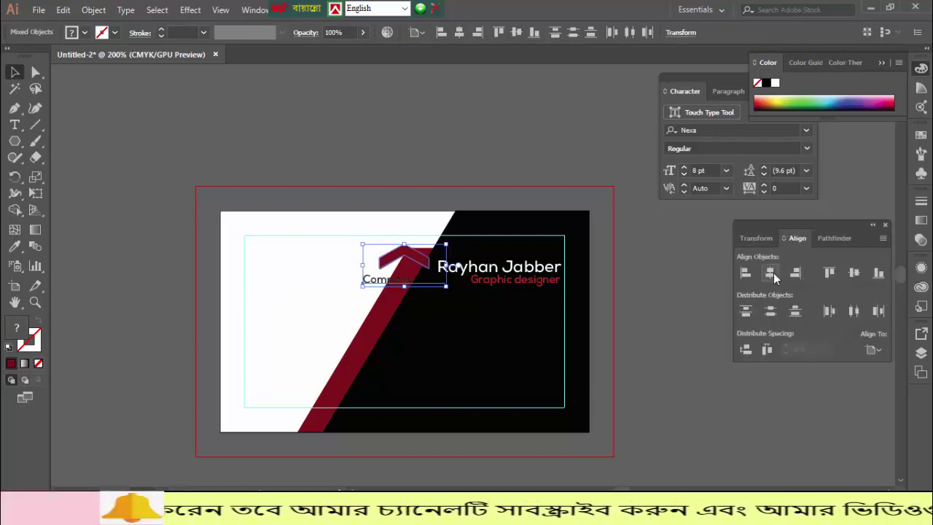
{"action": "key", "text": "shift+Left"}
{"action": "key", "text": "shift+Left"}
{"action": "key", "text": "shift+Left"}
{"action": "key", "text": "shift+Left"}
{"action": "key", "text": "shift+Left"}
{"action": "key", "text": "shift+Right"}
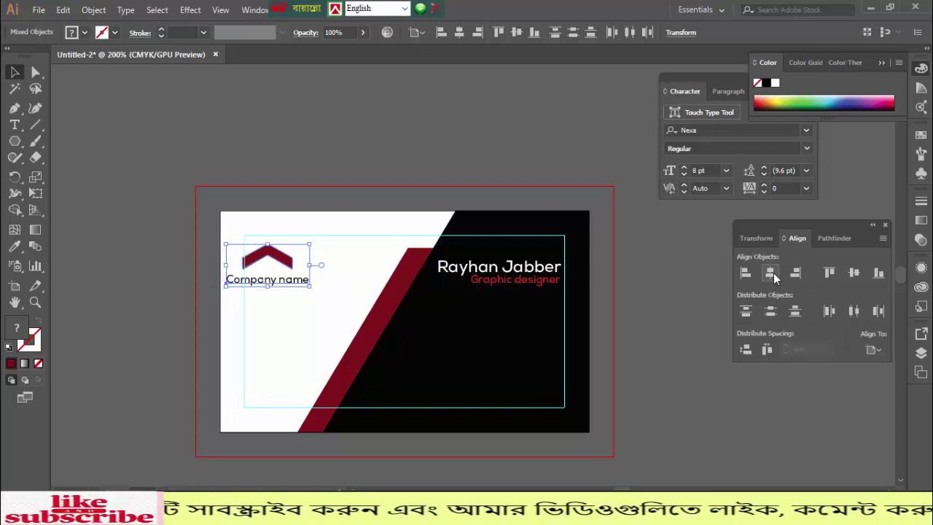
{"action": "key", "text": "shift+Right"}
{"action": "key", "text": "shift+Right"}
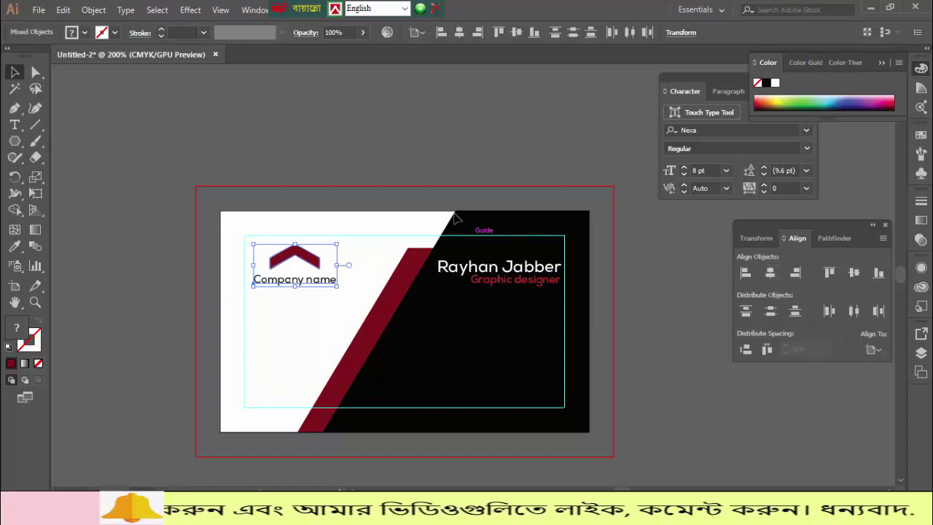
{"action": "left_click", "coordinate": [378, 135]}
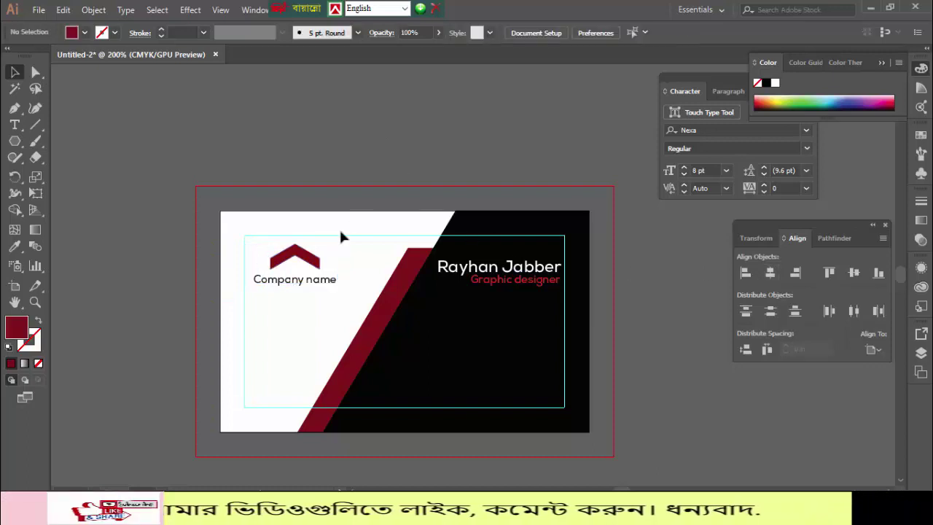
Enlarge Company name to 10 pt, re-centre the chevron over it, and nudge both up-left.
{"action": "left_click", "coordinate": [280, 285]}
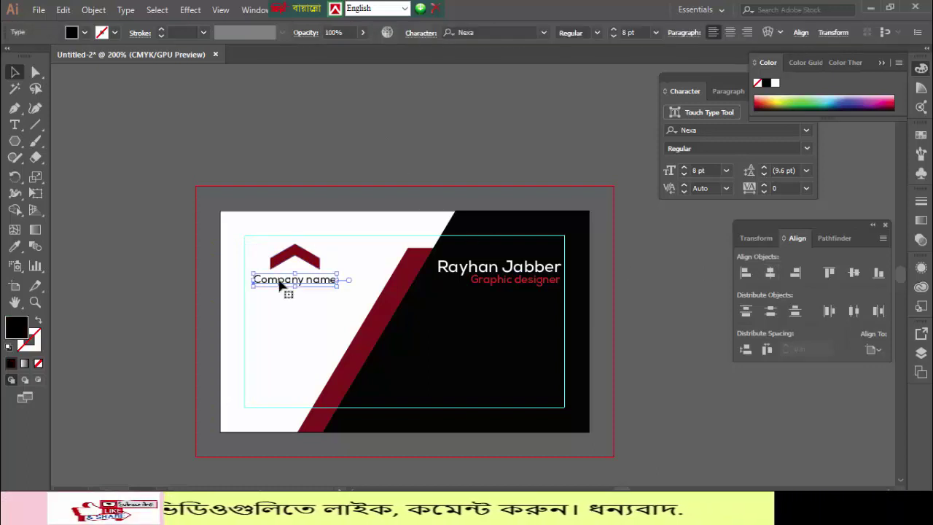
{"action": "left_click", "coordinate": [613, 29]}
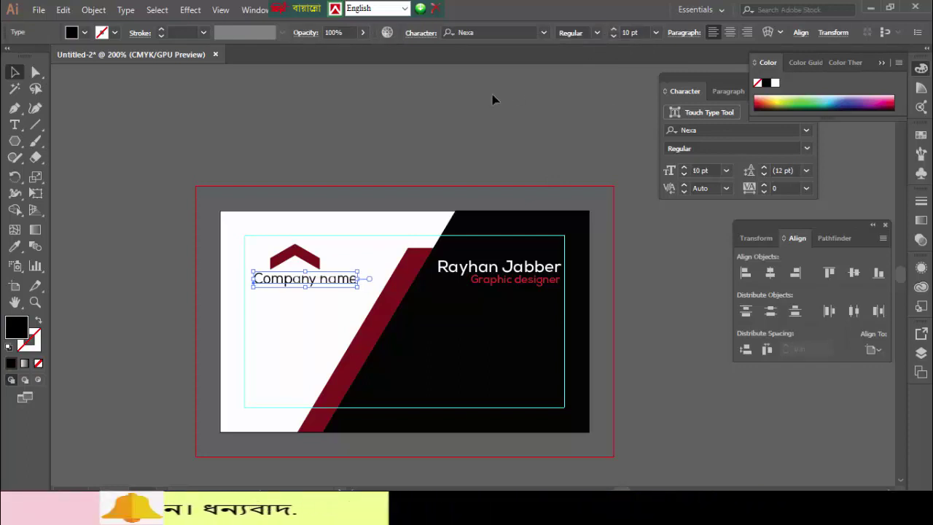
{"action": "left_click", "coordinate": [294, 257], "text": "shift"}
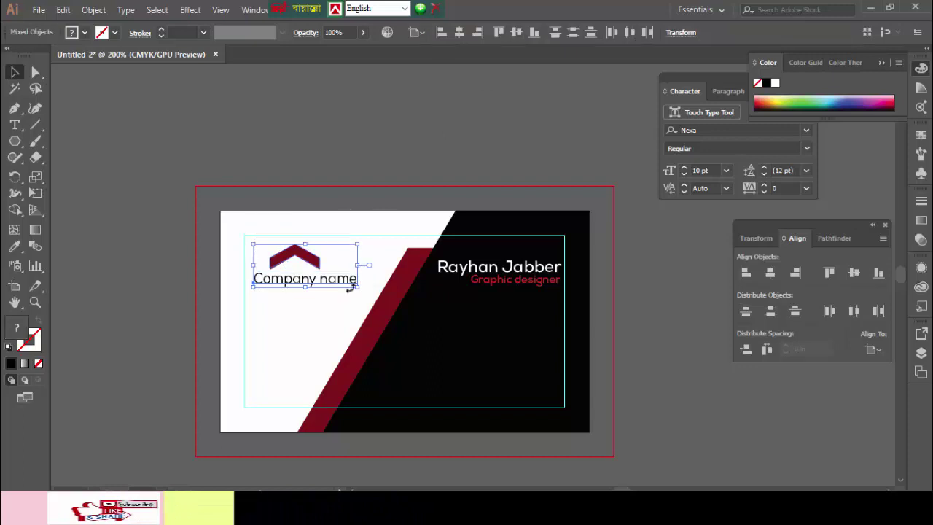
{"action": "left_click", "coordinate": [771, 273]}
{"action": "left_click", "coordinate": [274, 177]}
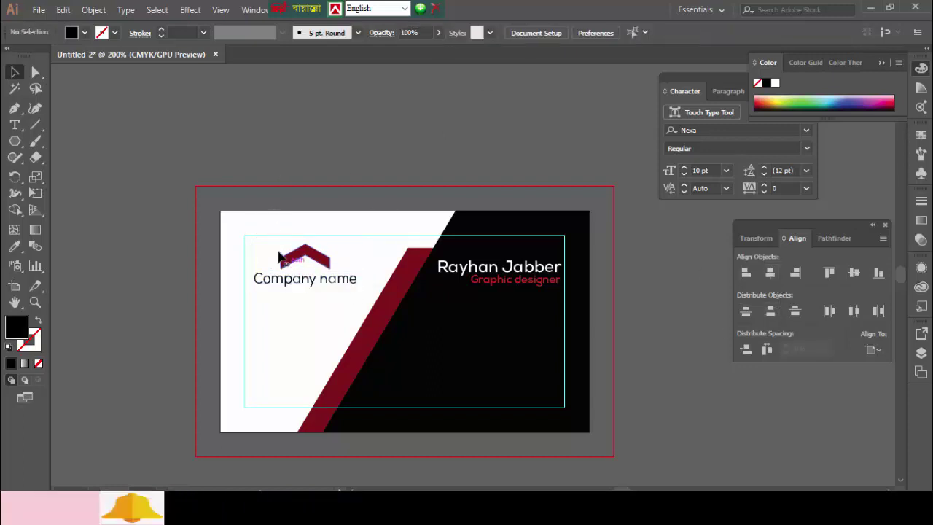
{"action": "left_click", "coordinate": [299, 293]}
{"action": "key", "text": "shift+Left"}
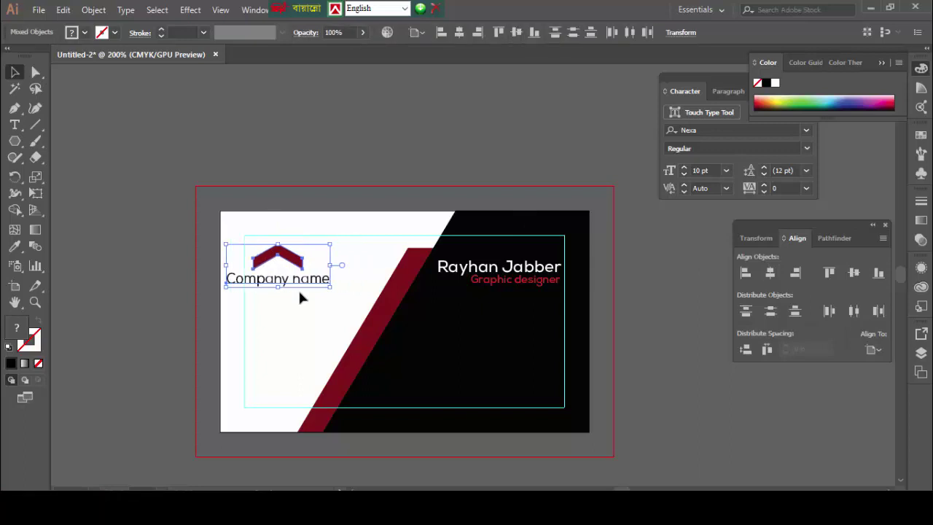
{"action": "key", "text": "shift+Right"}
{"action": "key", "text": "Left"}
{"action": "key", "text": "Left"}
{"action": "key", "text": "Left"}
{"action": "key", "text": "Left"}
{"action": "key", "text": "Left"}
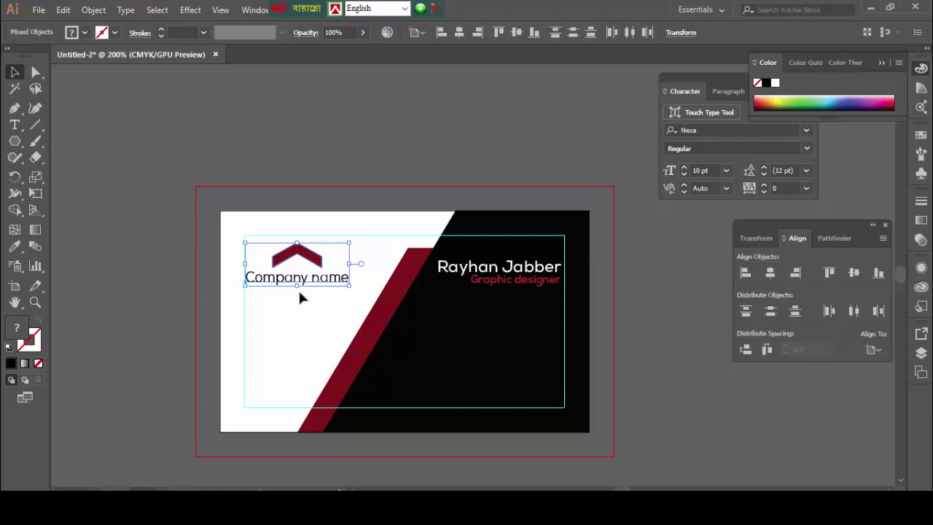
{"action": "key", "text": "Up"}
{"action": "key", "text": "Up"}
{"action": "key", "text": "Up"}
{"action": "key", "text": "Up"}
{"action": "key", "text": "Up"}
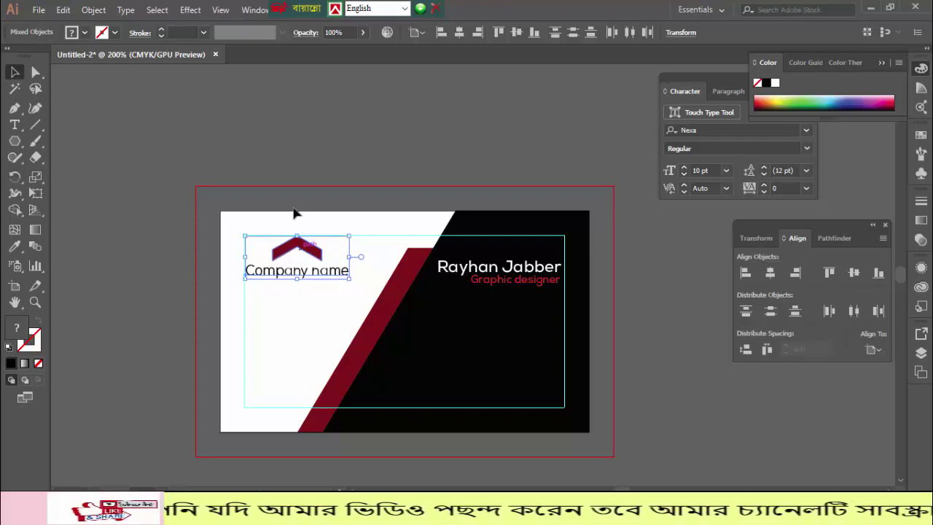
{"action": "left_click", "coordinate": [302, 140]}
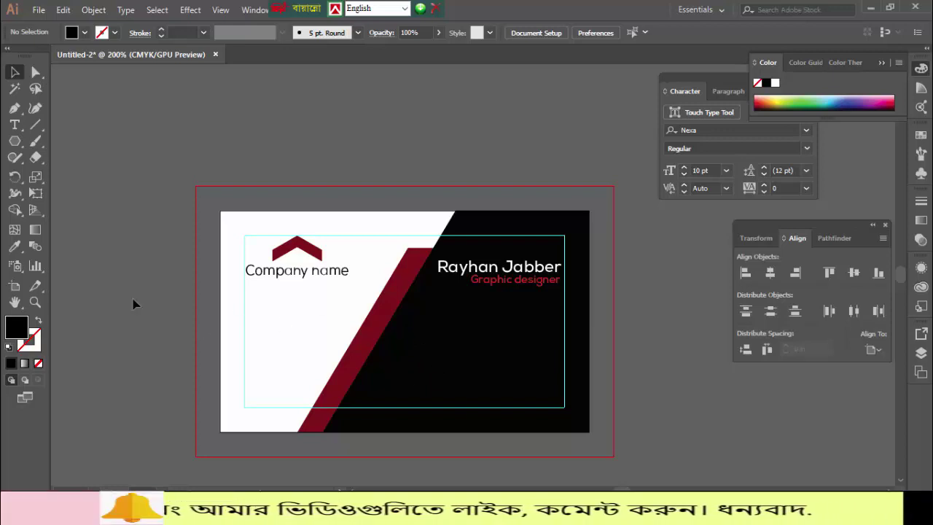
Type the phone number as a text line above the card and Alt-drag a duplicate of it.
{"action": "left_click", "coordinate": [14, 125]}
{"action": "left_click", "coordinate": [215, 136]}
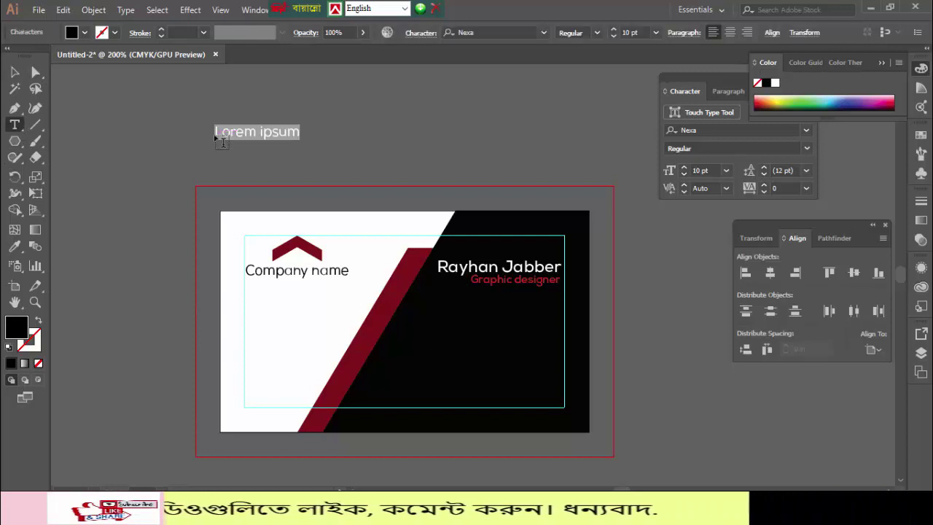
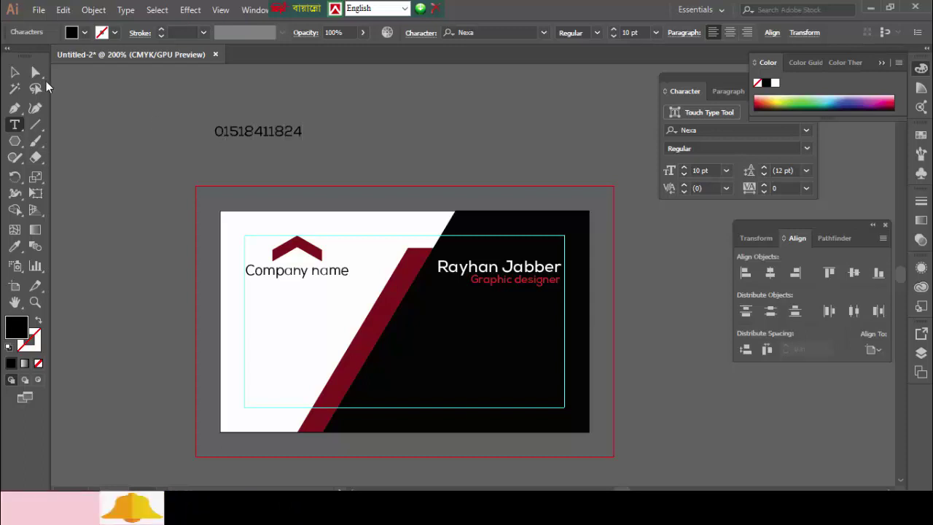
{"action": "left_click", "coordinate": [11, 71]}
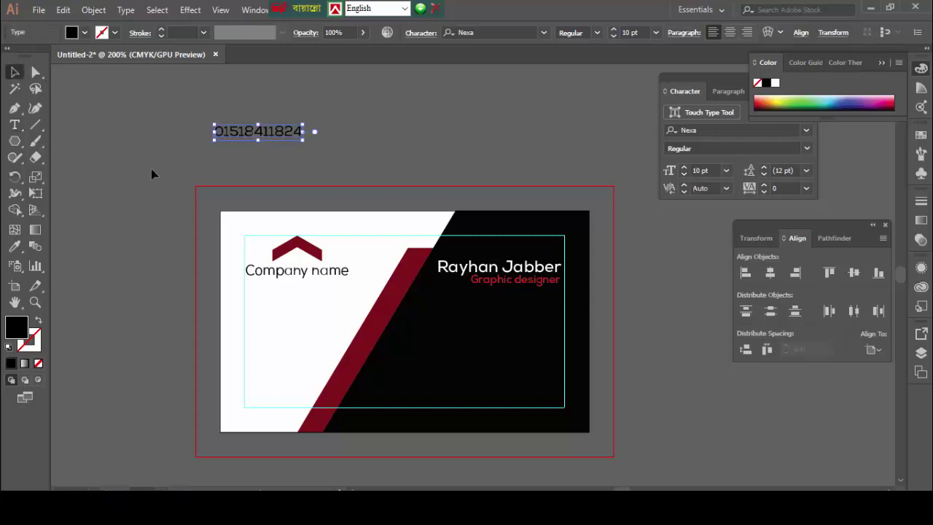
{"action": "left_click", "coordinate": [235, 175]}
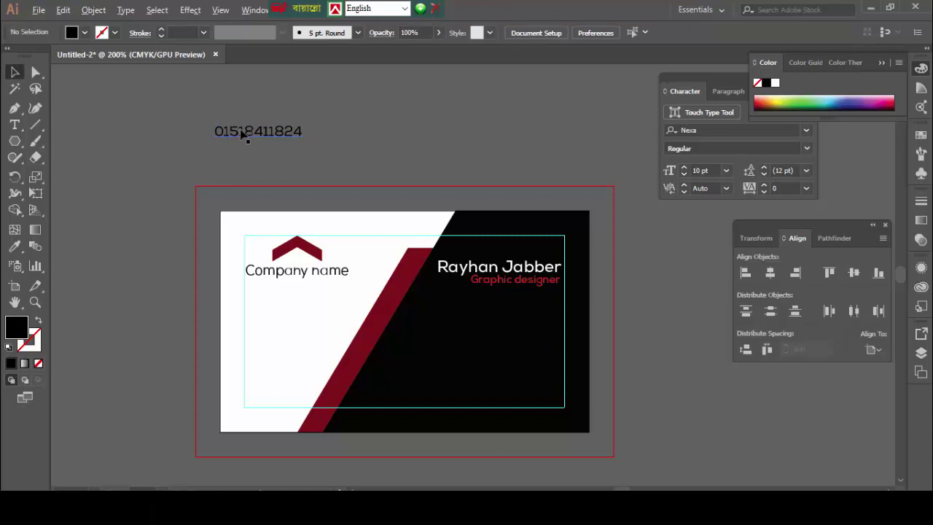
{"action": "left_click_drag", "start_coordinate": [242, 150], "coordinate": [303, 149]}
Retype the duplicate as the .com website address, tightening its letter spacing.
{"action": "key", "text": "t"}
{"action": "type", "text": "0"}
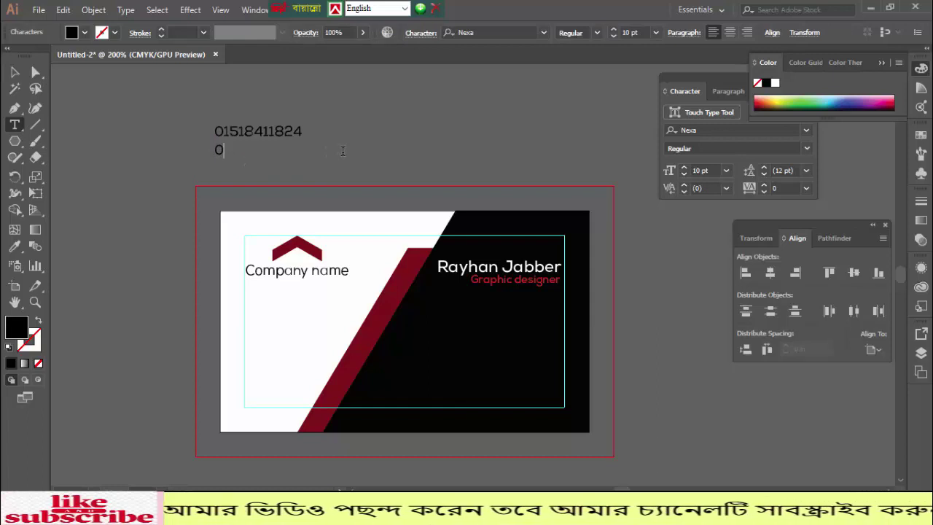
{"action": "key", "text": "BackSpace"}
{"action": "type", "text": "freelancer"}
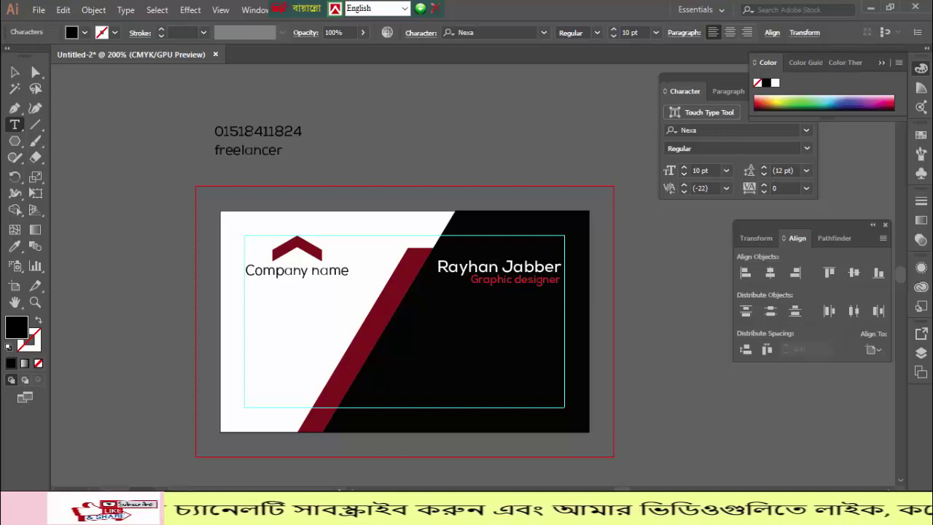
{"action": "type", "text": " incom"}
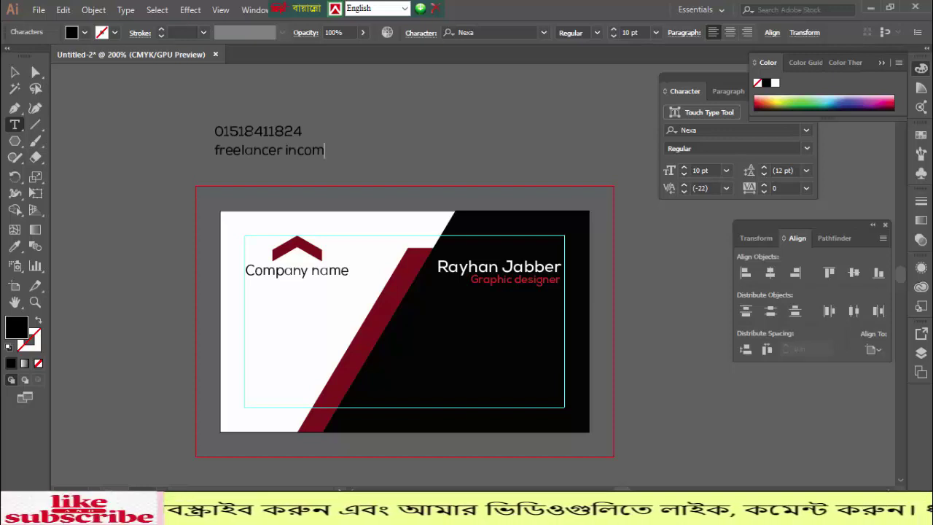
{"action": "type", "text": "ebd"}
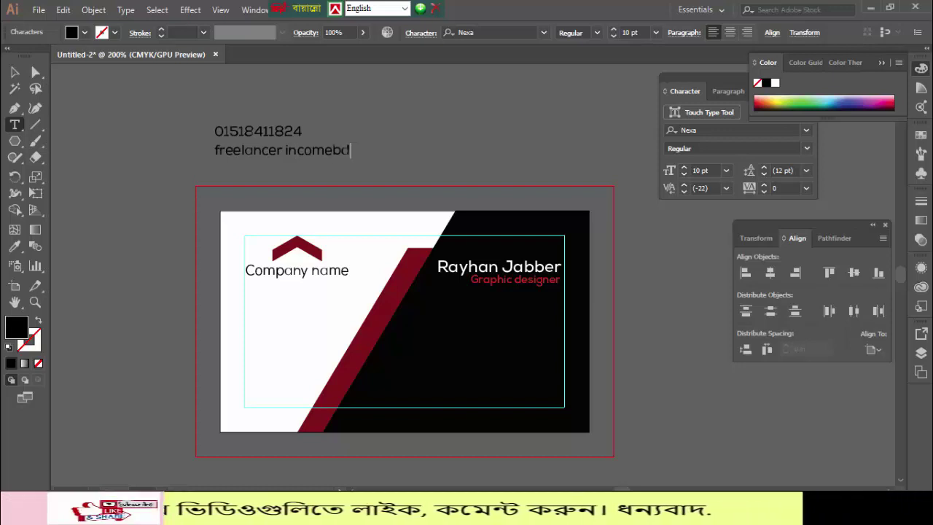
{"action": "key", "text": "Left"}
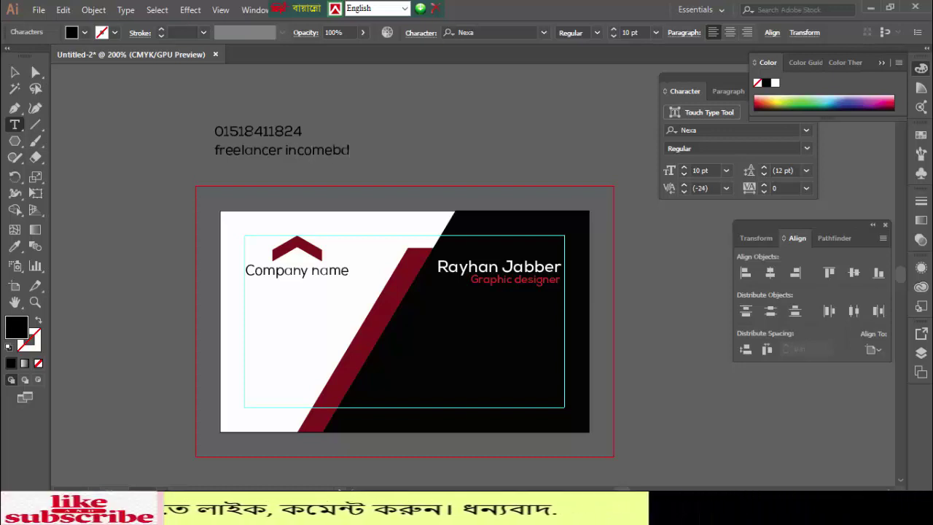
{"action": "key", "text": "Left"}
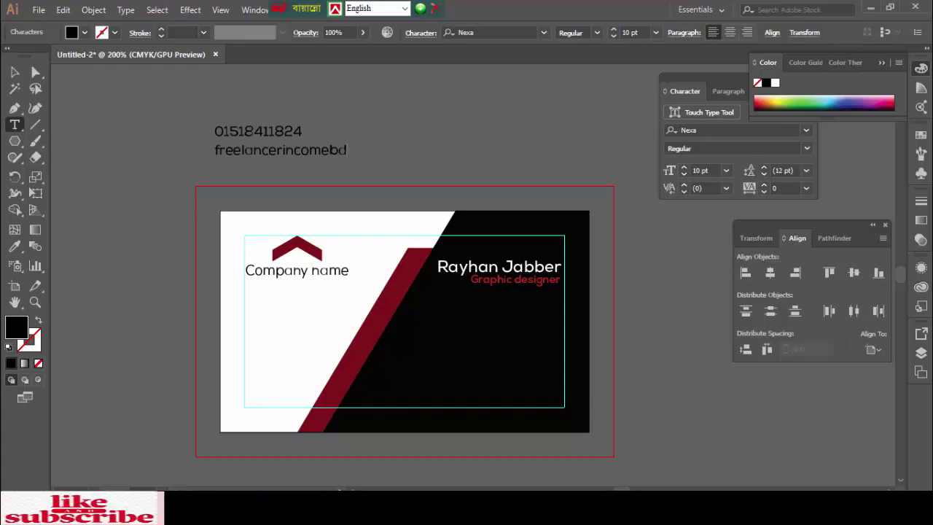
{"action": "type", "text": ".c0m"}
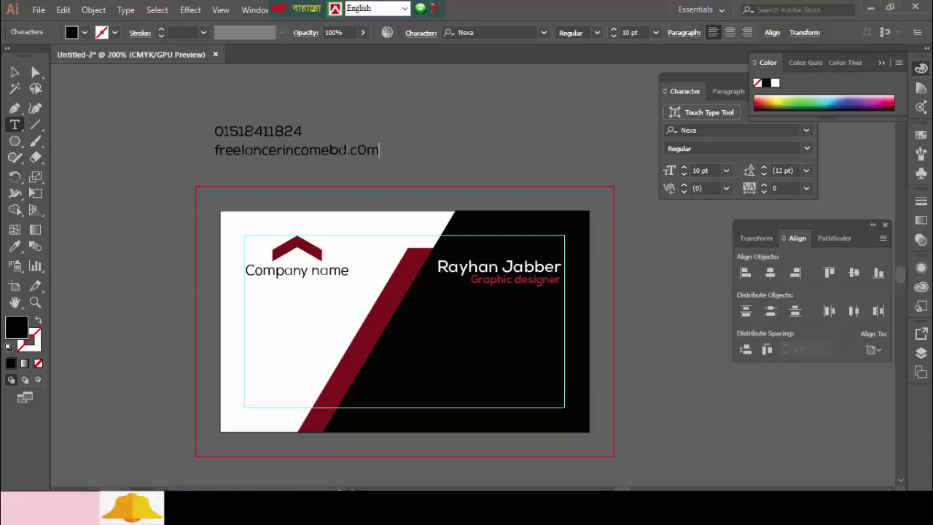
{"action": "key", "text": "BackSpace"}
{"action": "key", "text": "BackSpace"}
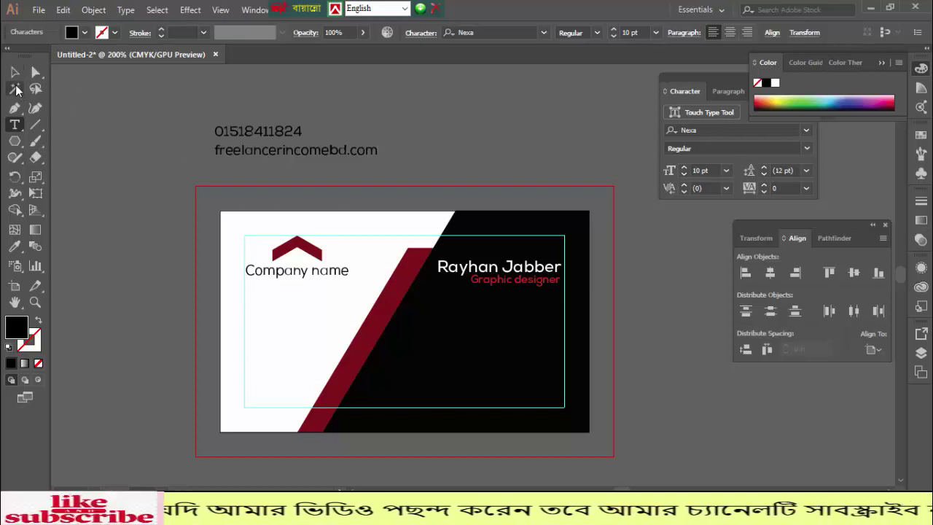
{"action": "key", "text": "Escape"}
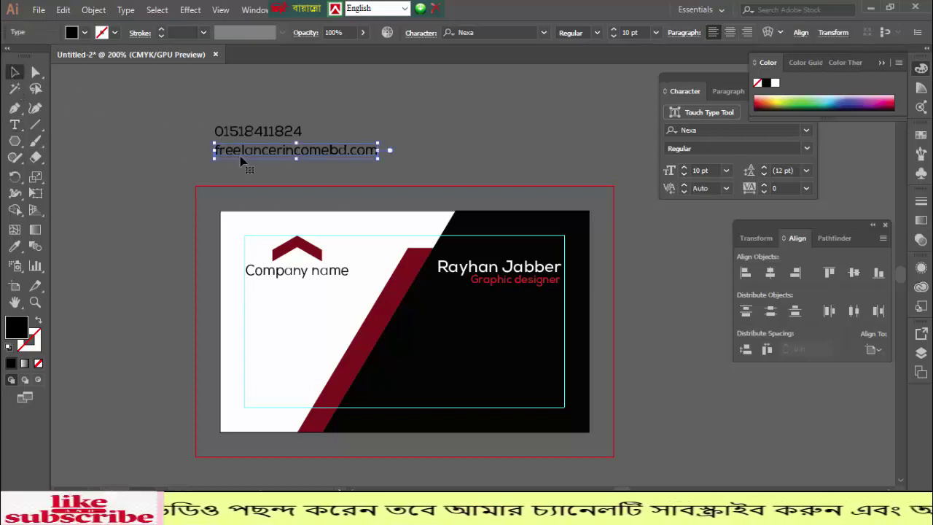
Duplicate the website line below itself and retype the copy as the city and country.
{"action": "left_click_drag", "start_coordinate": [240, 158], "coordinate": [239, 178]}
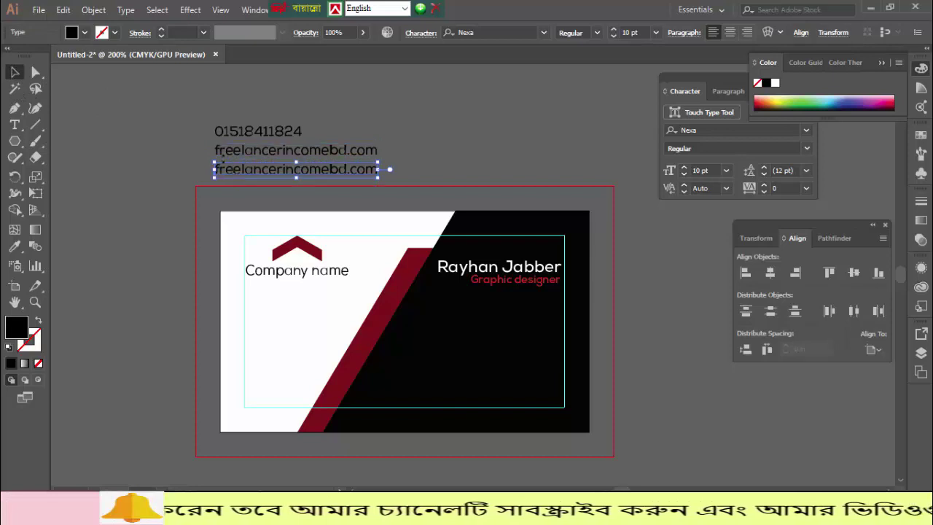
{"action": "left_click", "coordinate": [172, 138]}
{"action": "key", "text": "t"}
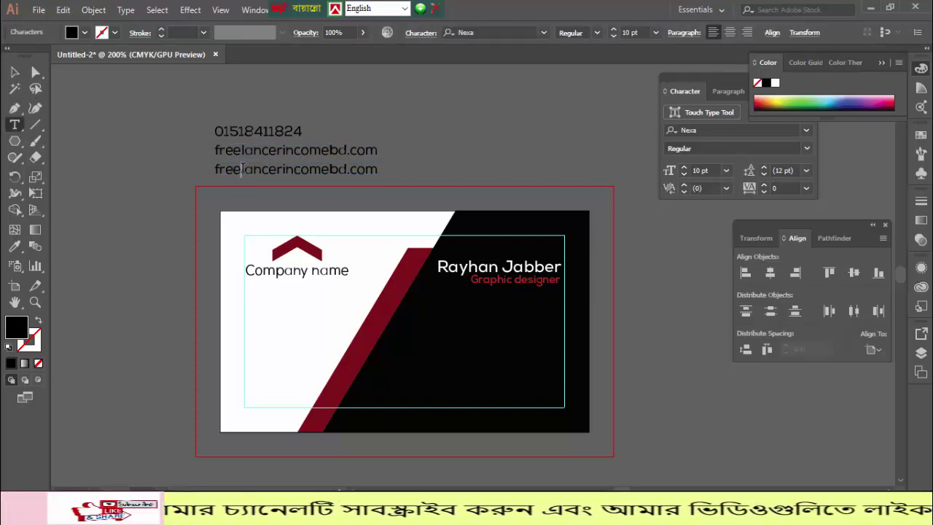
{"action": "triple_click", "coordinate": [243, 168]}
{"action": "type", "text": "Dh"}
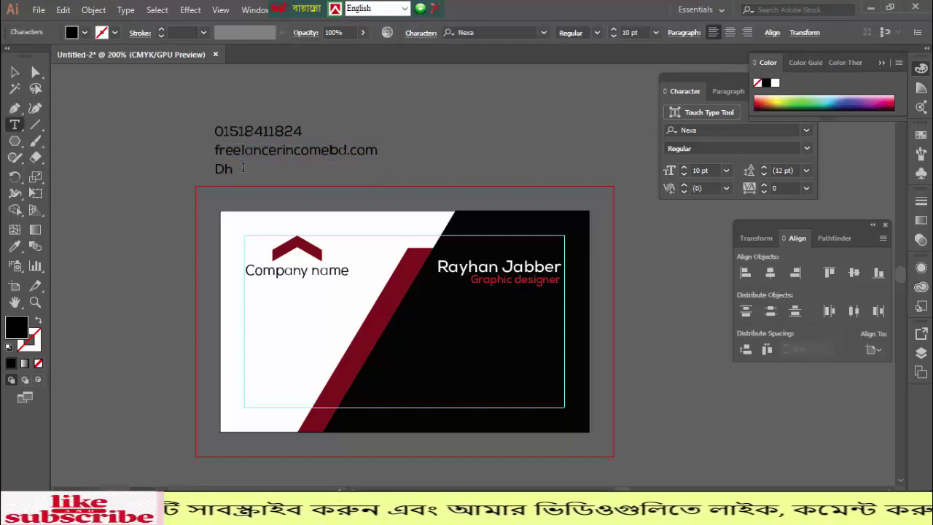
{"action": "type", "text": ",Bang"}
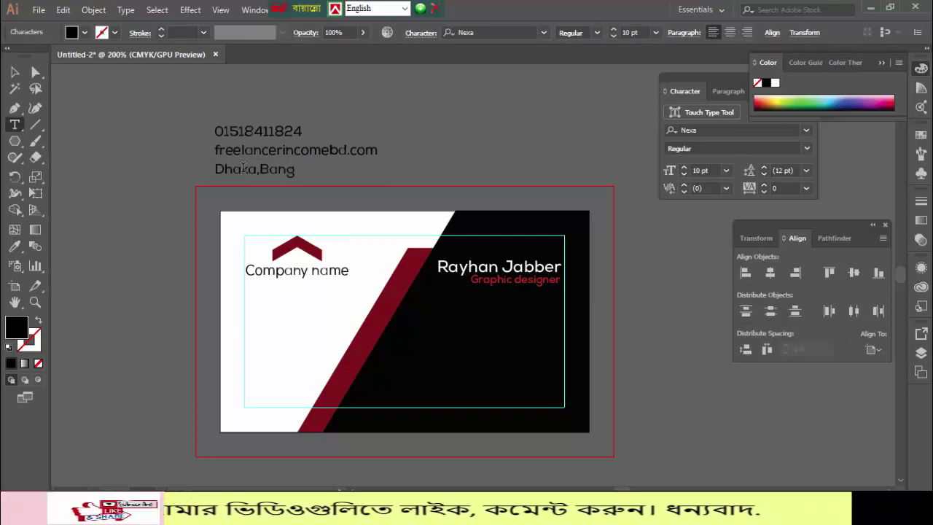
{"action": "type", "text": "lades"}
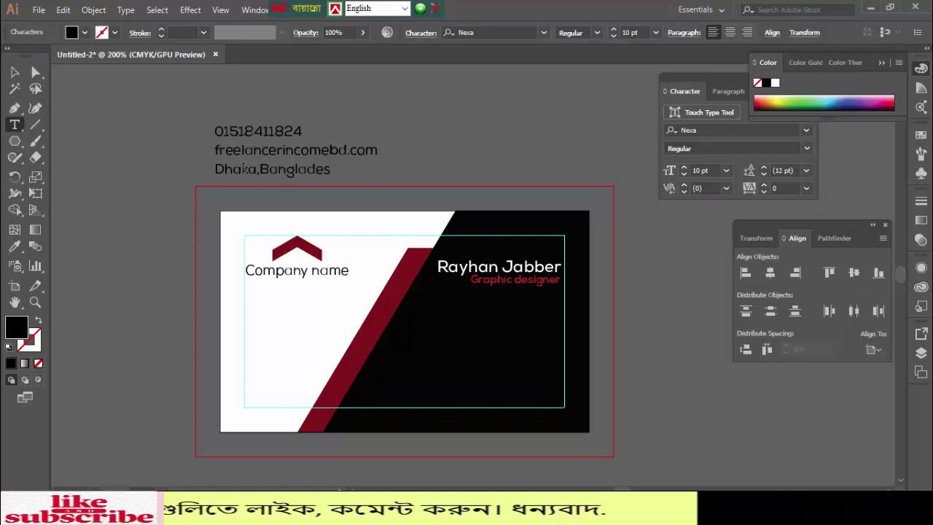
{"action": "type", "text": "h"}
{"action": "left_click", "coordinate": [13, 72]}
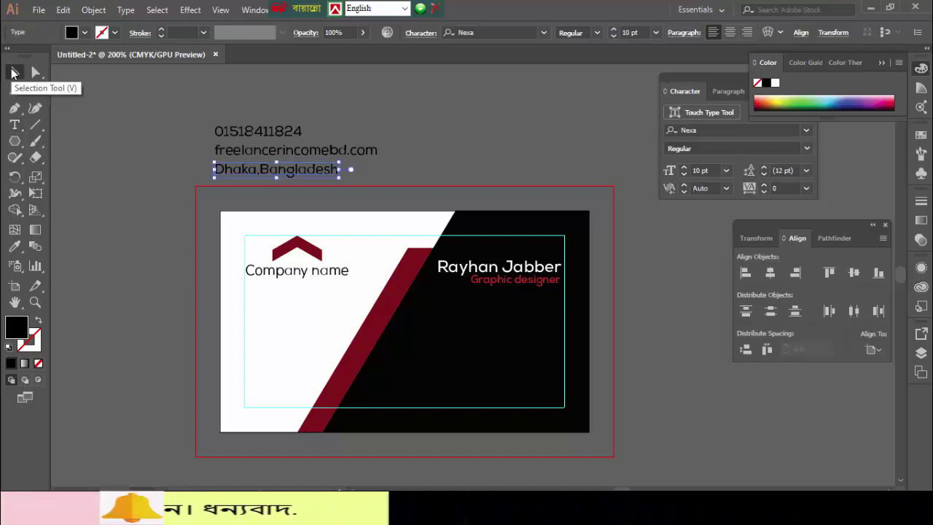
{"action": "left_click", "coordinate": [202, 187]}
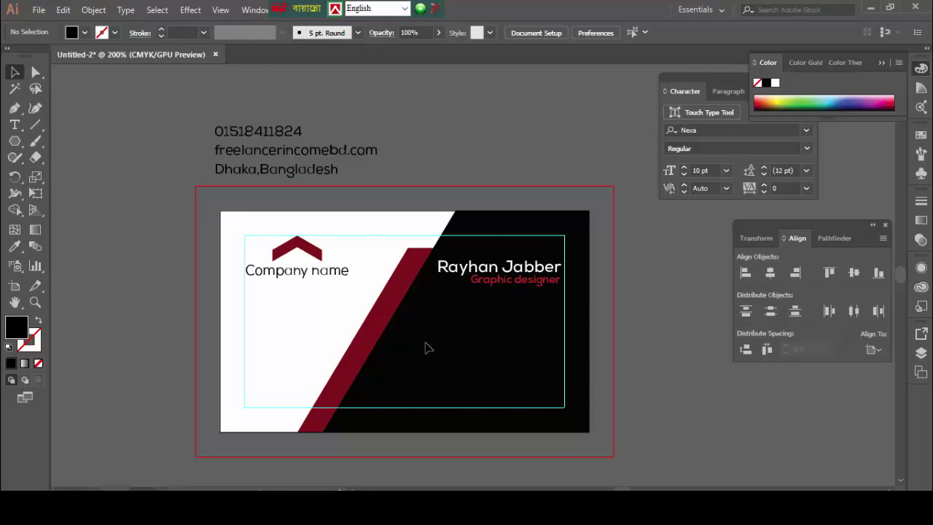
{"action": "key", "text": "alt+Tab"}
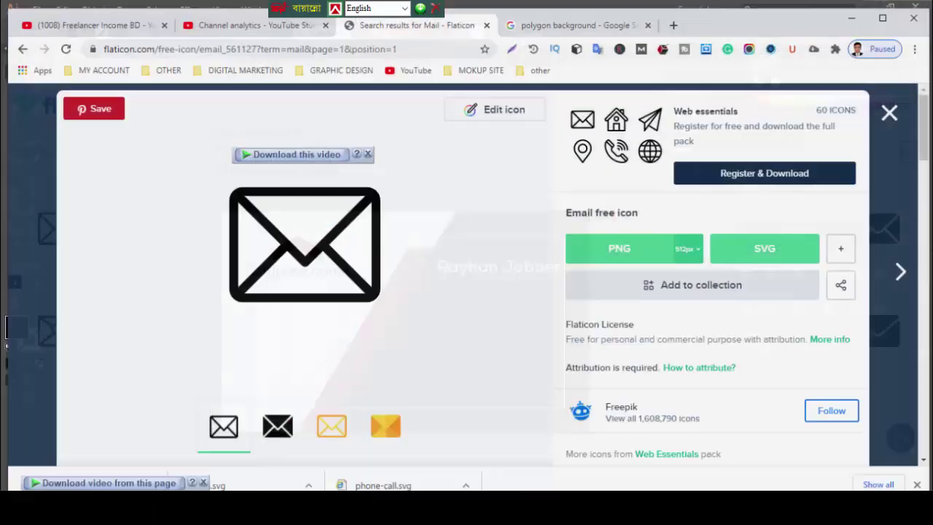
{"action": "left_click", "coordinate": [893, 108]}
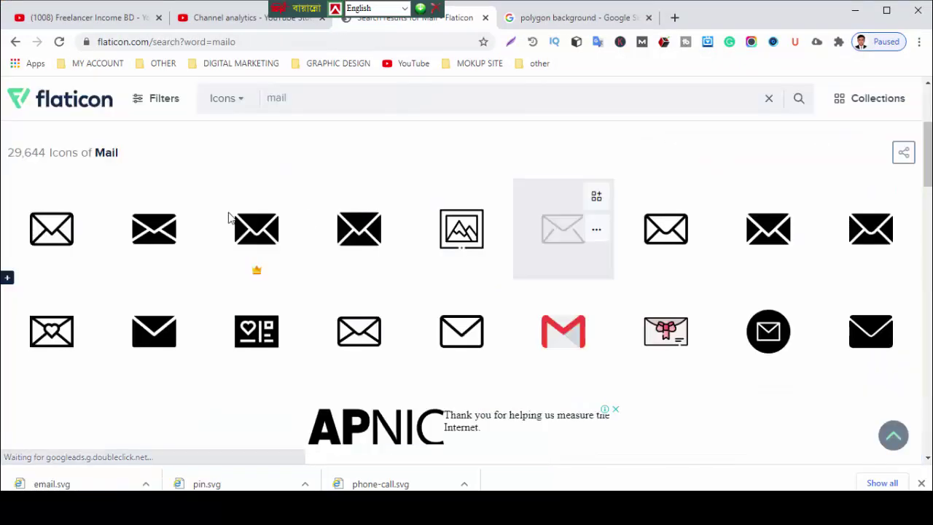
{"action": "left_click", "coordinate": [309, 100]}
{"action": "key", "text": "BackSpace"}
{"action": "key", "text": "BackSpace"}
{"action": "key", "text": "BackSpace"}
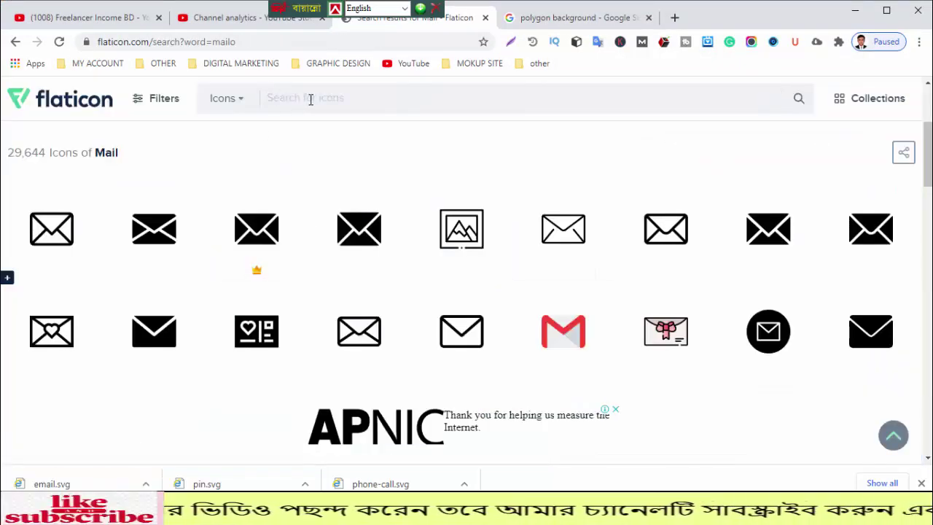
{"action": "type", "text": "web"}
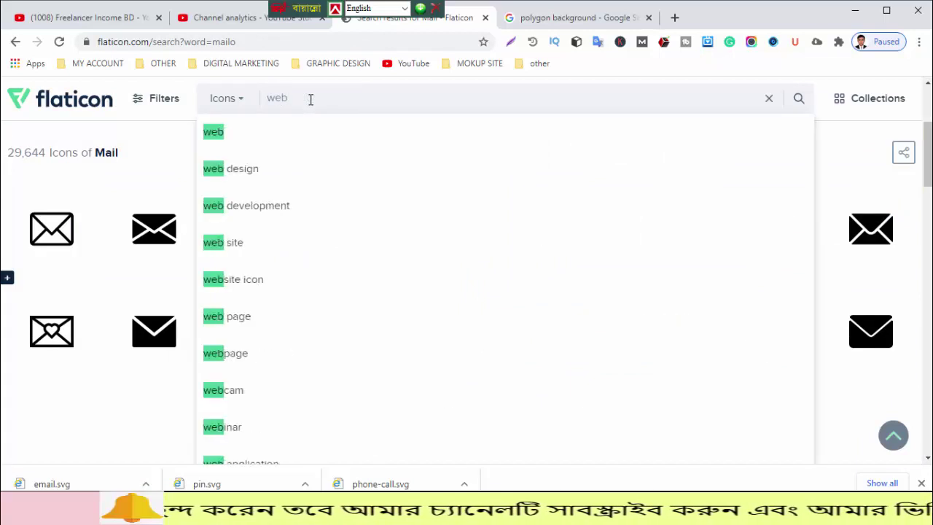
{"action": "key", "text": "Escape"}
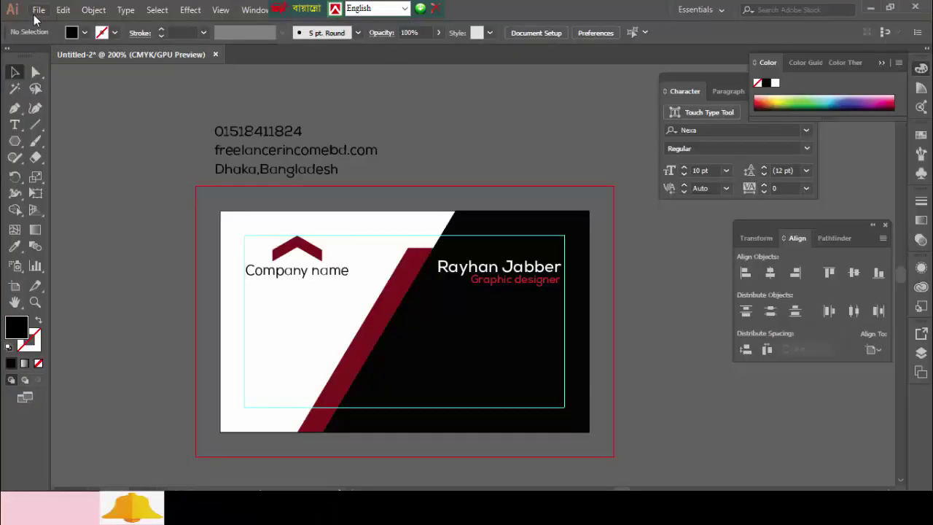
Place the email, pin and phone-call SVGs from Downloads, setting the phone icon small under the pin.
{"action": "left_click", "coordinate": [34, 14]}
{"action": "left_click", "coordinate": [87, 231]}
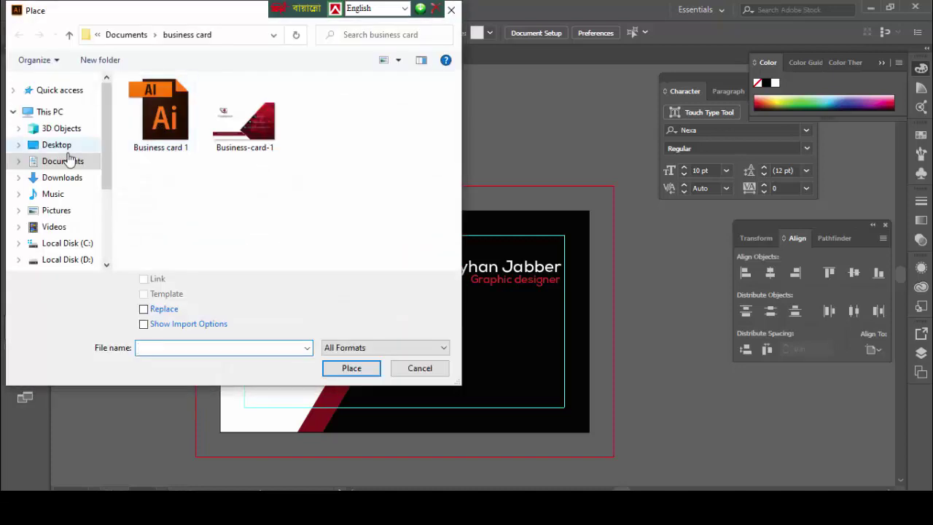
{"action": "left_click", "coordinate": [66, 177]}
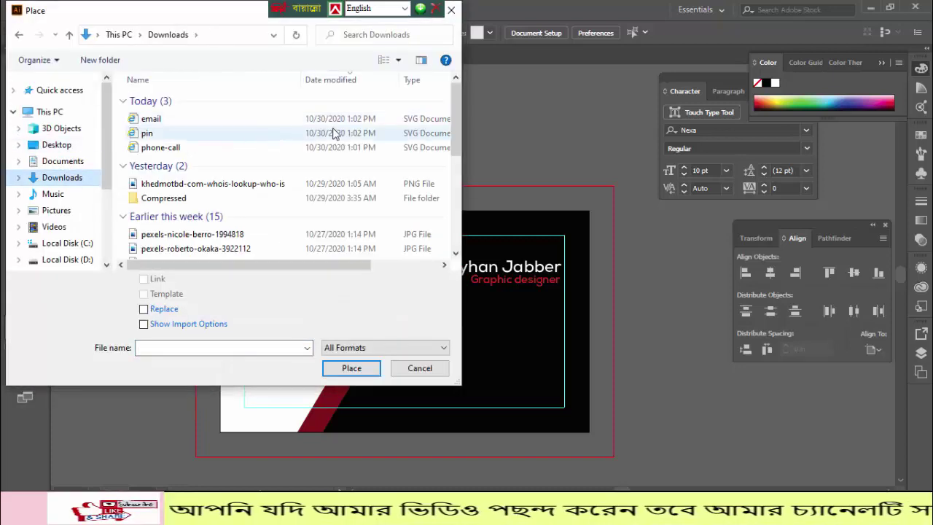
{"action": "left_click_drag", "start_coordinate": [122, 113], "coordinate": [152, 150]}
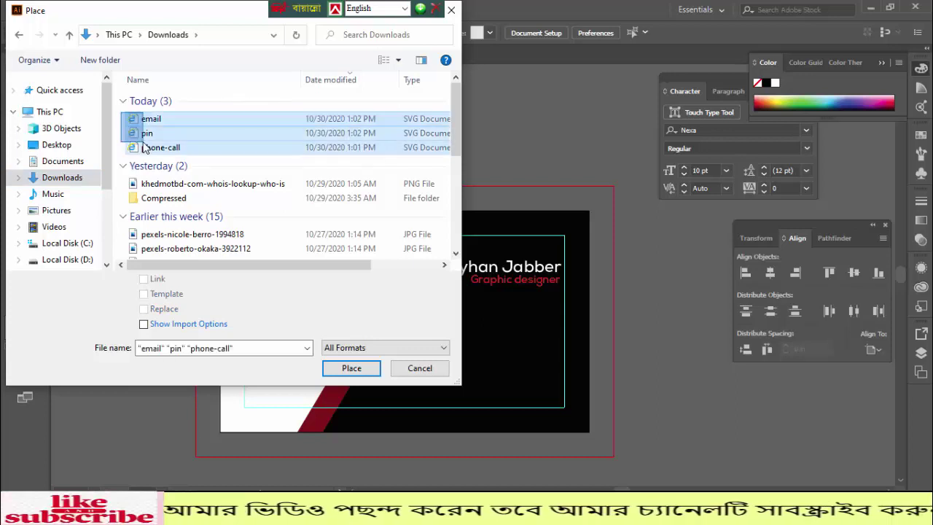
{"action": "left_click", "coordinate": [355, 368]}
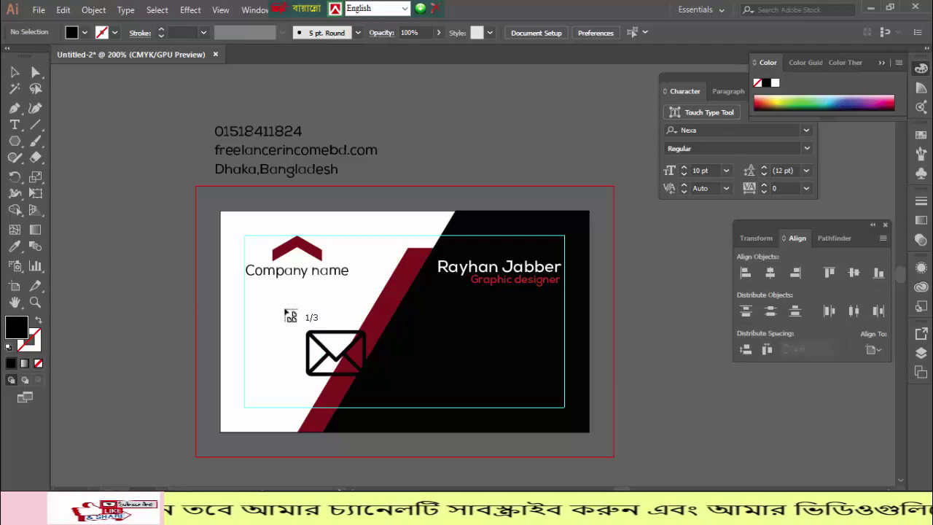
{"action": "left_click", "coordinate": [128, 248]}
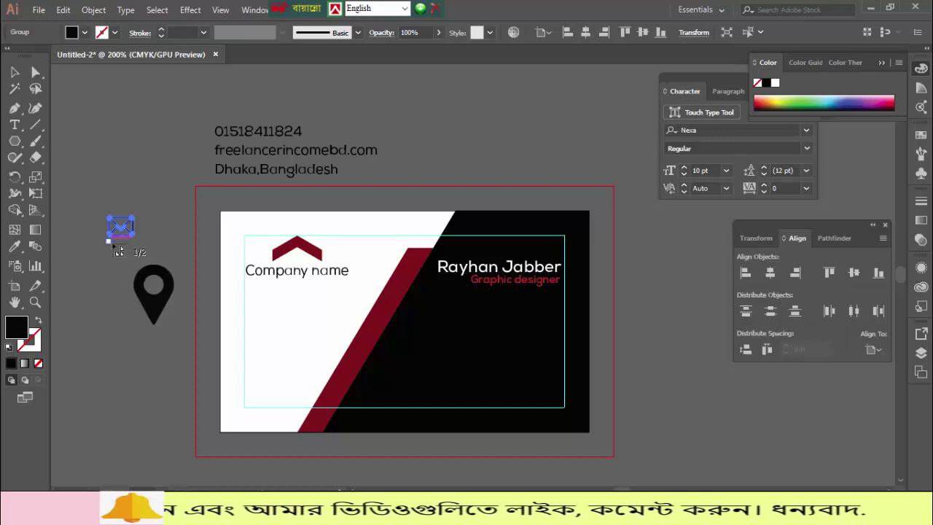
{"action": "left_click", "coordinate": [111, 244]}
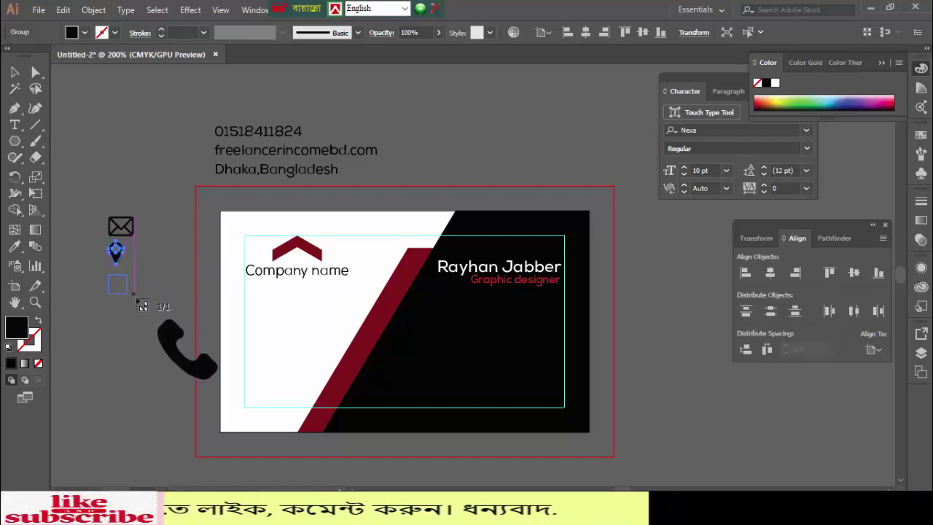
{"action": "left_click_drag", "start_coordinate": [134, 295], "coordinate": [134, 298]}
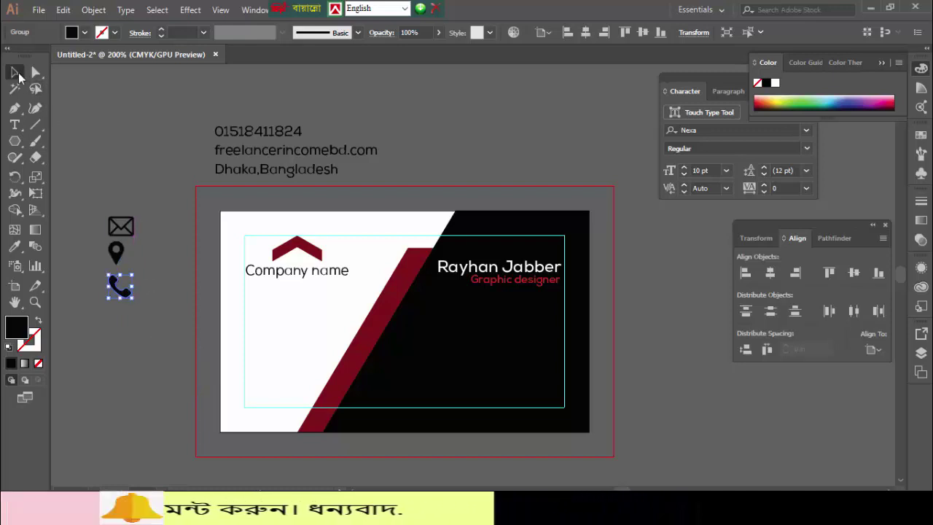
{"action": "left_click", "coordinate": [83, 138]}
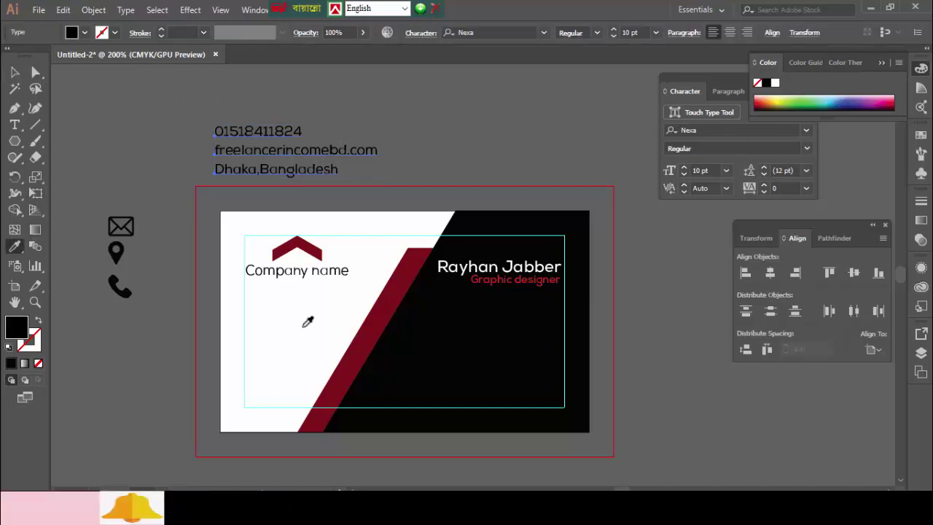
Make the contact lines white, right-aligned and 8 pt, placed on the black panel below the title.
{"action": "left_click", "coordinate": [308, 321]}
{"action": "key", "text": "v"}
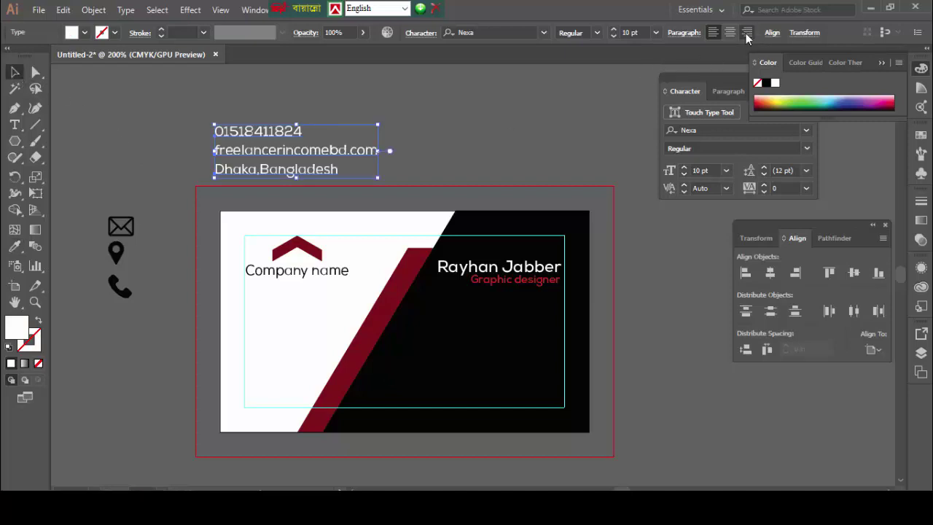
{"action": "left_click", "coordinate": [746, 33]}
{"action": "left_click_drag", "start_coordinate": [189, 139], "coordinate": [519, 332]}
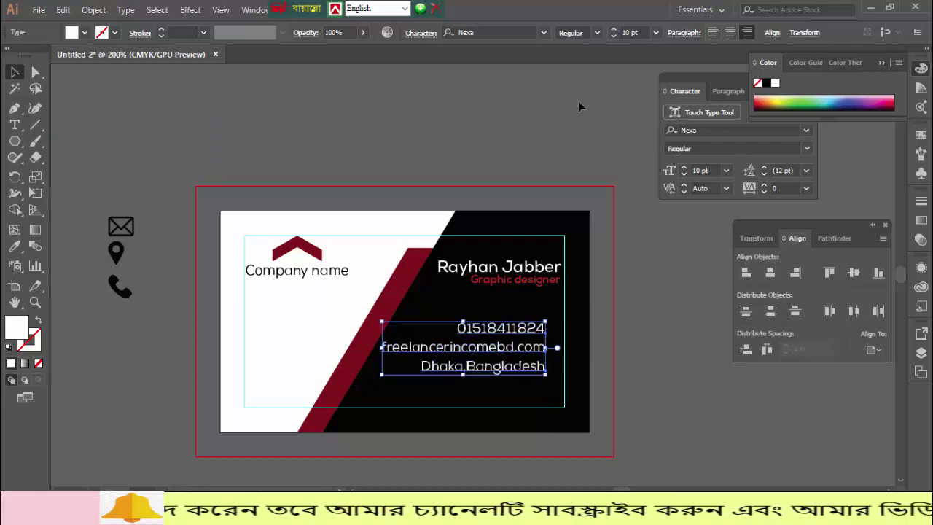
{"action": "left_click", "coordinate": [613, 36]}
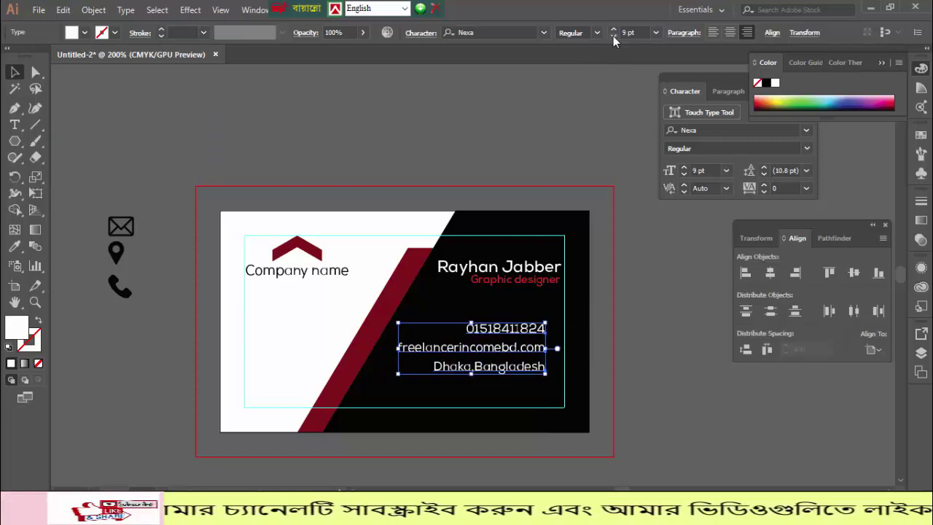
{"action": "left_click", "coordinate": [613, 36]}
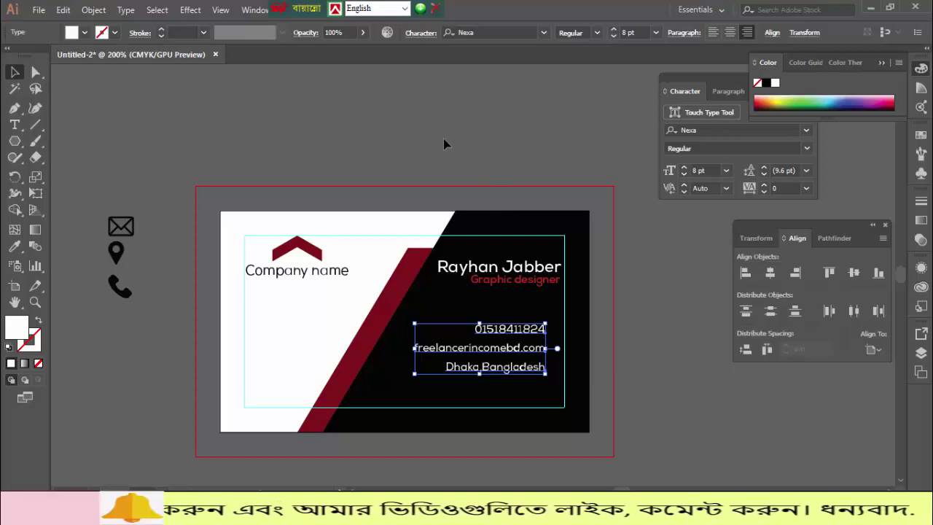
{"action": "key", "text": "Left"}
{"action": "key", "text": "Left"}
{"action": "key", "text": "Left"}
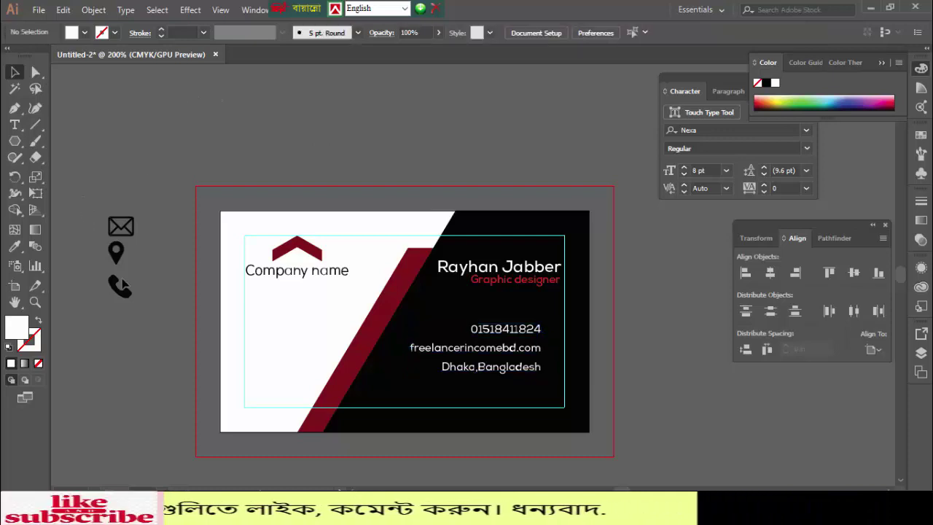
{"action": "left_click_drag", "start_coordinate": [98, 228], "coordinate": [146, 354]}
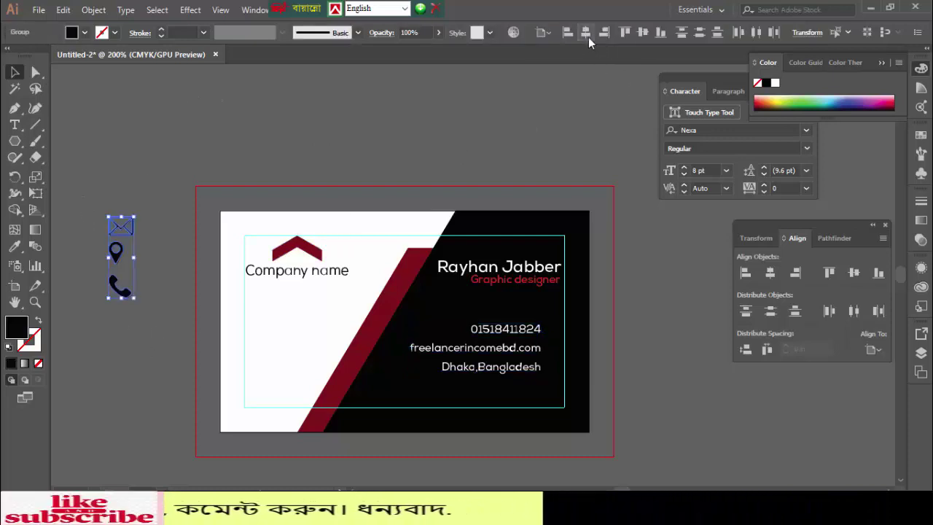
Try centring the icon group horizontally, then undo so the icons stay on the pasteboard.
{"action": "left_click", "coordinate": [584, 33]}
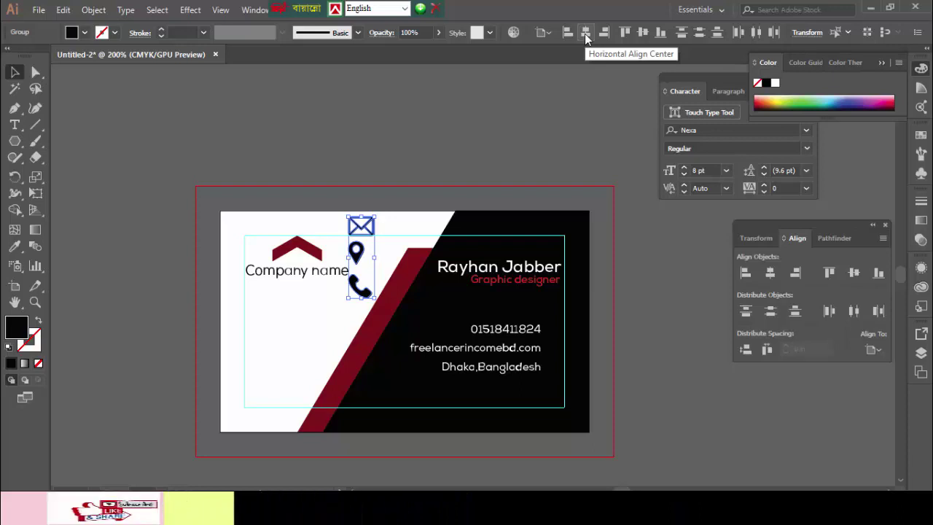
{"action": "key", "text": "ctrl+z"}
{"action": "left_click", "coordinate": [179, 139]}
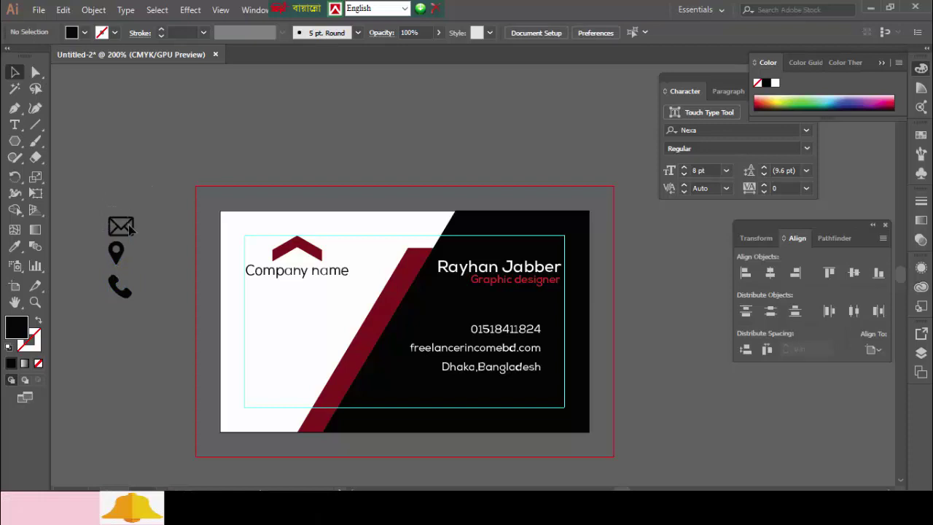
Leave the envelope icon deselected and switch to Flaticon's 'web' icon results in Chrome.
{"action": "left_click", "coordinate": [129, 228]}
{"action": "left_click", "coordinate": [164, 153]}
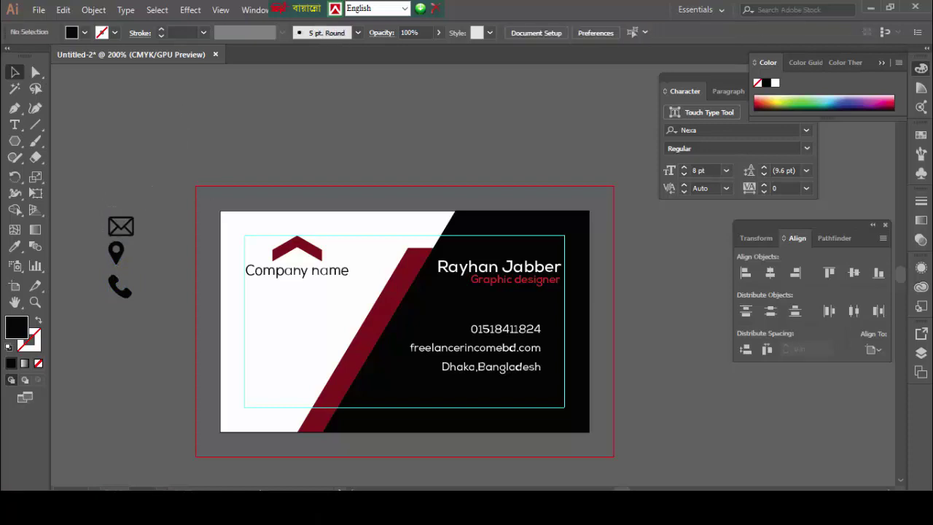
{"action": "left_click", "coordinate": [870, 6]}
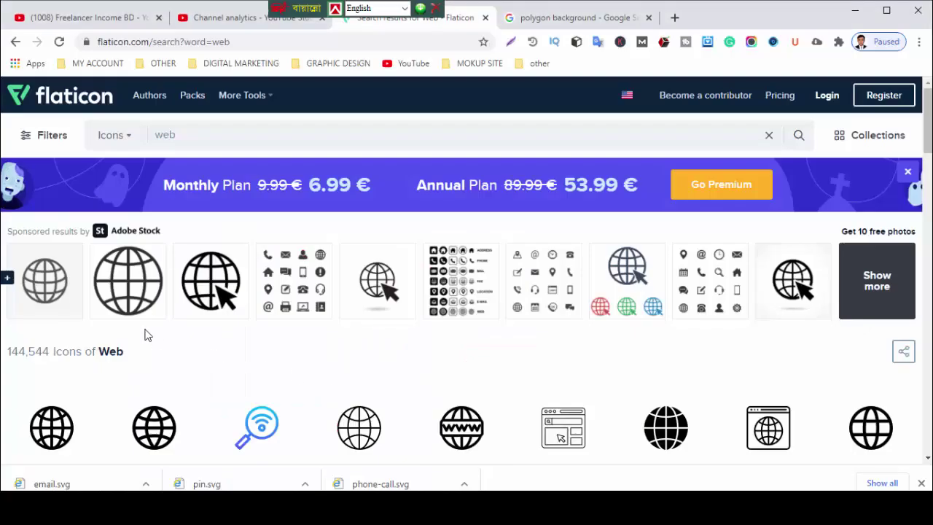
Download Flaticon's black globe icon as a free SVG, saving it as global.svg.
{"action": "scroll", "coordinate": [145, 333], "scroll_direction": "down", "scroll_amount": 2}
{"action": "left_click", "coordinate": [147, 303]}
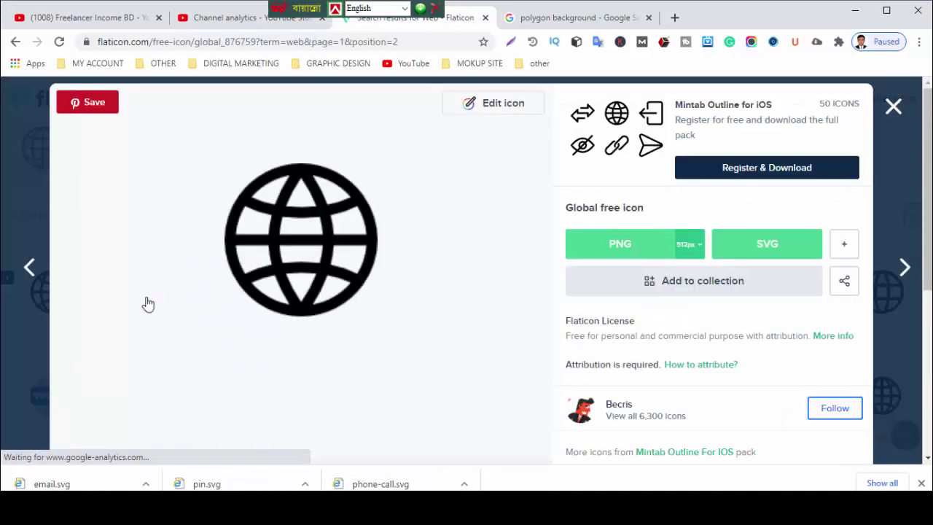
{"action": "left_click", "coordinate": [776, 249]}
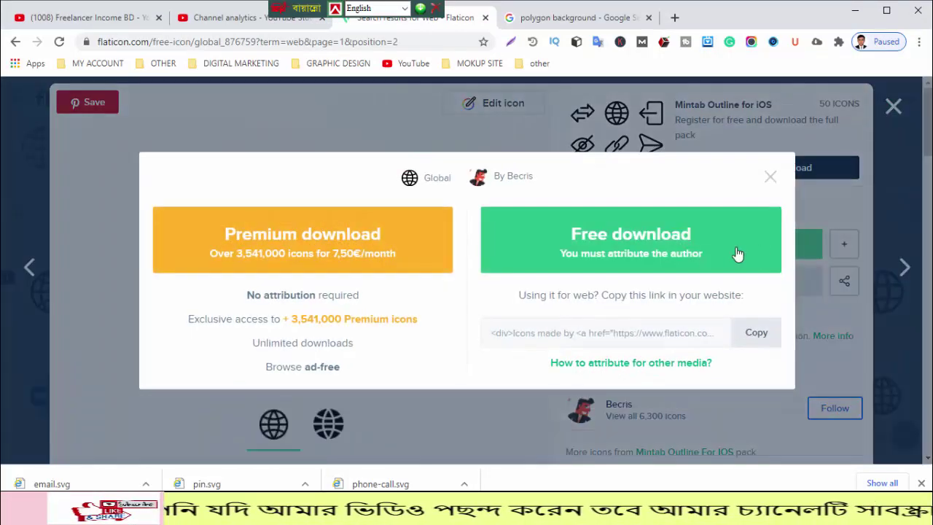
{"action": "left_click", "coordinate": [646, 249]}
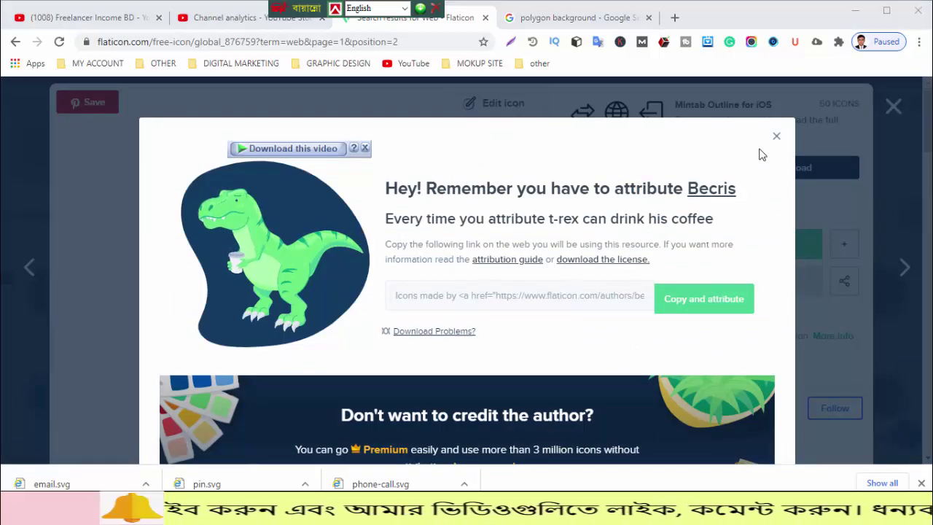
{"action": "left_click", "coordinate": [352, 306]}
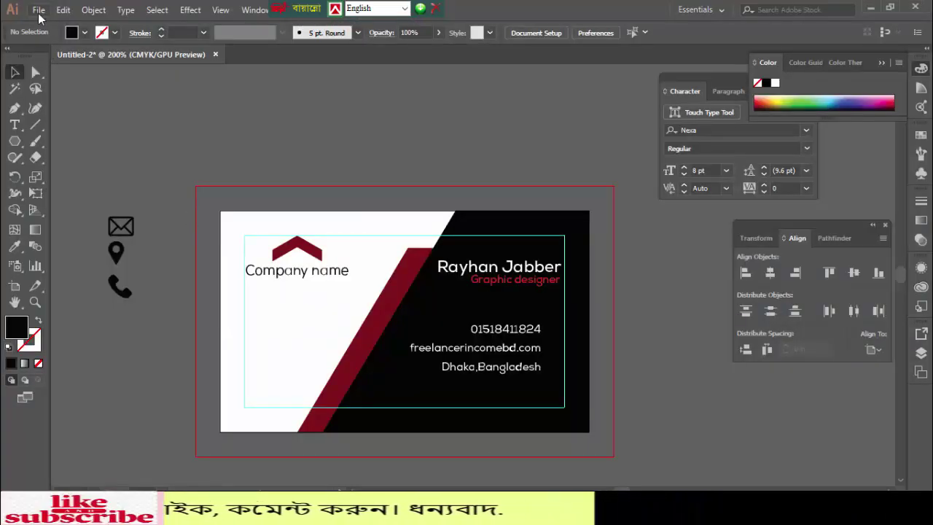
Place global.svg and set the globe above the envelope, pin and phone icons.
{"action": "left_click", "coordinate": [38, 14]}
{"action": "left_click", "coordinate": [80, 230]}
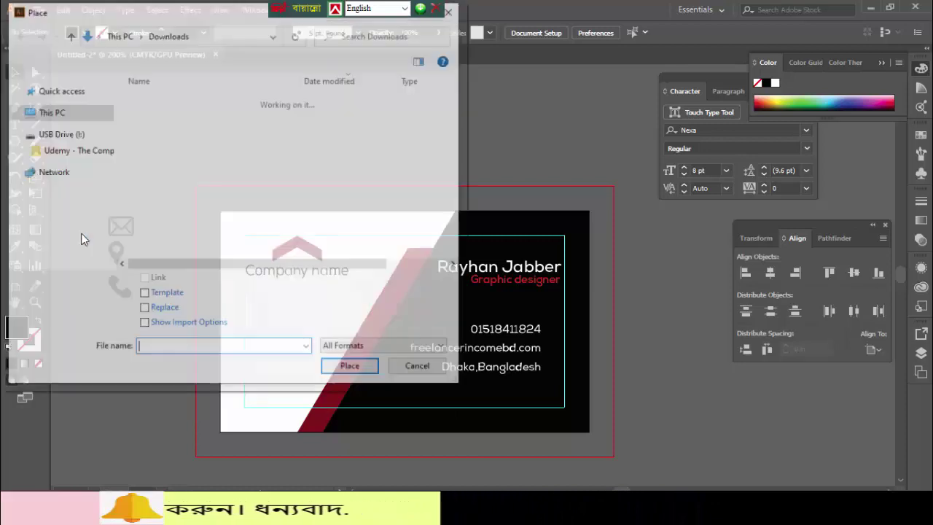
{"action": "left_click", "coordinate": [154, 122]}
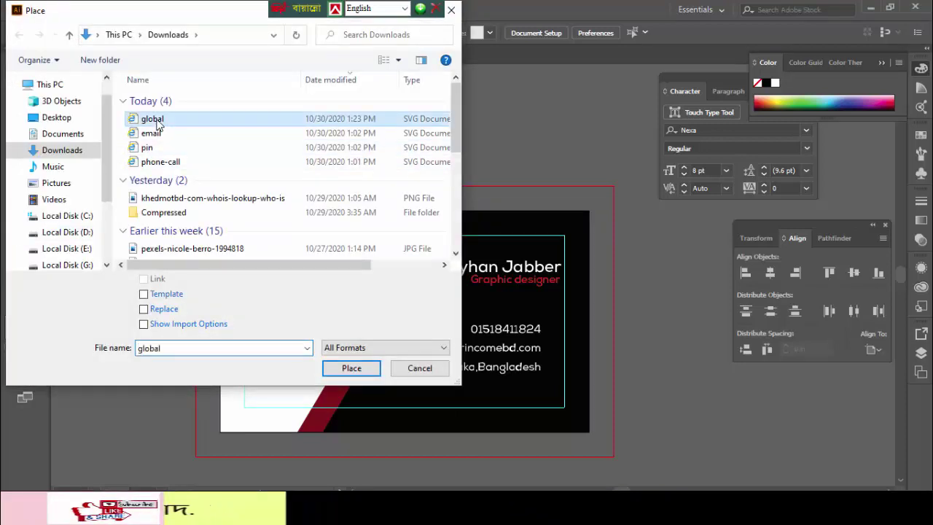
{"action": "double_click", "coordinate": [156, 121]}
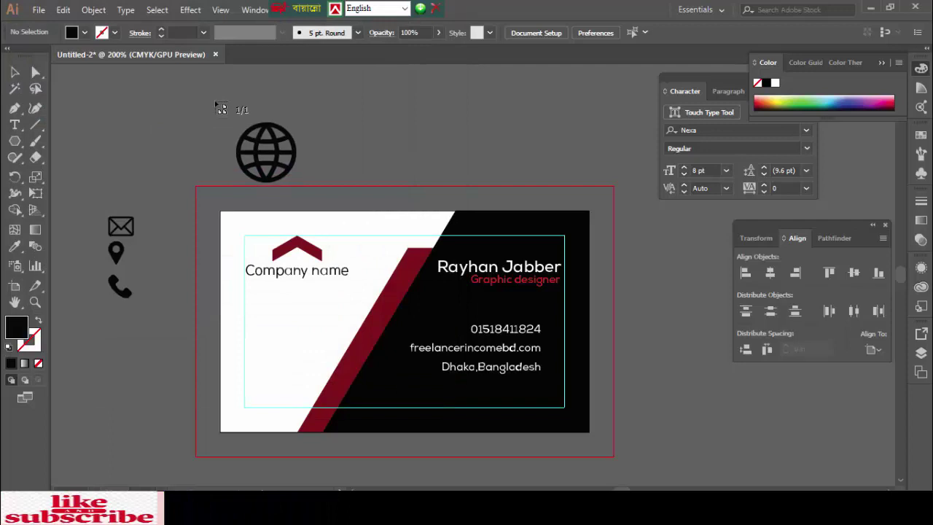
{"action": "left_click", "coordinate": [285, 126]}
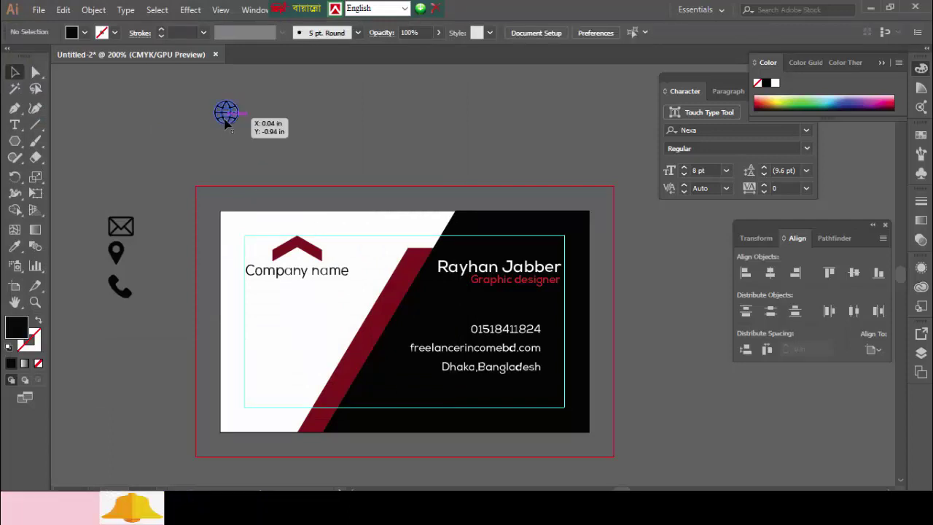
{"action": "left_click_drag", "start_coordinate": [226, 122], "coordinate": [552, 354]}
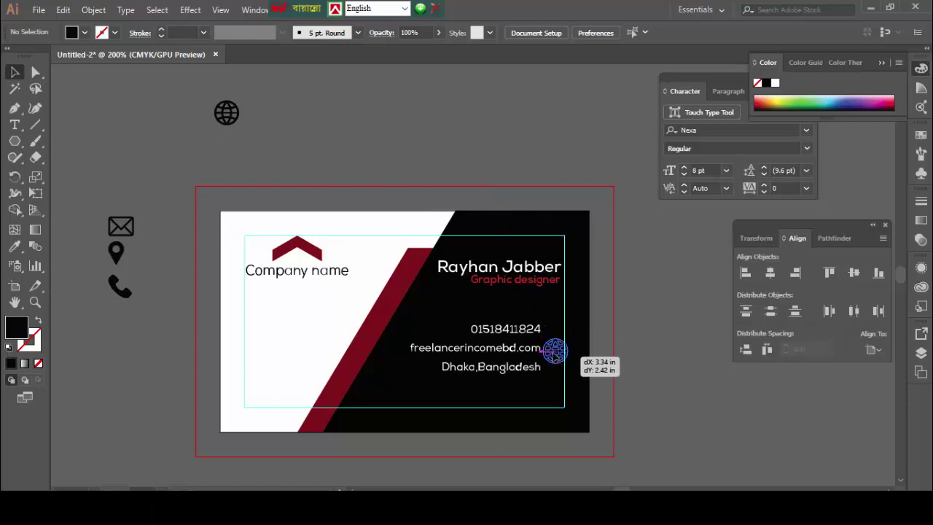
{"action": "left_click_drag", "start_coordinate": [552, 351], "coordinate": [137, 180]}
Eyedrop white onto the globe and the other three icons.
{"action": "left_click_drag", "start_coordinate": [146, 318], "coordinate": [102, 156]}
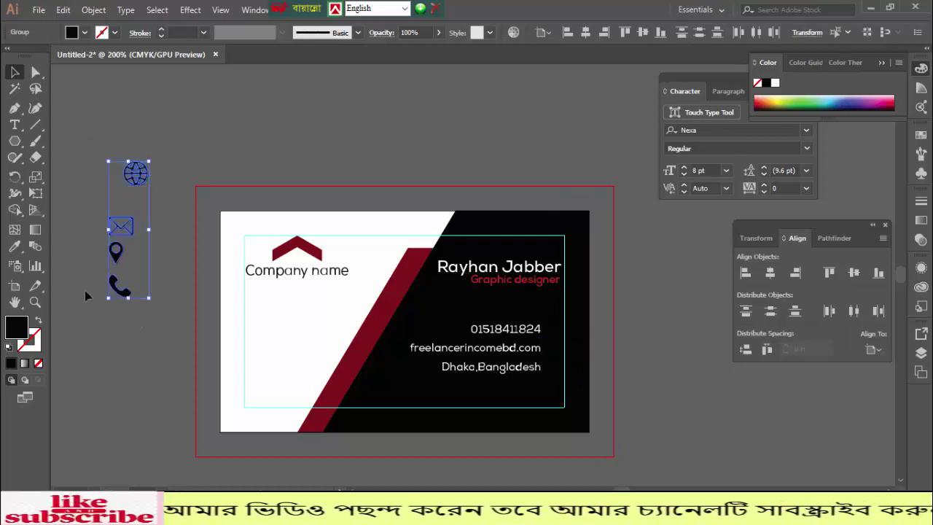
{"action": "left_click", "coordinate": [15, 247]}
{"action": "left_click", "coordinate": [273, 322]}
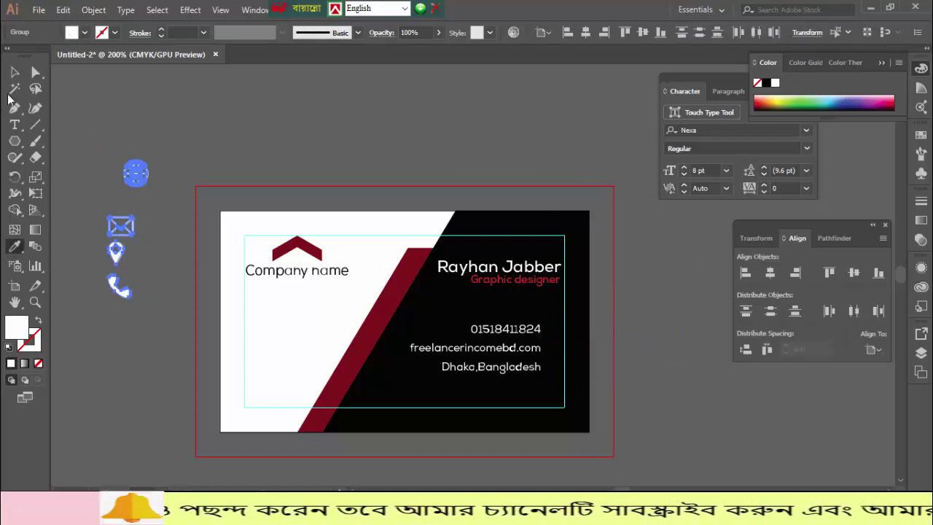
{"action": "left_click", "coordinate": [14, 72]}
Move the globe to the end of the website line, shrunk to about 0.08 in.
{"action": "left_click", "coordinate": [235, 131]}
{"action": "left_click_drag", "start_coordinate": [135, 173], "coordinate": [546, 359]}
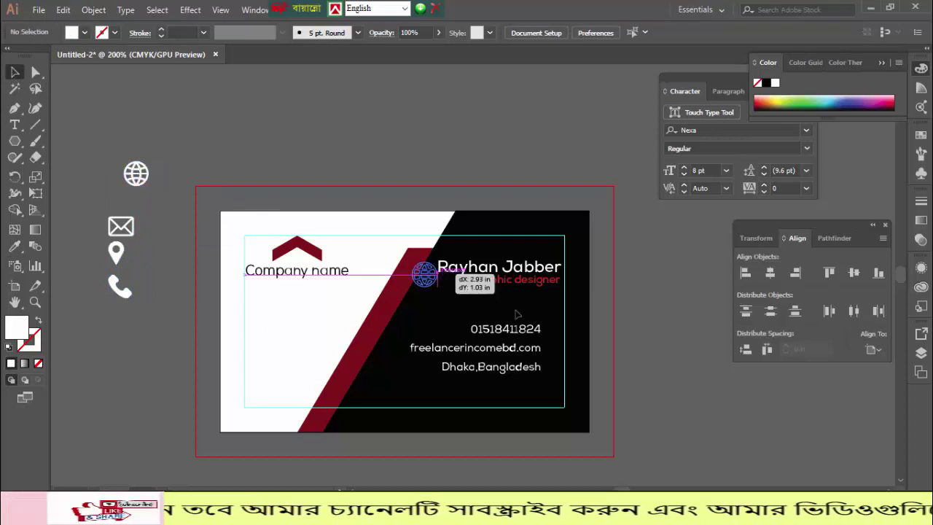
{"action": "mouse_move", "coordinate": [546, 357]}
{"action": "left_mouse_down"}
{"action": "mouse_move", "coordinate": [552, 344]}
{"action": "mouse_move", "coordinate": [575, 351]}
{"action": "mouse_move", "coordinate": [552, 349]}
{"action": "left_mouse_up"}
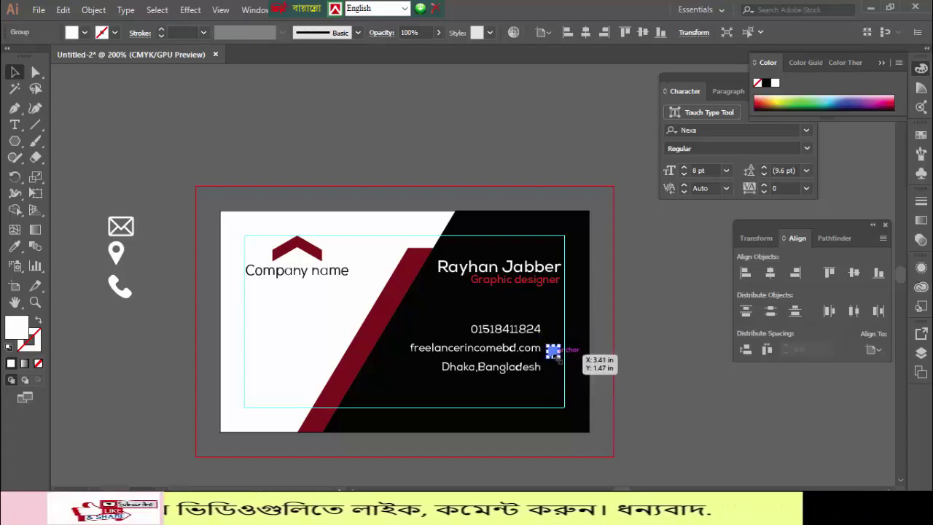
{"action": "left_click", "coordinate": [652, 362]}
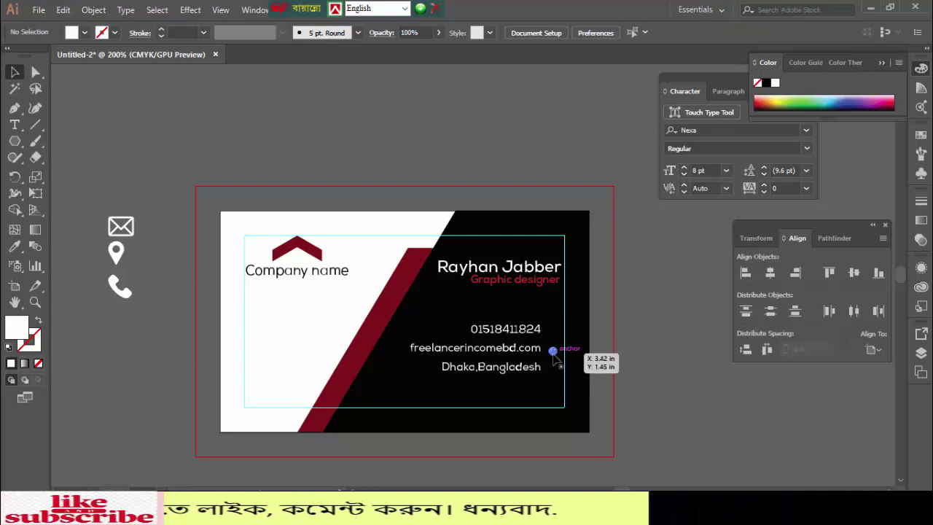
{"action": "left_click_drag", "start_coordinate": [553, 353], "coordinate": [553, 349]}
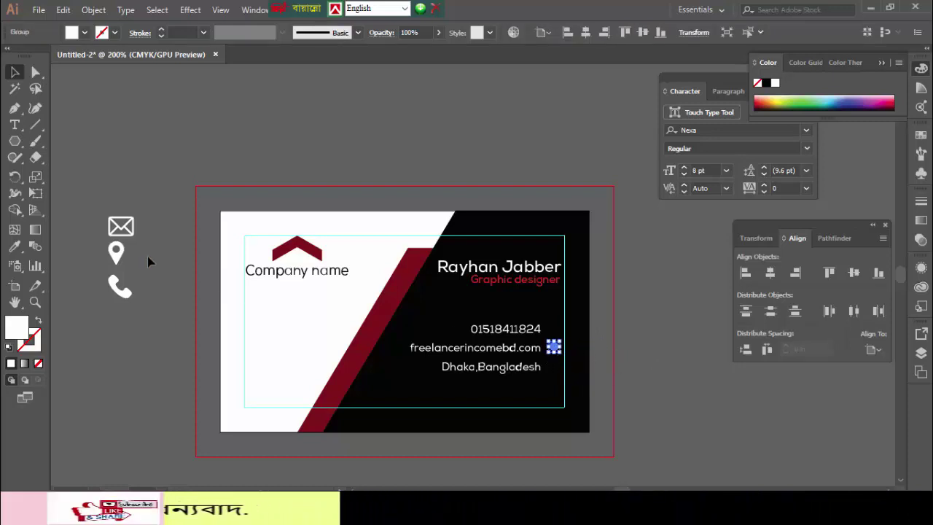
{"action": "left_click", "coordinate": [126, 250]}
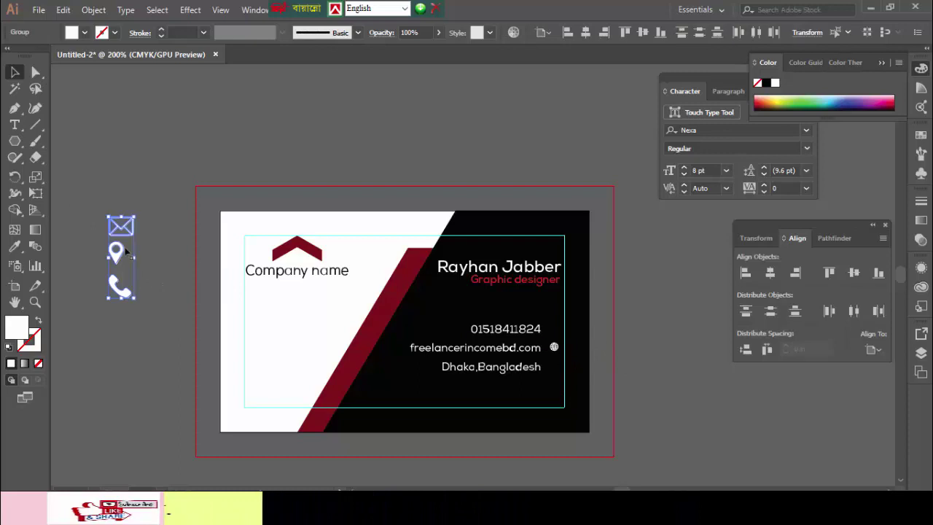
Move the envelope, pin and phone icons onto the card's black panel.
{"action": "left_click", "coordinate": [372, 186]}
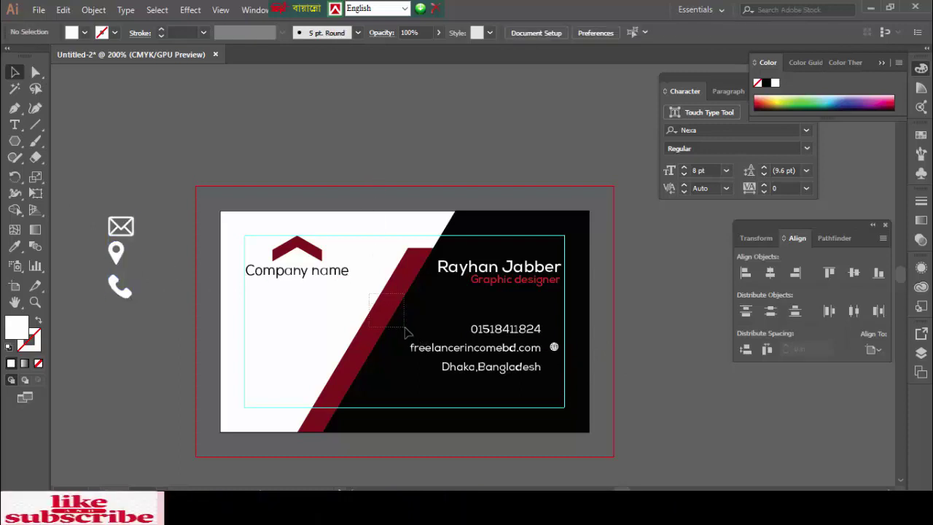
{"action": "left_click_drag", "start_coordinate": [116, 252], "coordinate": [391, 375]}
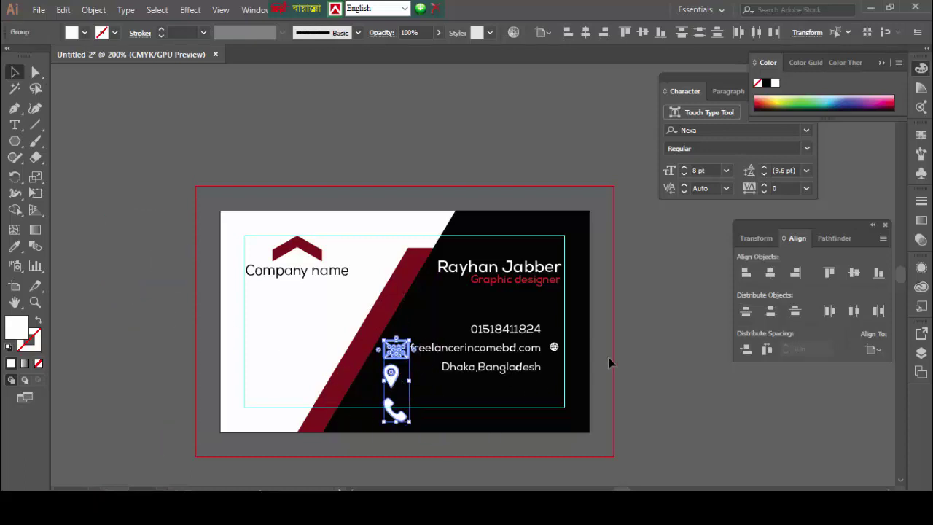
{"action": "scroll", "coordinate": [608, 357], "scroll_direction": "up", "scroll_amount": 2}
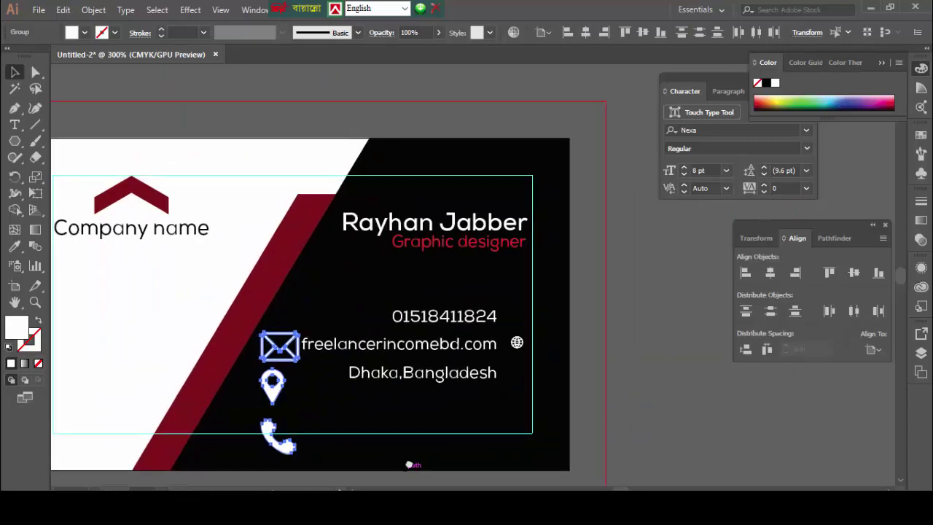
Enlarge the globe to 0.16 in and set it beside the freelancerincomebd.com text.
{"action": "left_click", "coordinate": [496, 355]}
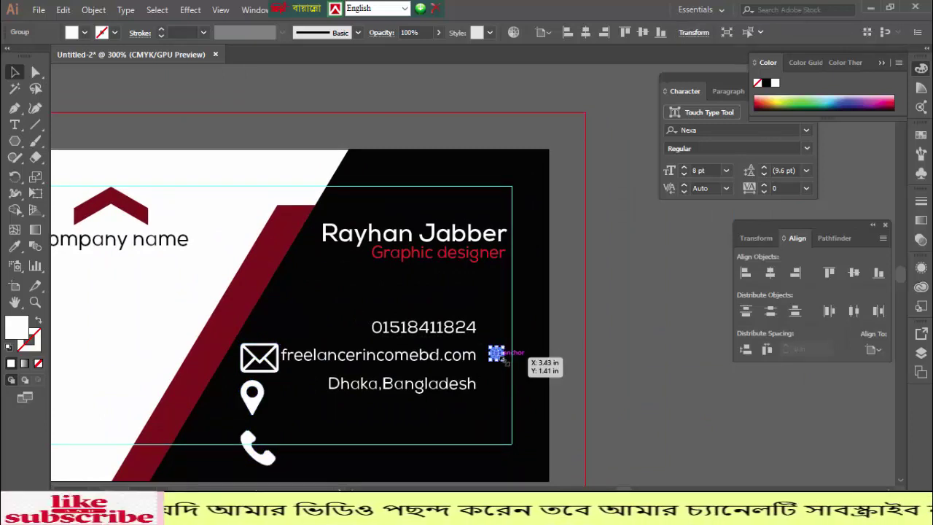
{"action": "left_click_drag", "start_coordinate": [505, 357], "coordinate": [505, 368]}
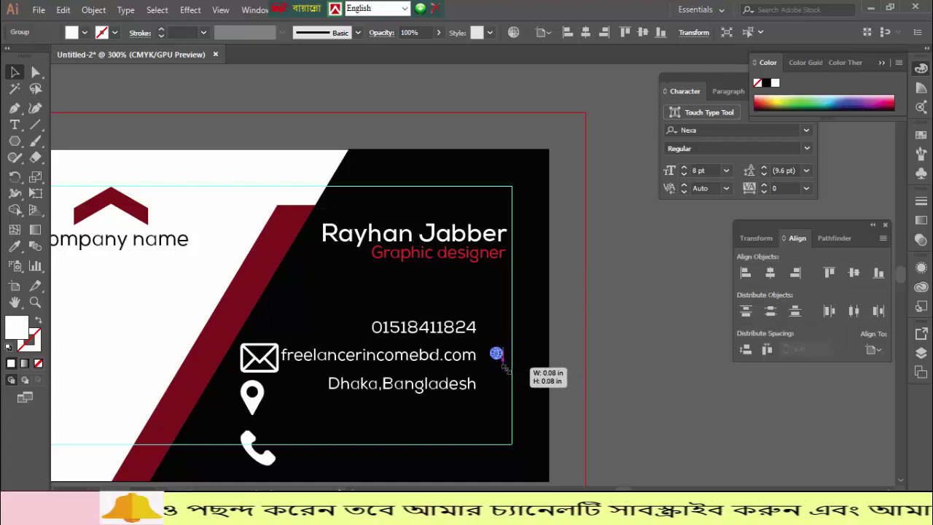
{"action": "left_click", "coordinate": [595, 353]}
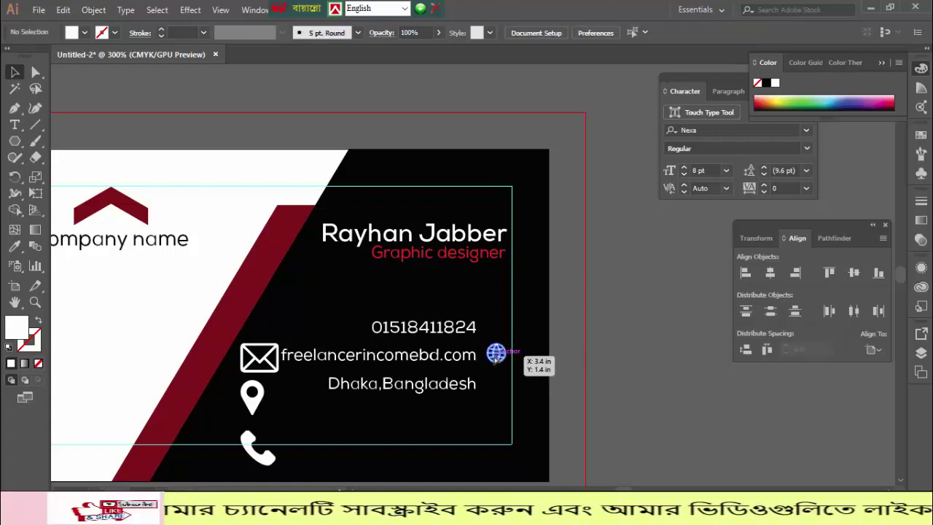
{"action": "left_click_drag", "start_coordinate": [495, 357], "coordinate": [482, 363]}
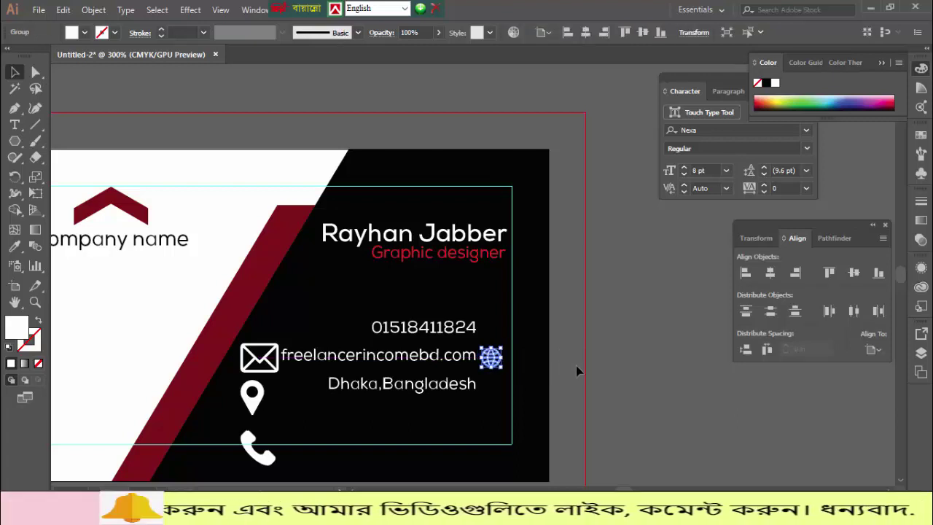
{"action": "left_click", "coordinate": [660, 364]}
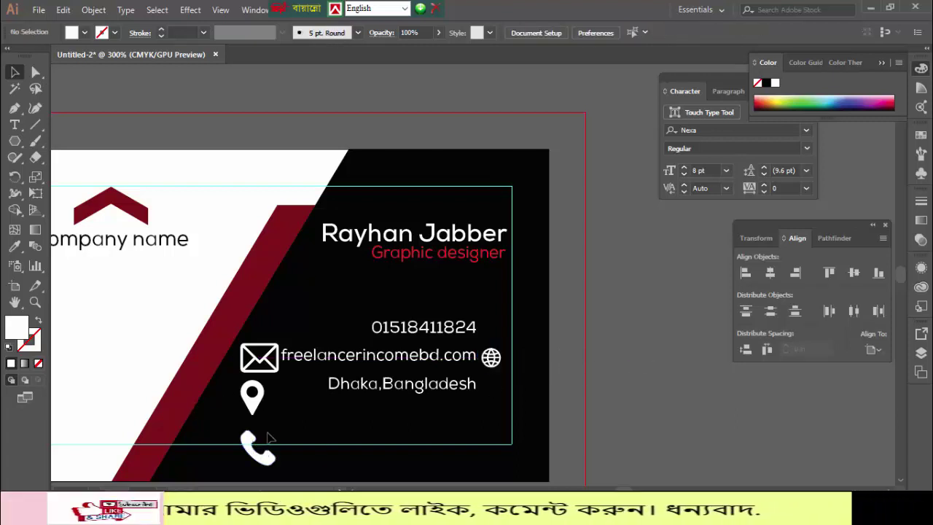
Move the phone icon beside the phone number and rotate it upright.
{"action": "left_click_drag", "start_coordinate": [258, 452], "coordinate": [494, 332]}
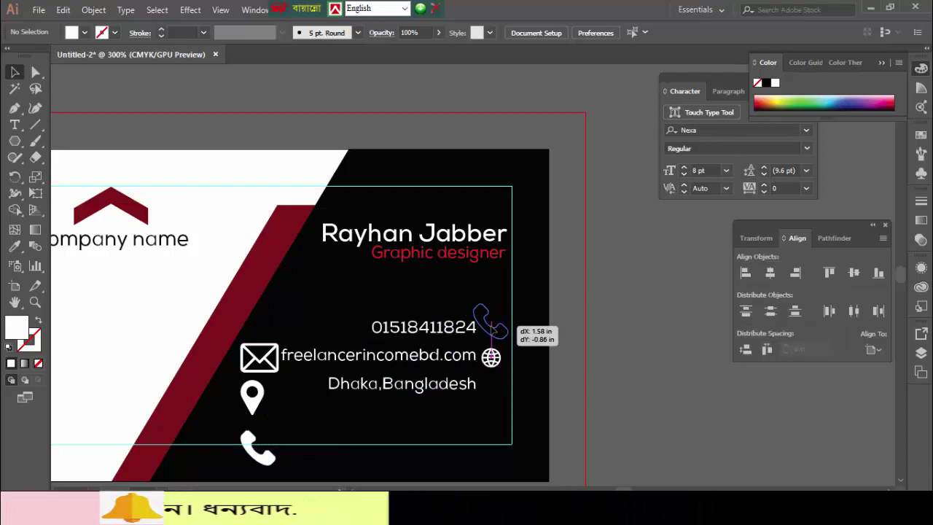
{"action": "left_click_drag", "start_coordinate": [494, 331], "coordinate": [494, 332]}
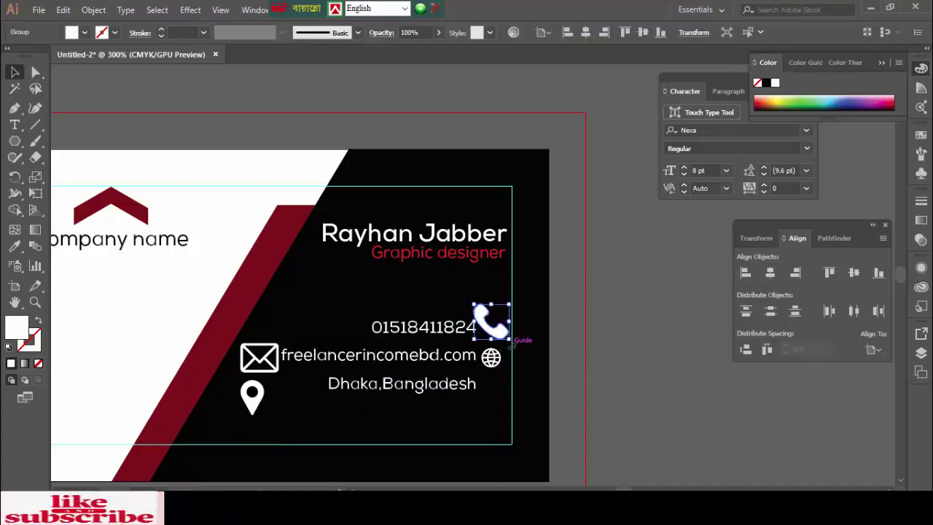
{"action": "left_click_drag", "start_coordinate": [508, 347], "coordinate": [435, 317]}
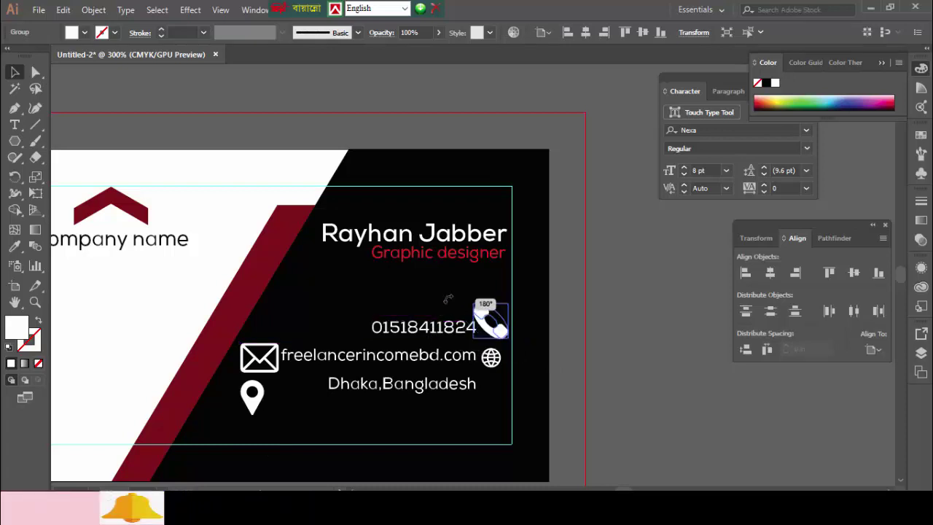
{"action": "left_click", "coordinate": [616, 341]}
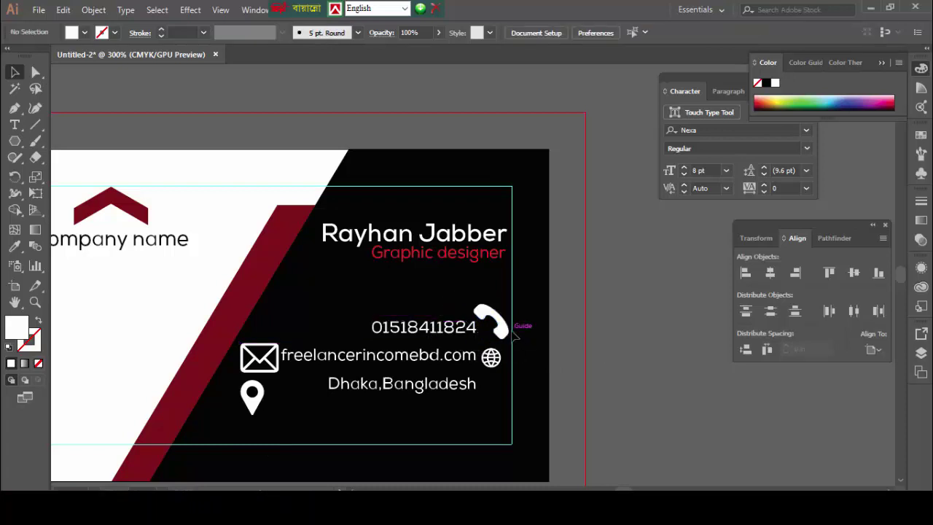
{"action": "left_click_drag", "start_coordinate": [500, 334], "coordinate": [506, 339]}
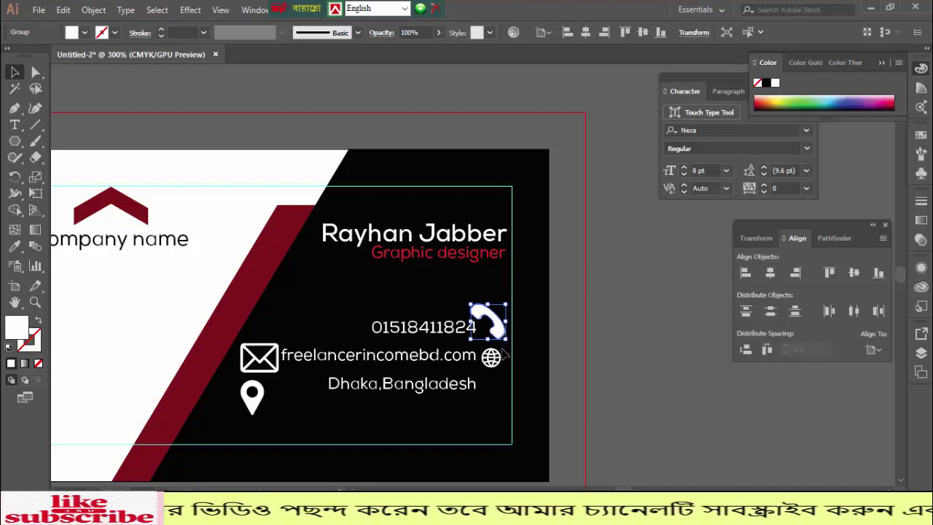
{"action": "left_click_drag", "start_coordinate": [509, 342], "coordinate": [510, 349]}
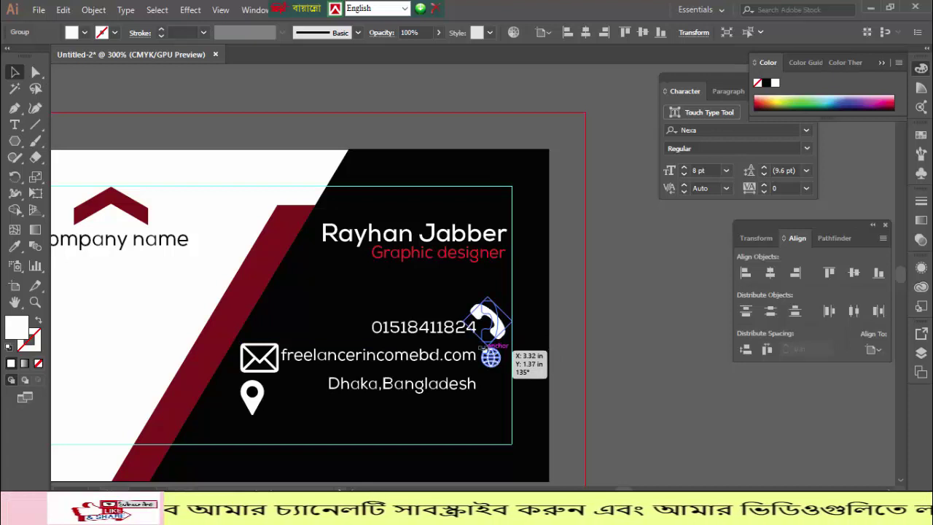
{"action": "mouse_move", "coordinate": [508, 344]}
{"action": "left_mouse_down"}
{"action": "mouse_move", "coordinate": [454, 348]}
{"action": "mouse_move", "coordinate": [476, 336]}
{"action": "left_mouse_up"}
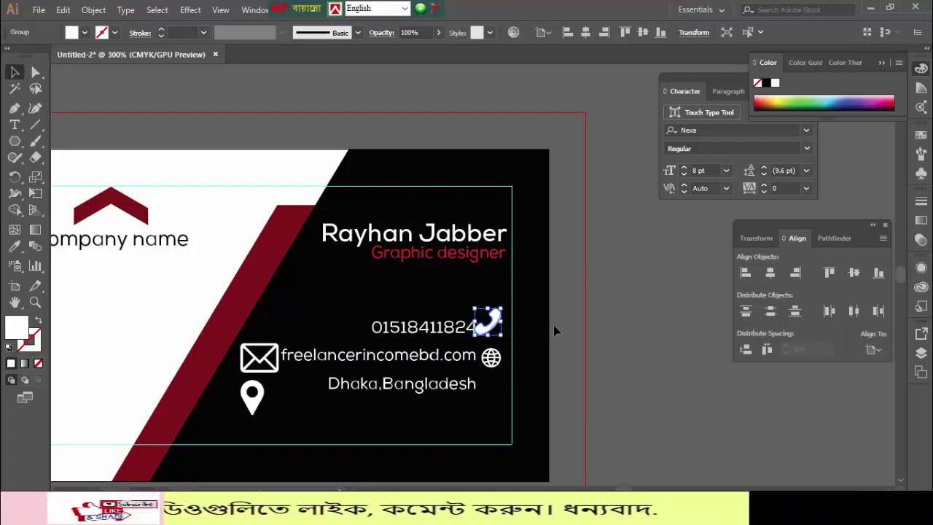
Nudge the phone icon into line and scale it to 0.18 in.
{"action": "key", "text": "Down"}
{"action": "key", "text": "Right"}
{"action": "key", "text": "Down"}
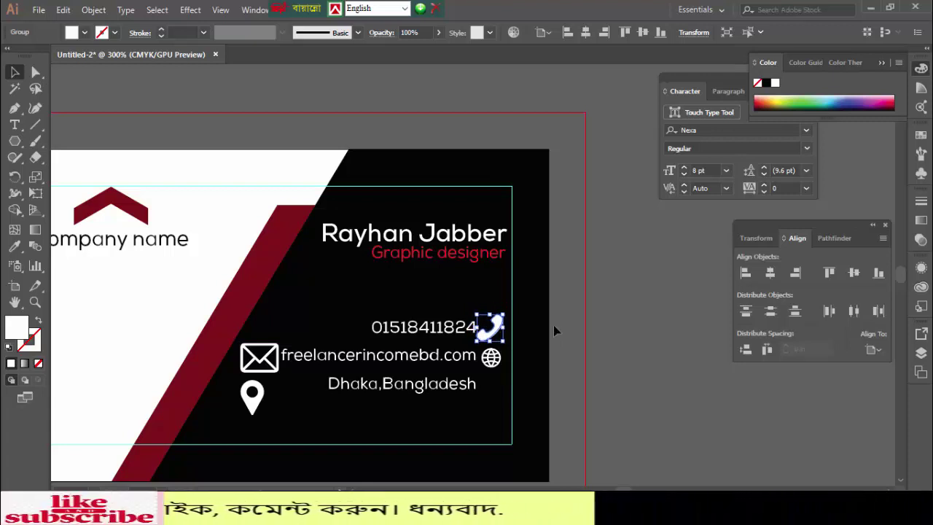
{"action": "key", "text": "Down"}
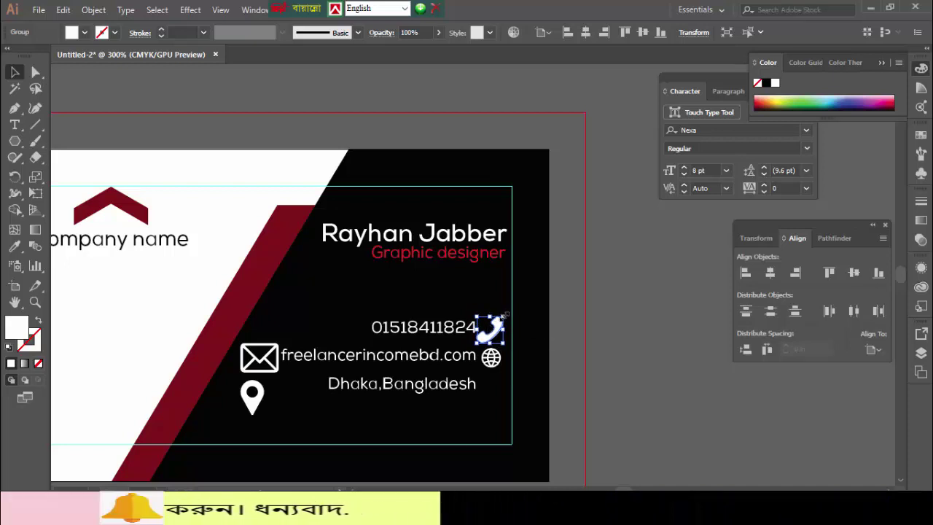
{"action": "left_click_drag", "start_coordinate": [504, 316], "coordinate": [502, 318]}
{"action": "left_click", "coordinate": [609, 322]}
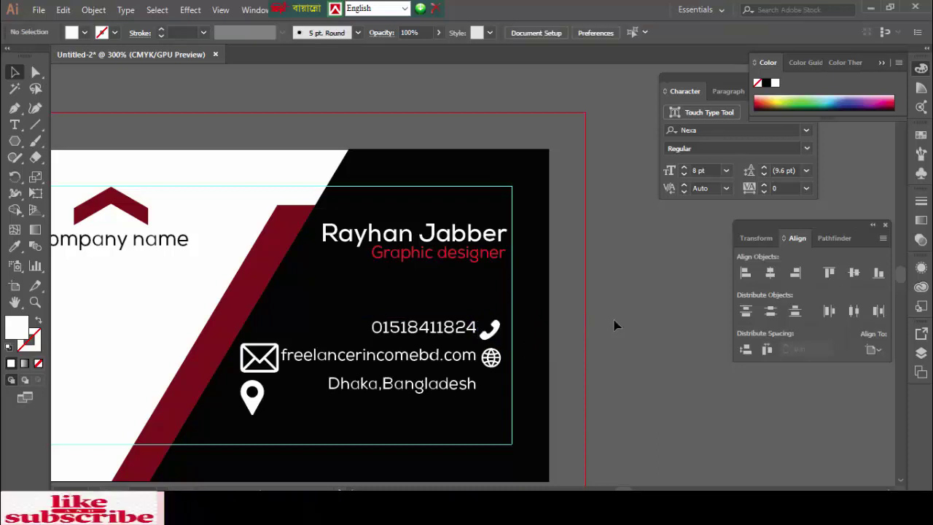
Place the scaled pin at the end of Dhaka,Bangladesh and move the envelope off the card.
{"action": "mouse_move", "coordinate": [252, 408]}
{"action": "left_mouse_down"}
{"action": "mouse_move", "coordinate": [488, 393]}
{"action": "mouse_move", "coordinate": [501, 410]}
{"action": "left_mouse_up"}
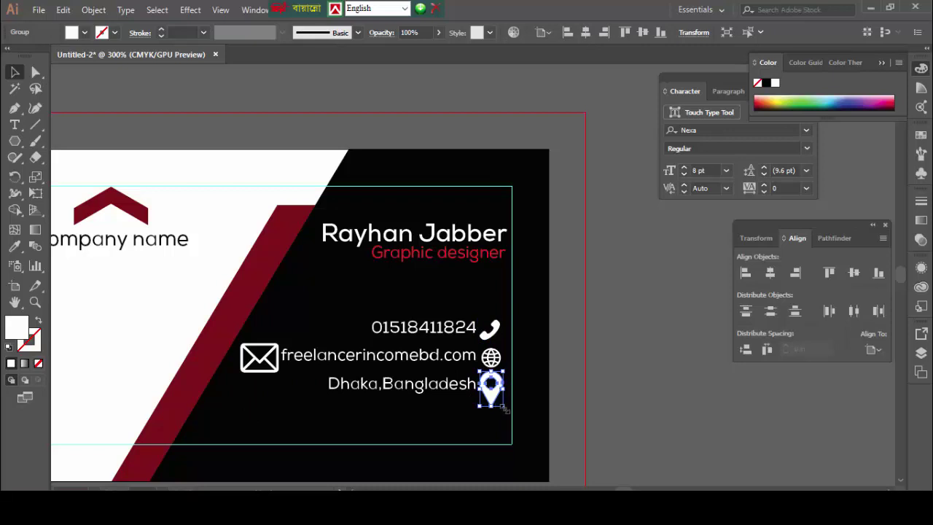
{"action": "left_click_drag", "start_coordinate": [506, 406], "coordinate": [502, 404]}
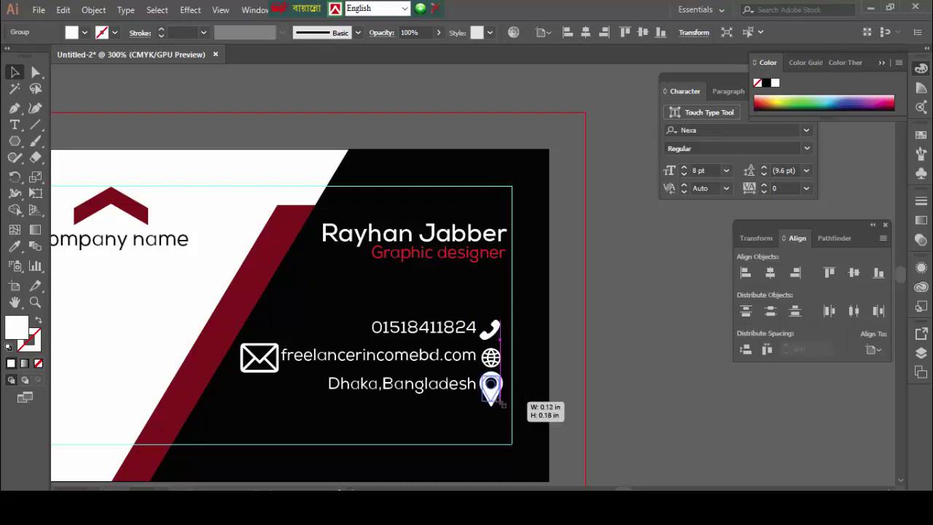
{"action": "left_click", "coordinate": [616, 366]}
{"action": "left_click_drag", "start_coordinate": [251, 368], "coordinate": [645, 389]}
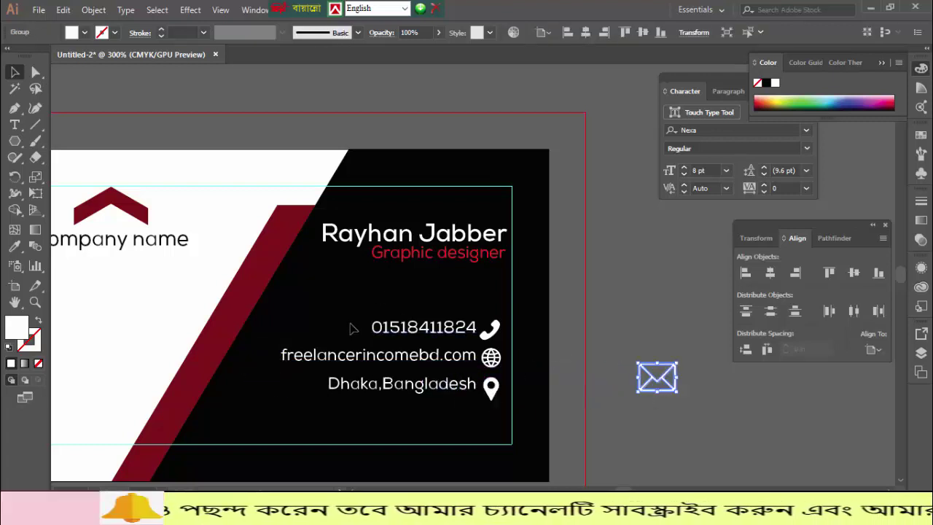
Zoom in on the icons, show rulers, and pull a vertical guide along them.
{"action": "key", "text": "ctrl+plus"}
{"action": "key", "text": "ctrl+plus"}
{"action": "key", "text": "ctrl+plus"}
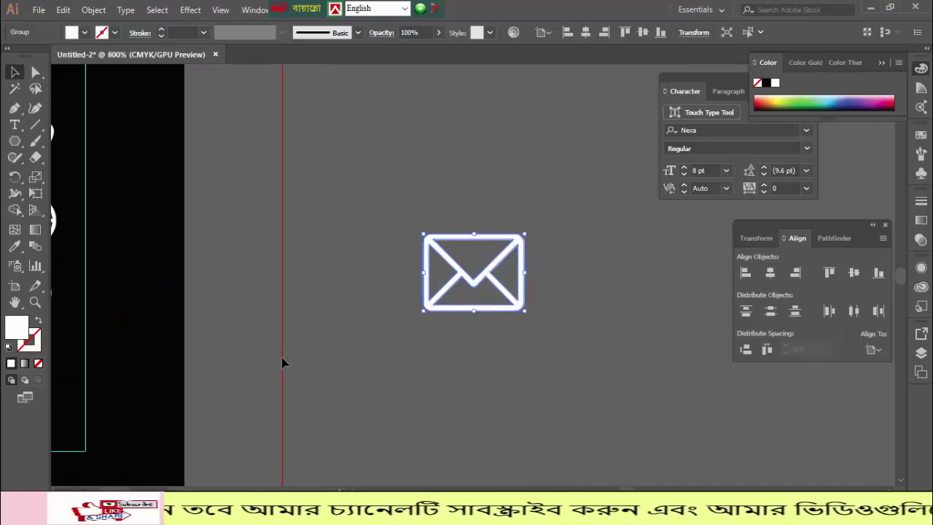
{"action": "left_click_drag", "start_coordinate": [365, 353], "coordinate": [559, 350]}
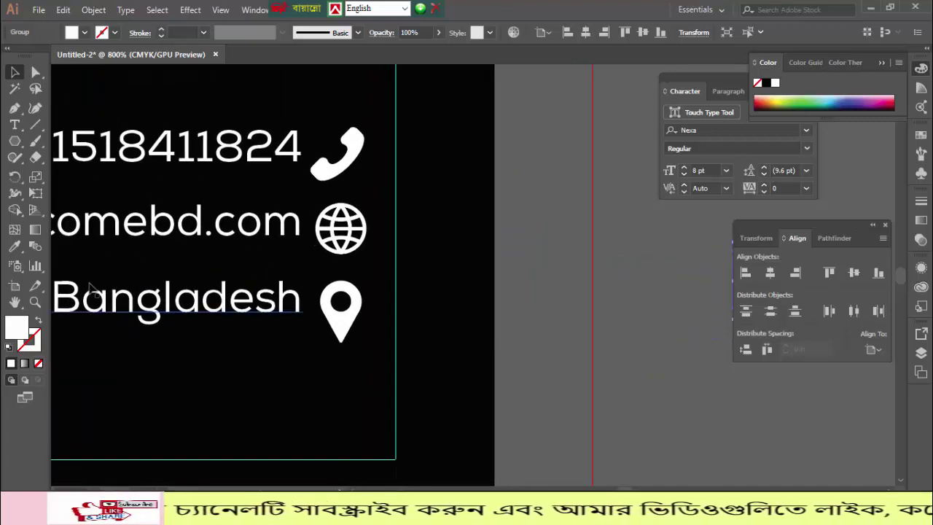
{"action": "key", "text": "ctrl+r"}
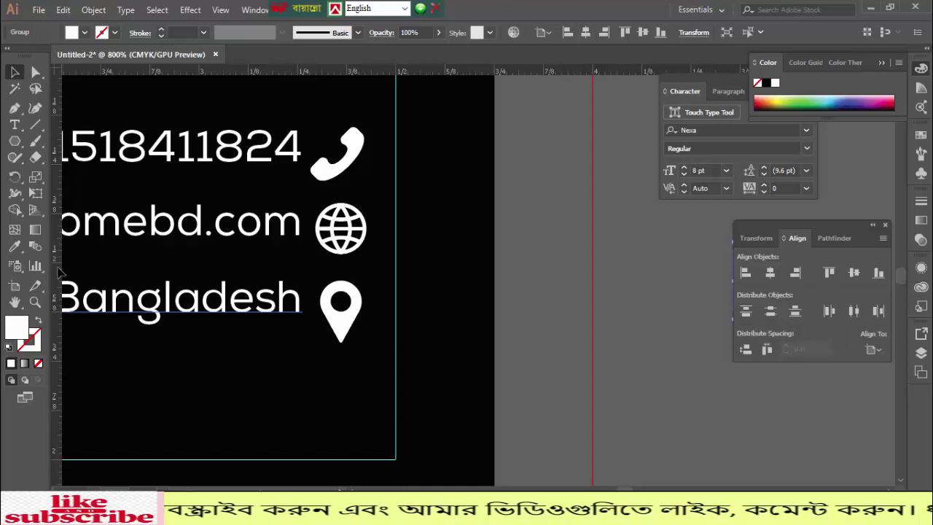
{"action": "left_click_drag", "start_coordinate": [59, 281], "coordinate": [314, 284]}
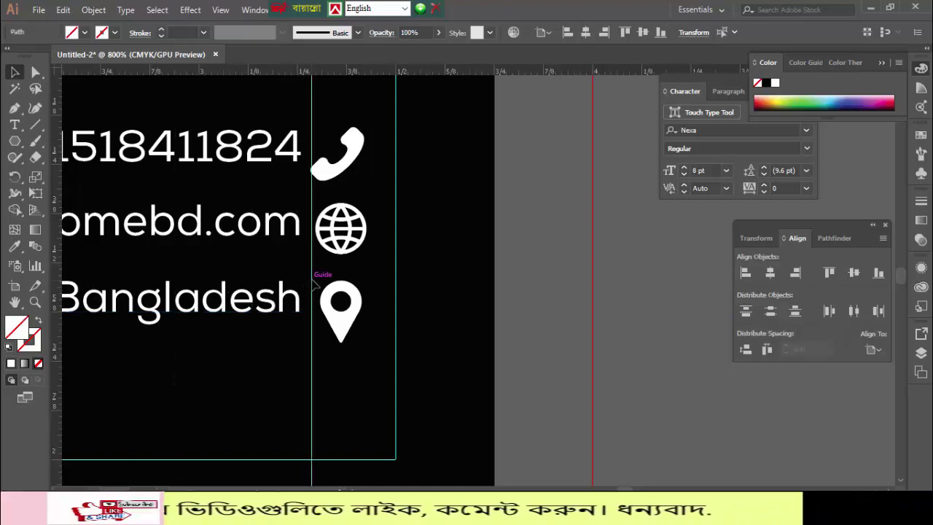
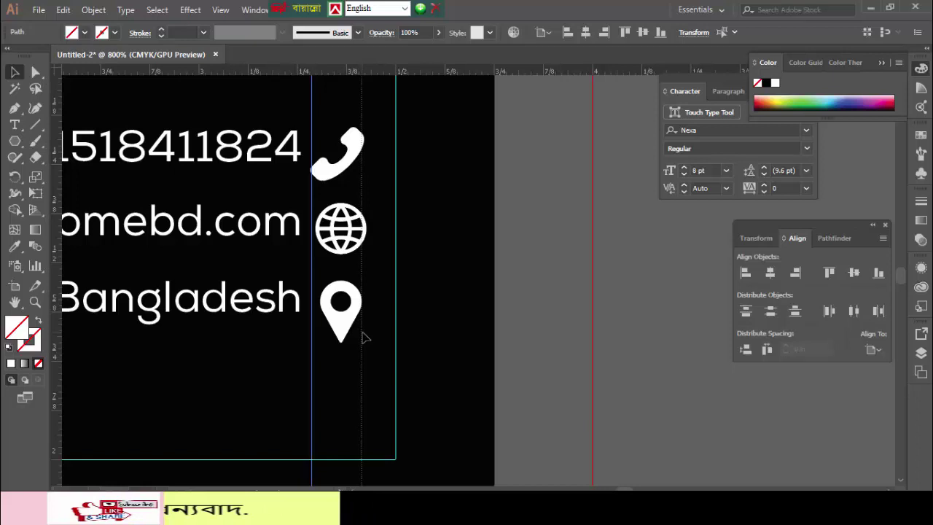
Set a guide at the icons' right edge and vertically centre the phone icon on the phone number.
{"action": "left_click_drag", "start_coordinate": [360, 334], "coordinate": [362, 332]}
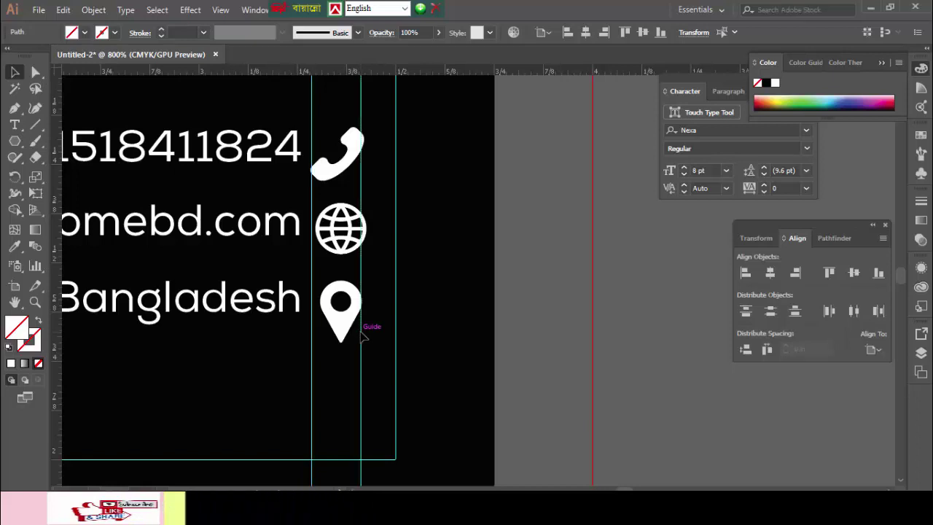
{"action": "left_click", "coordinate": [573, 295]}
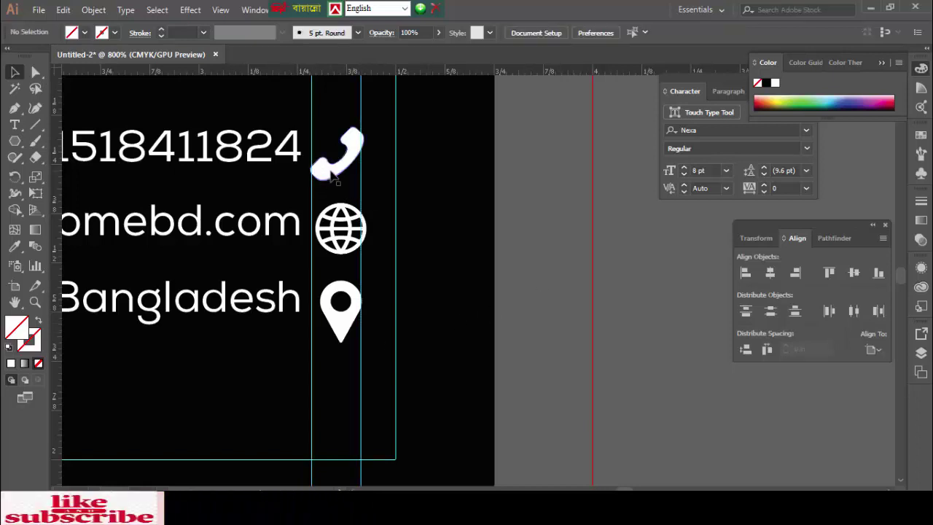
{"action": "left_click", "coordinate": [259, 149]}
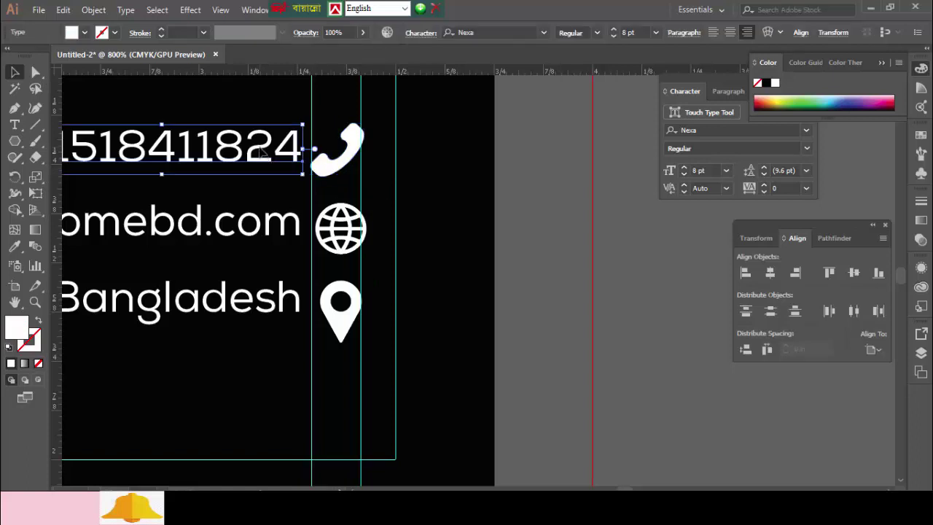
{"action": "left_click", "coordinate": [332, 161], "text": "shift"}
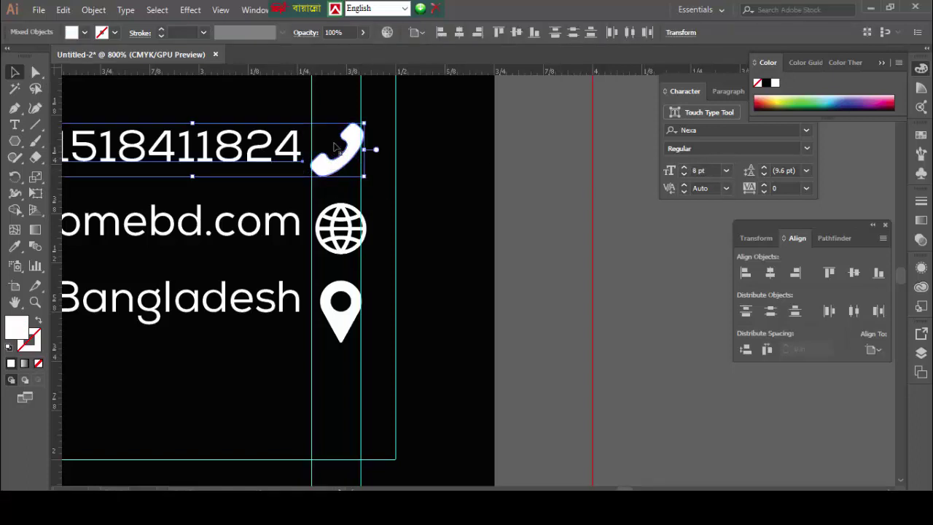
{"action": "left_click", "coordinate": [250, 164]}
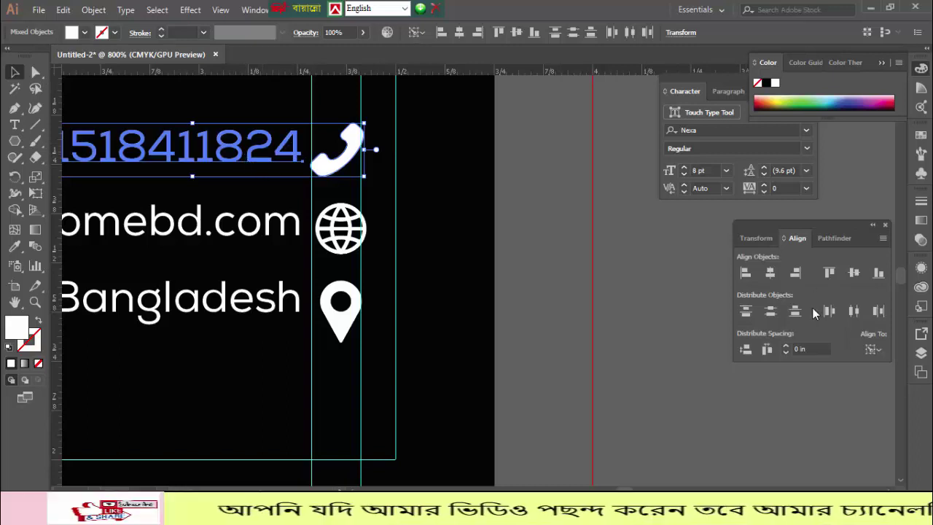
{"action": "left_click", "coordinate": [851, 275]}
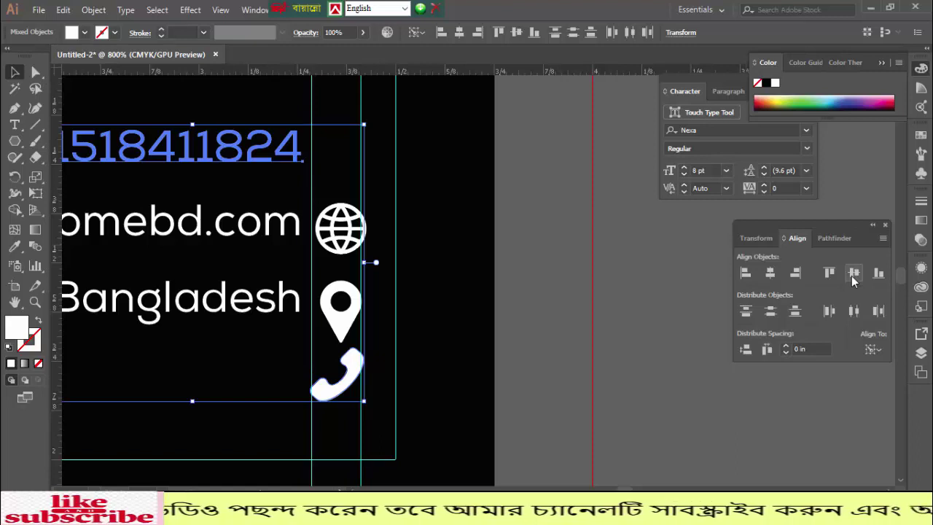
Move the phone icon back beside the number and shrink it to about 0.12 in square.
{"action": "left_click", "coordinate": [652, 358]}
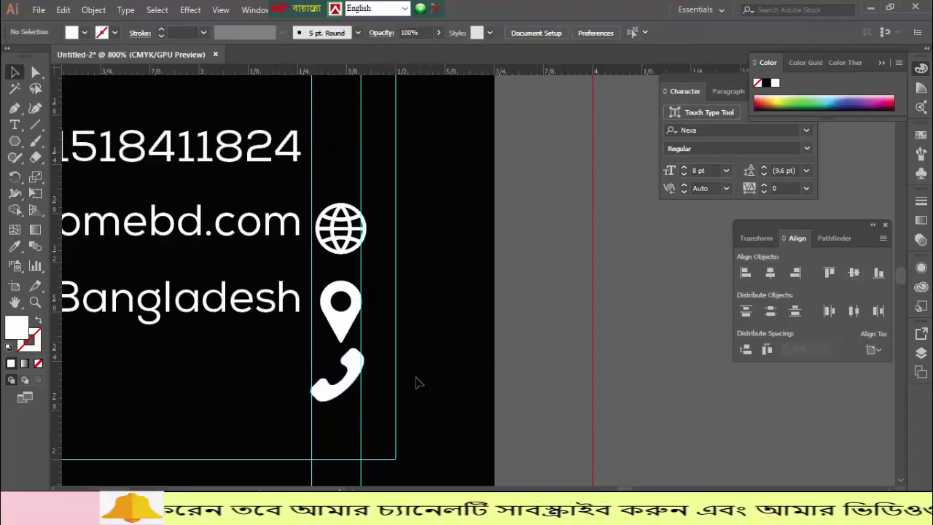
{"action": "mouse_move", "coordinate": [347, 390]}
{"action": "left_mouse_down"}
{"action": "mouse_move", "coordinate": [339, 158]}
{"action": "mouse_move", "coordinate": [340, 168]}
{"action": "left_mouse_up"}
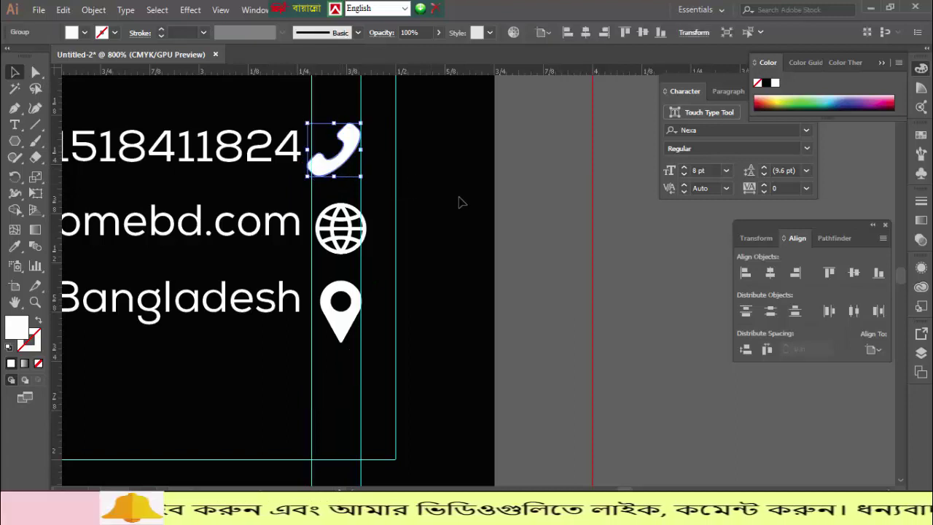
{"action": "left_click", "coordinate": [555, 240]}
{"action": "left_click", "coordinate": [349, 174]}
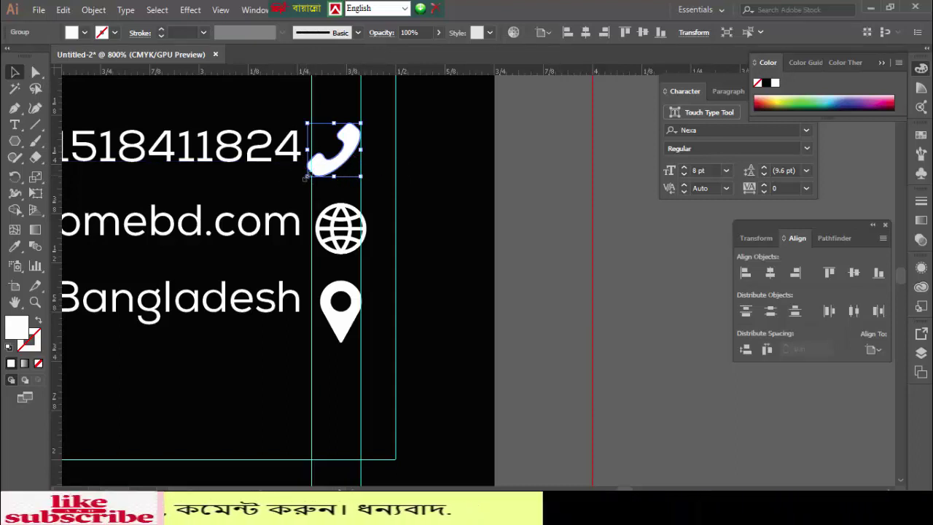
{"action": "left_click_drag", "start_coordinate": [306, 177], "coordinate": [314, 170]}
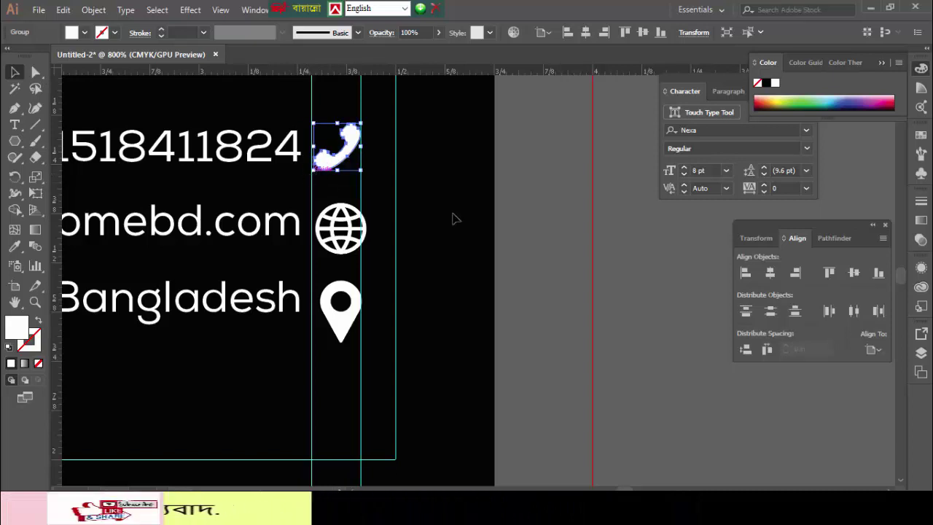
Shrink the globe icon slightly and nudge it down, left and up into the guide column.
{"action": "left_click", "coordinate": [525, 226]}
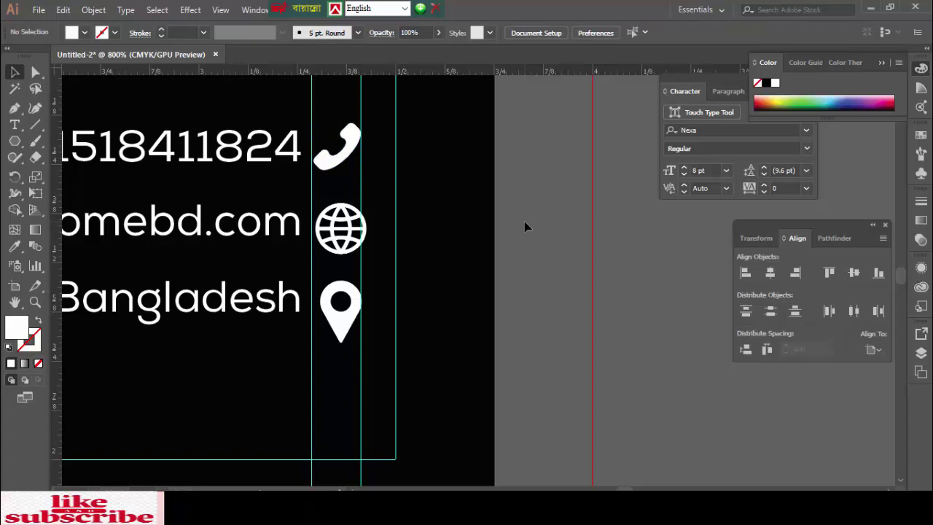
{"action": "left_click", "coordinate": [349, 233]}
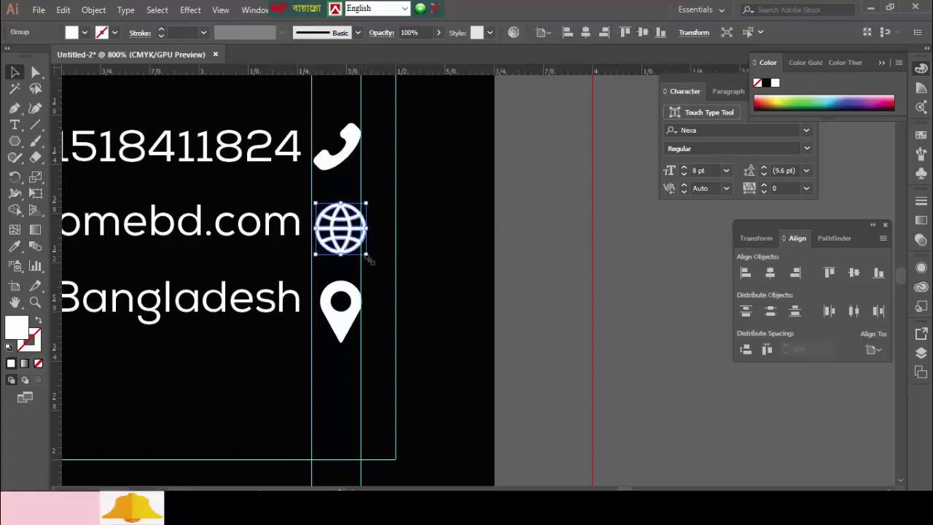
{"action": "left_click_drag", "start_coordinate": [368, 254], "coordinate": [368, 250]}
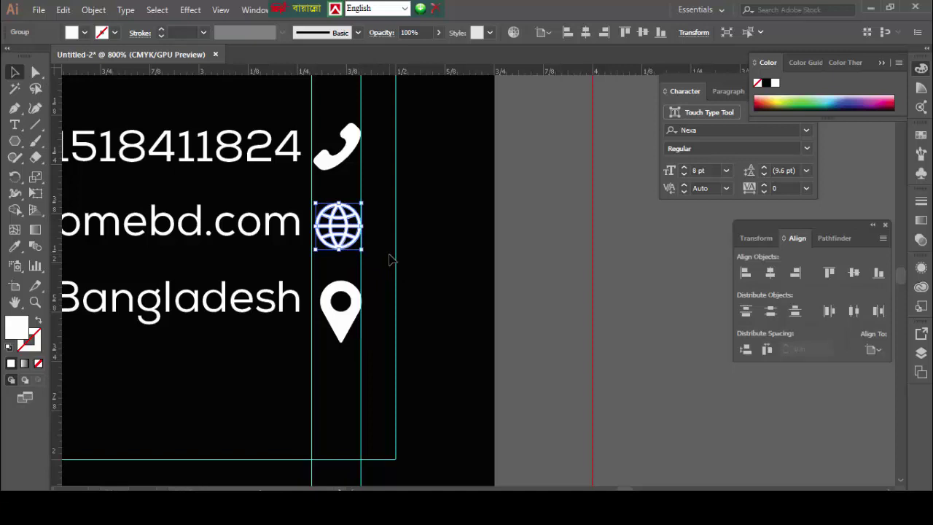
{"action": "key", "text": "Down"}
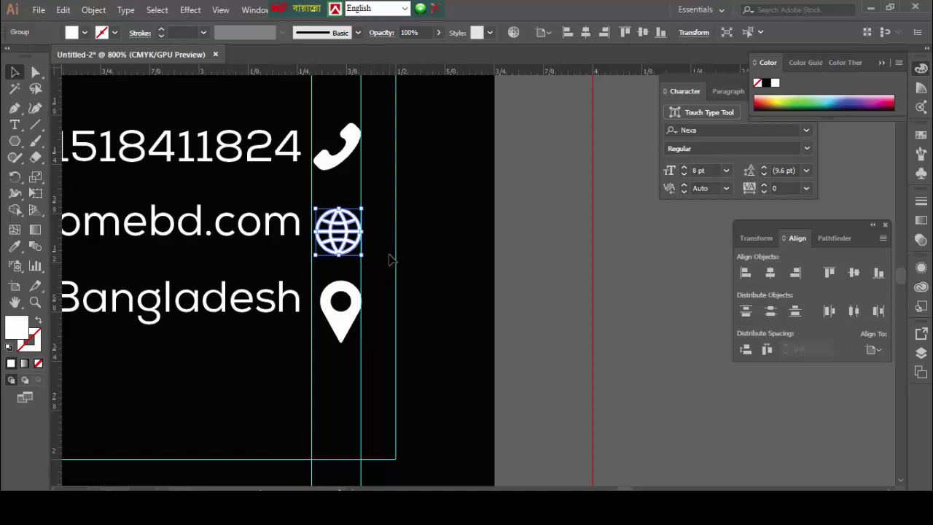
{"action": "key", "text": "Left"}
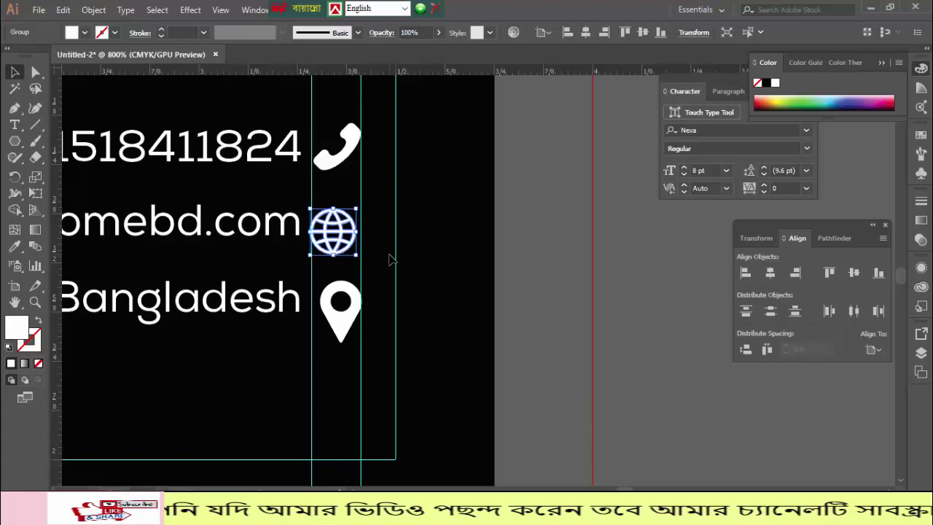
{"action": "key", "text": "Up"}
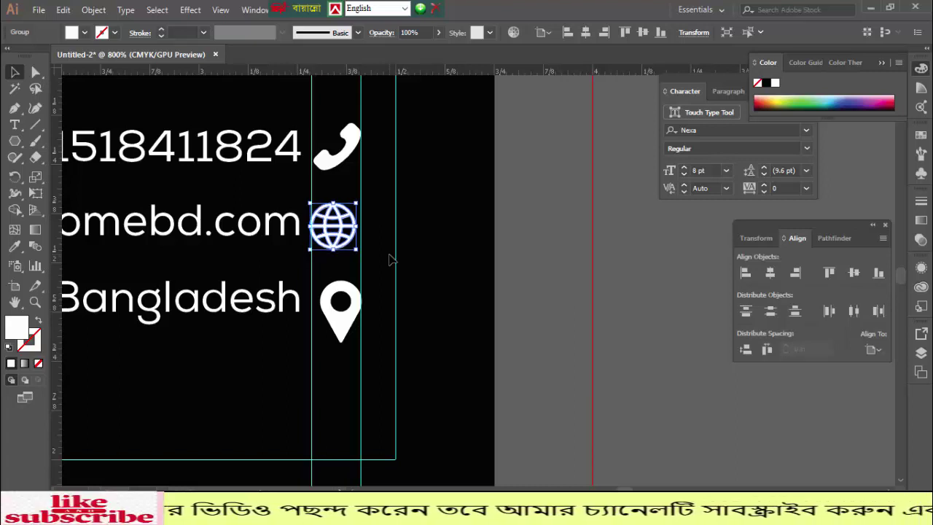
Nudge the globe icon one step right and drag the location pin into the icon column.
{"action": "left_click", "coordinate": [460, 268]}
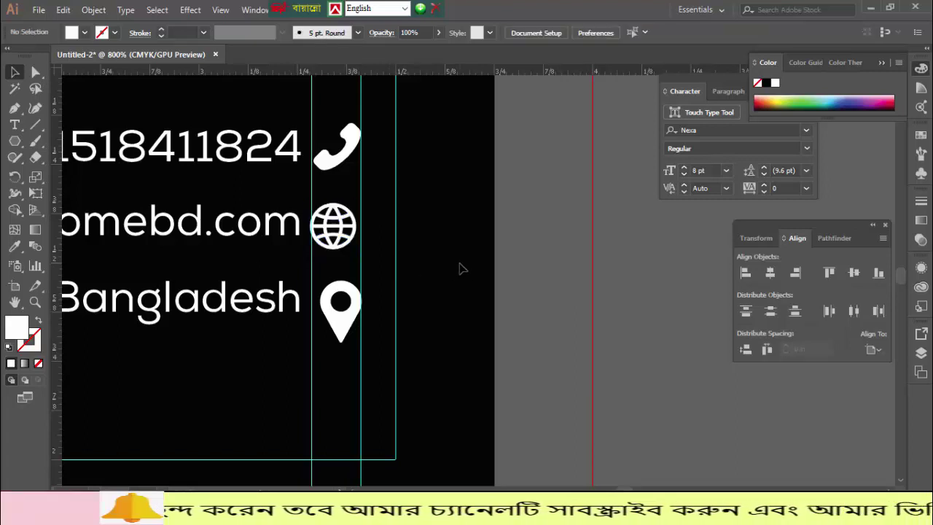
{"action": "left_click", "coordinate": [355, 231]}
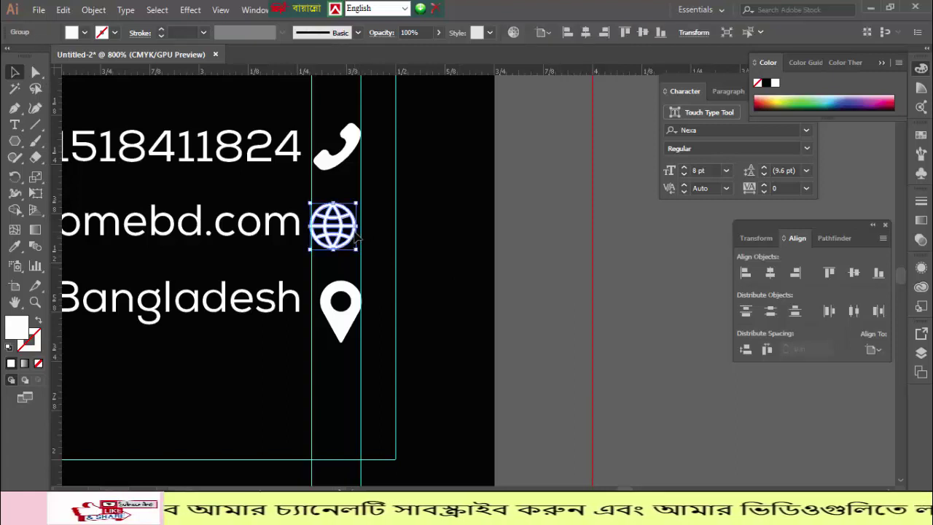
{"action": "key", "text": "Right"}
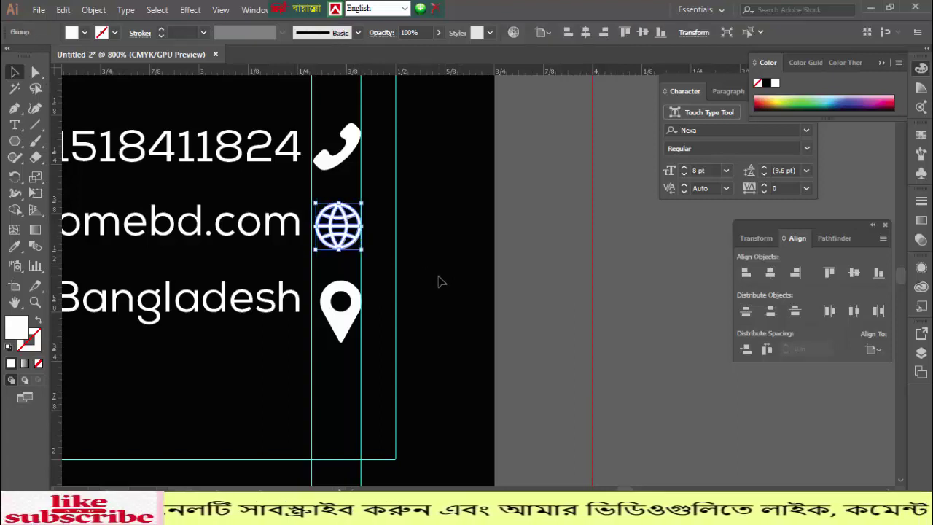
{"action": "left_click", "coordinate": [440, 282]}
{"action": "left_click_drag", "start_coordinate": [339, 310], "coordinate": [340, 314]}
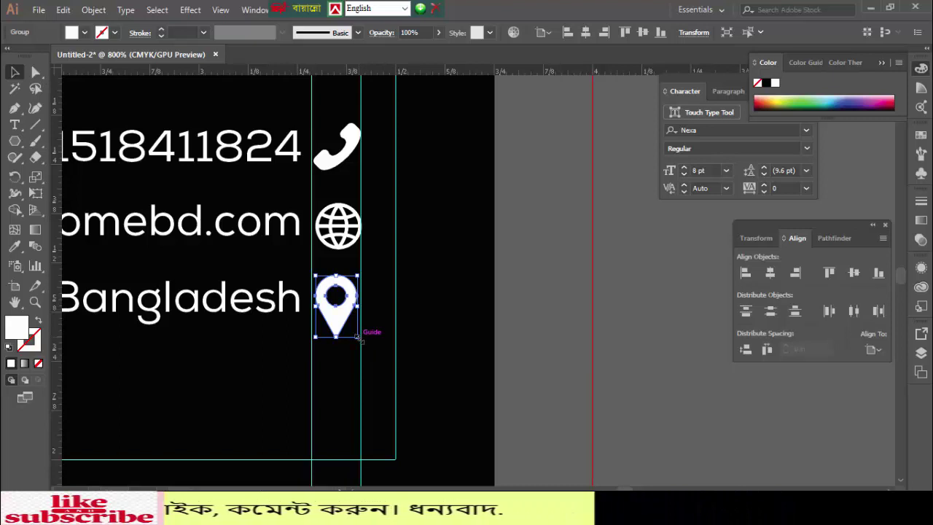
Shrink the location pin slightly, delete the vertical guides beside the icons, and zoom out to the card.
{"action": "left_click_drag", "start_coordinate": [358, 336], "coordinate": [354, 333]}
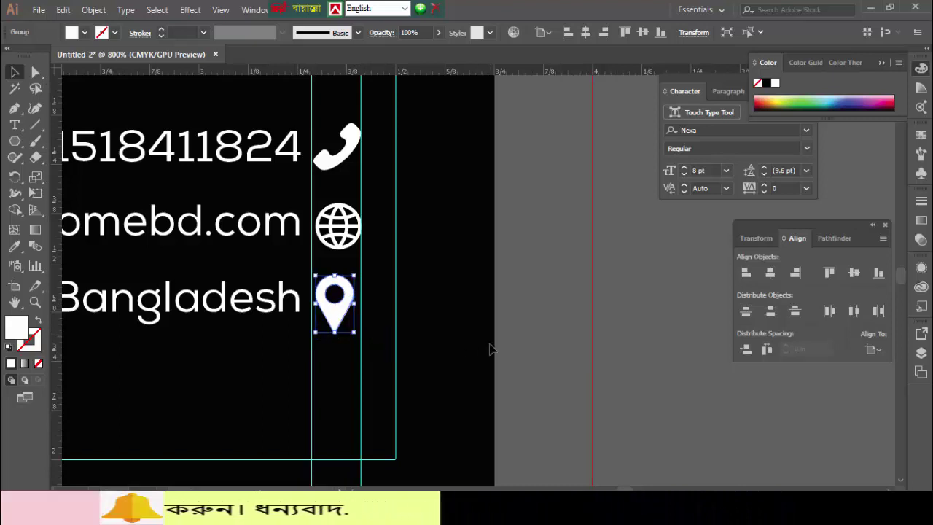
{"action": "left_click", "coordinate": [579, 305]}
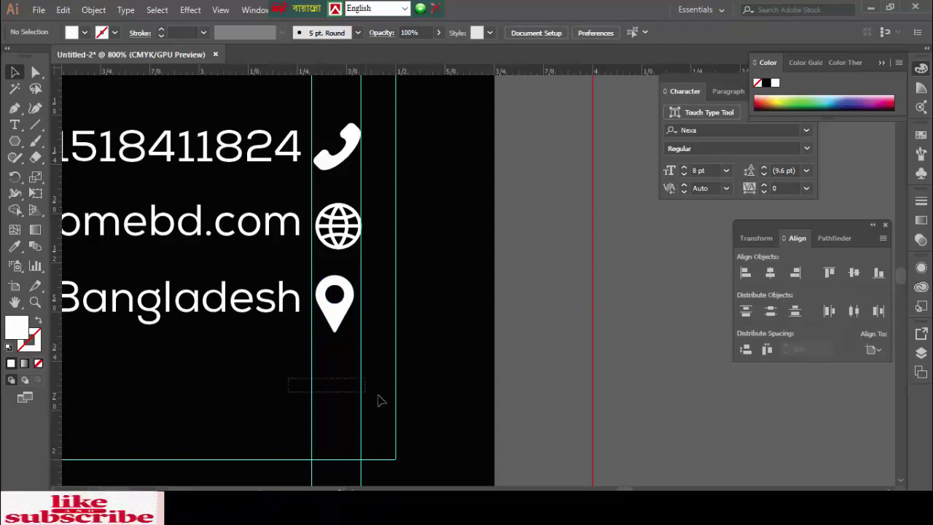
{"action": "left_click_drag", "start_coordinate": [289, 384], "coordinate": [389, 399]}
{"action": "key", "text": "Delete"}
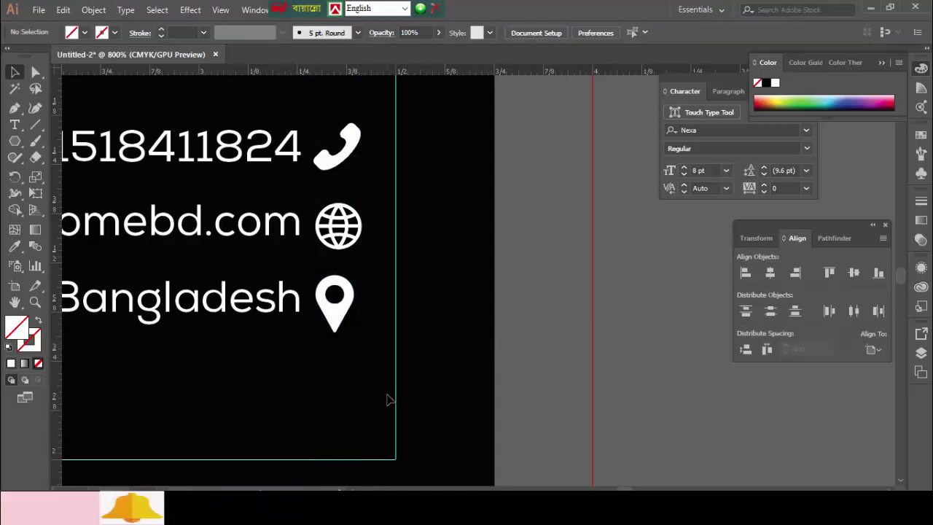
{"action": "key", "text": "ctrl+minus"}
{"action": "key", "text": "ctrl+minus"}
{"action": "key", "text": "ctrl+minus"}
{"action": "key", "text": "ctrl+minus"}
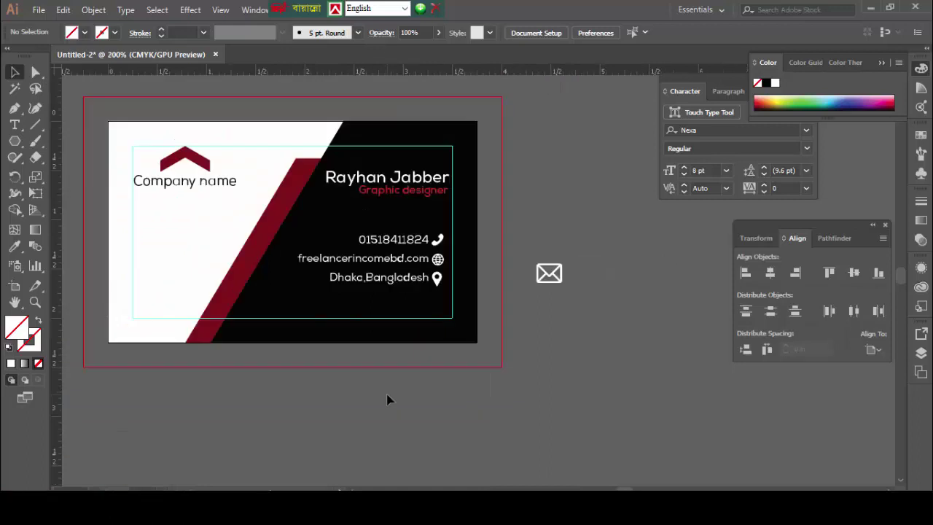
Shrink the three contact icons together, then lower the pin, globe and phone to level with their lines.
{"action": "key", "text": "ctrl+plus"}
{"action": "key", "text": "ctrl+plus"}
{"action": "key", "text": "ctrl+plus"}
{"action": "key", "text": "ctrl+plus"}
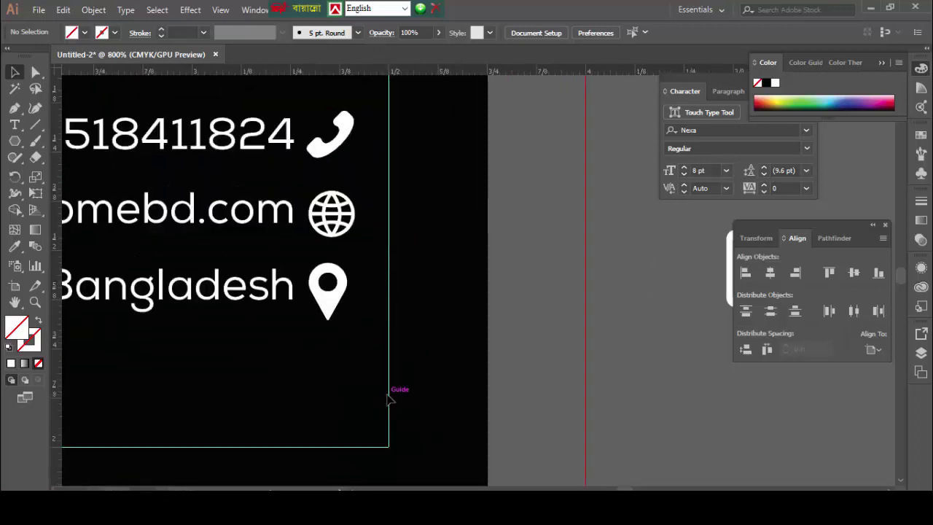
{"action": "scroll", "coordinate": [389, 397], "scroll_direction": "up", "scroll_amount": 3}
{"action": "mouse_move", "coordinate": [308, 167]}
{"action": "left_mouse_down"}
{"action": "mouse_move", "coordinate": [355, 406]}
{"action": "mouse_move", "coordinate": [347, 379]}
{"action": "mouse_move", "coordinate": [350, 397]}
{"action": "left_mouse_up"}
{"action": "left_click", "coordinate": [336, 367]}
{"action": "left_click_drag", "start_coordinate": [326, 342], "coordinate": [326, 370]}
{"action": "left_click_drag", "start_coordinate": [329, 271], "coordinate": [330, 285]}
{"action": "left_click_drag", "start_coordinate": [333, 207], "coordinate": [332, 211]}
{"action": "left_click", "coordinate": [530, 323]}
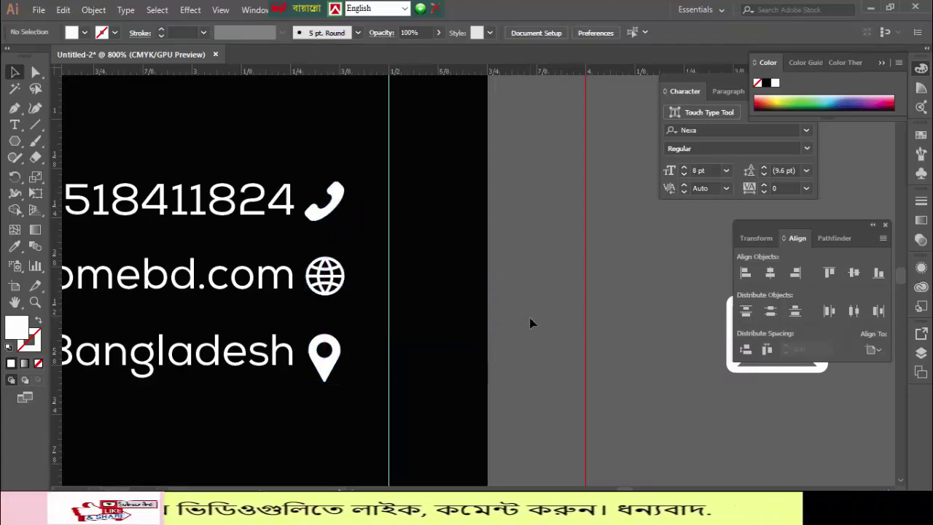
{"action": "key", "text": "ctrl+minus"}
{"action": "key", "text": "ctrl+minus"}
{"action": "key", "text": "ctrl+minus"}
{"action": "key", "text": "ctrl+minus"}
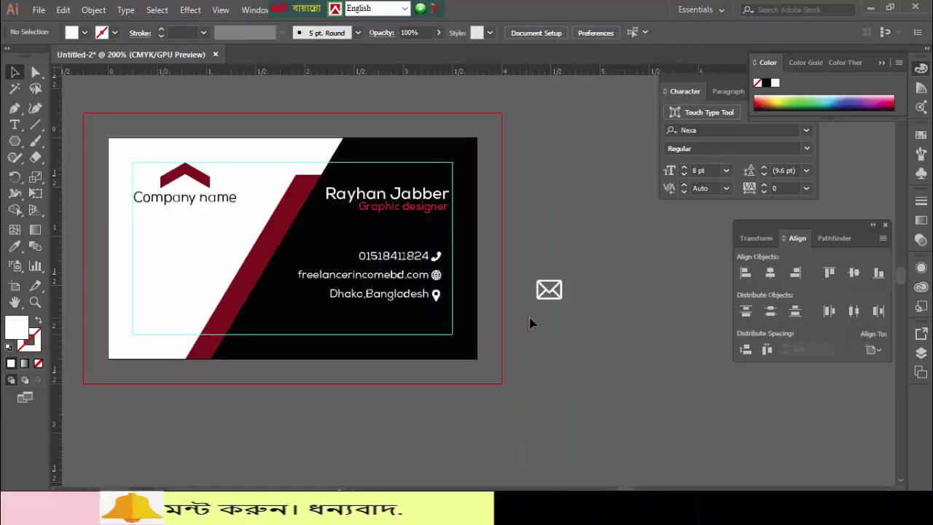
Nudge the contact icon group right with the arrow keys to widen the gap after the text.
{"action": "key", "text": "ctrl+plus"}
{"action": "key", "text": "ctrl+plus"}
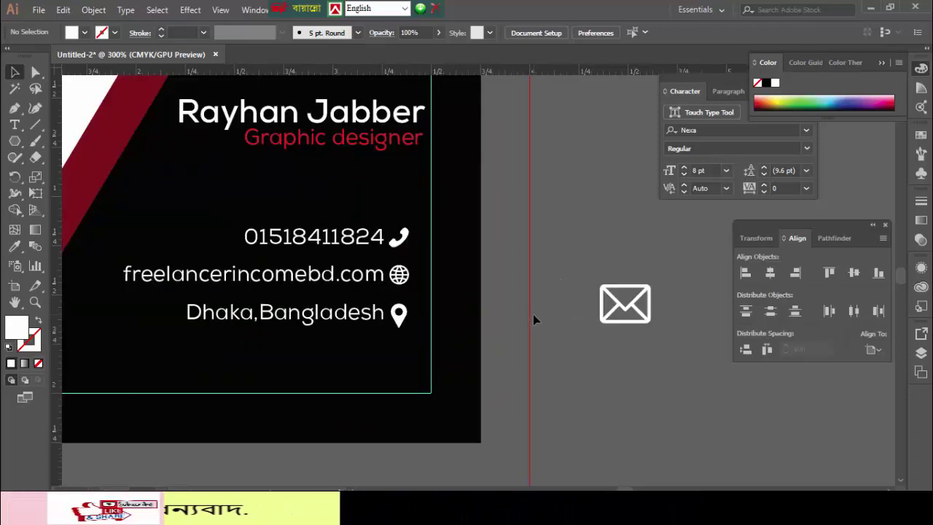
{"action": "key", "text": "ctrl+plus"}
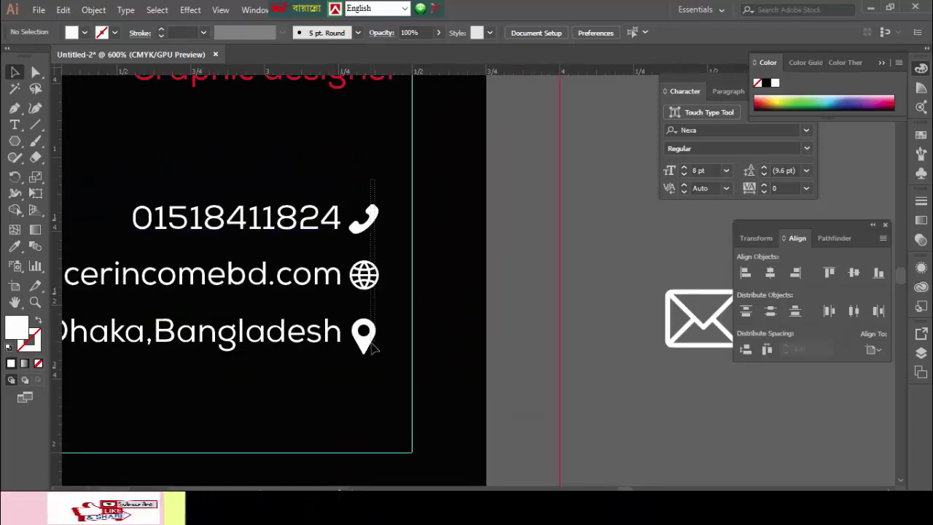
{"action": "left_click", "coordinate": [363, 351]}
{"action": "key", "text": "shift+Right"}
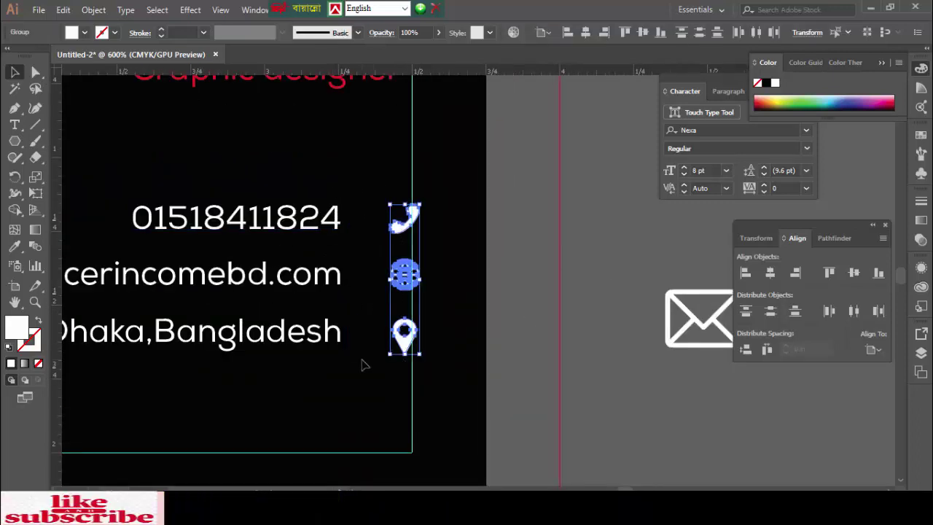
{"action": "key", "text": "Left"}
{"action": "key", "text": "Left"}
{"action": "key", "text": "Left"}
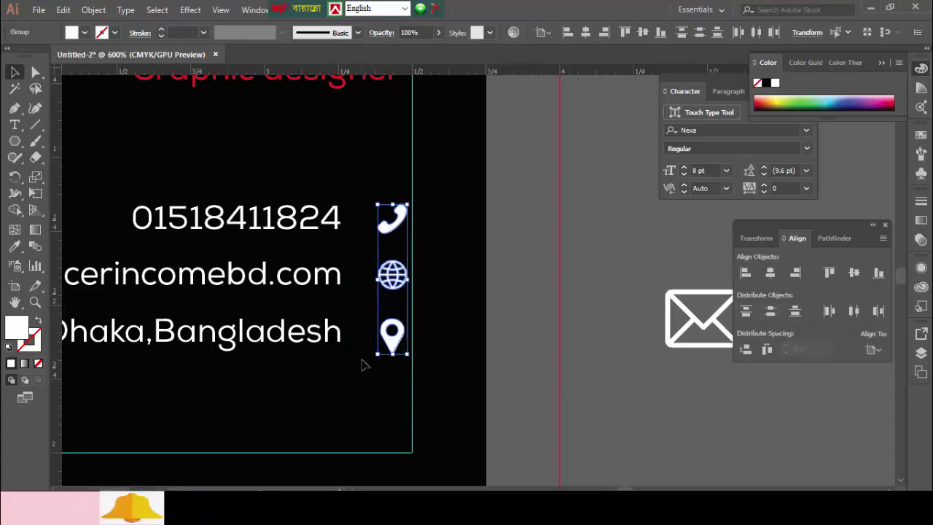
{"action": "key", "text": "Right"}
{"action": "left_click", "coordinate": [605, 264]}
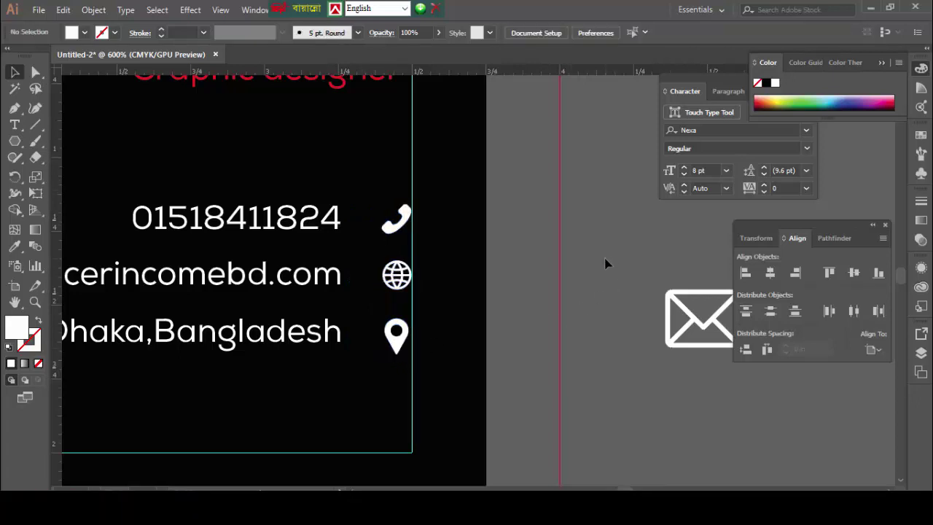
{"action": "key", "text": "ctrl+minus"}
{"action": "key", "text": "ctrl+minus"}
{"action": "key", "text": "ctrl+minus"}
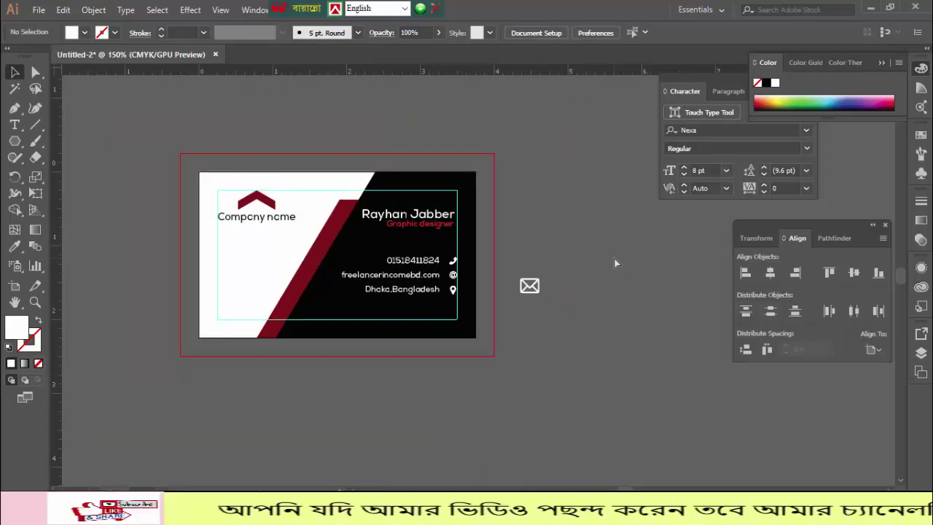
{"action": "key", "text": "ctrl+plus"}
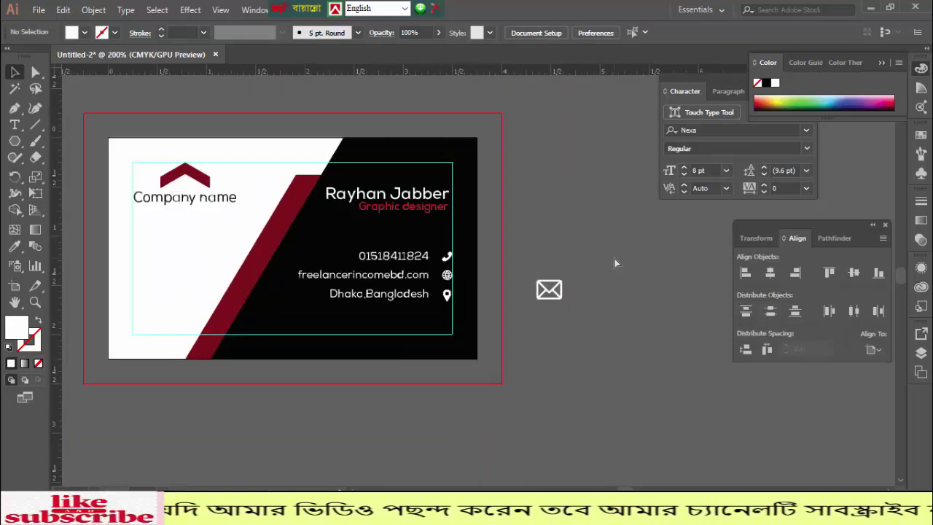
{"action": "key", "text": "ctrl+plus"}
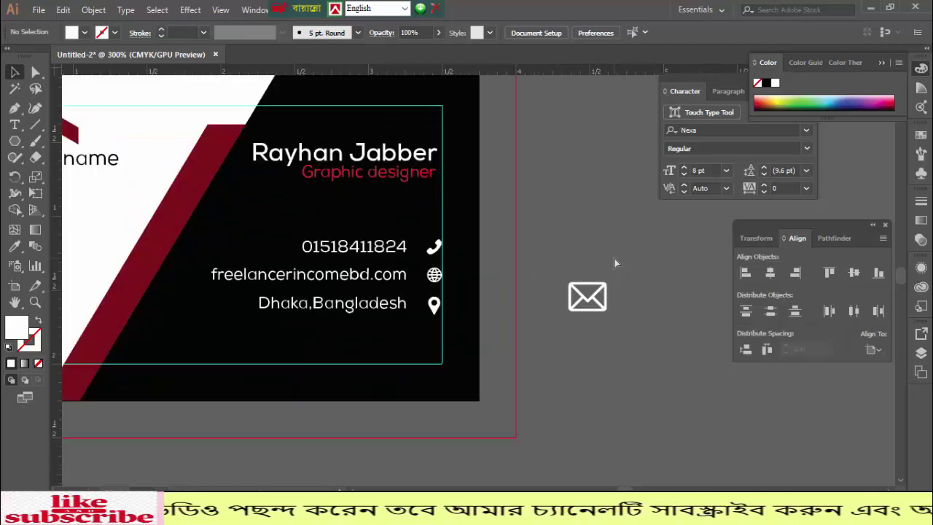
{"action": "scroll", "coordinate": [524, 260], "scroll_direction": "up", "scroll_amount": 1}
{"action": "scroll", "coordinate": [524, 260], "scroll_direction": "up", "scroll_amount": 1}
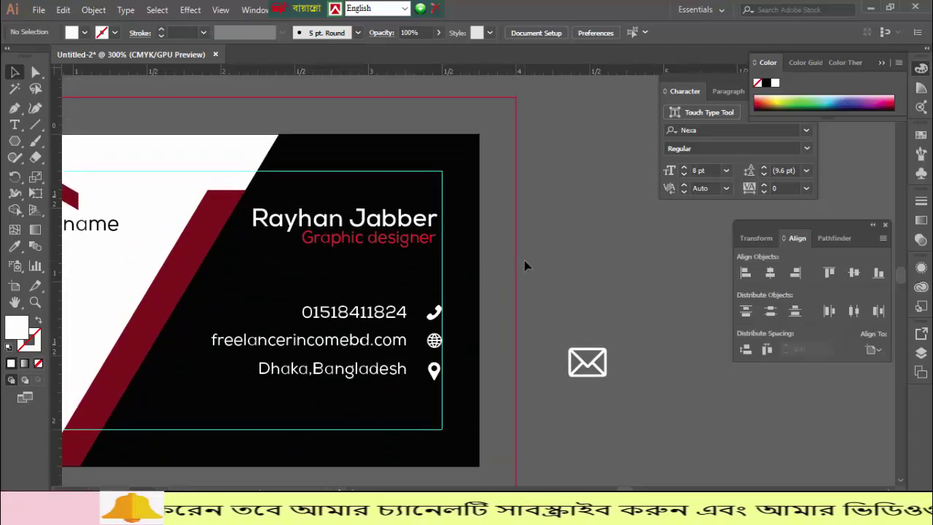
{"action": "key", "text": "ctrl+plus"}
{"action": "scroll", "coordinate": [502, 274], "scroll_direction": "down", "scroll_amount": 2}
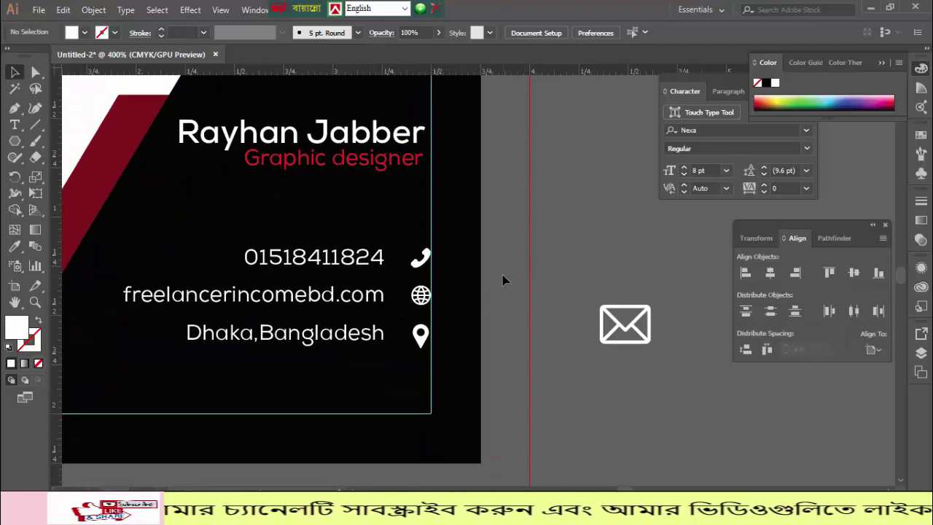
{"action": "left_click_drag", "start_coordinate": [502, 274], "coordinate": [531, 279]}
Draw a white rectangle bar across the phone-number line.
{"action": "left_click", "coordinate": [18, 144]}
{"action": "left_click", "coordinate": [80, 139]}
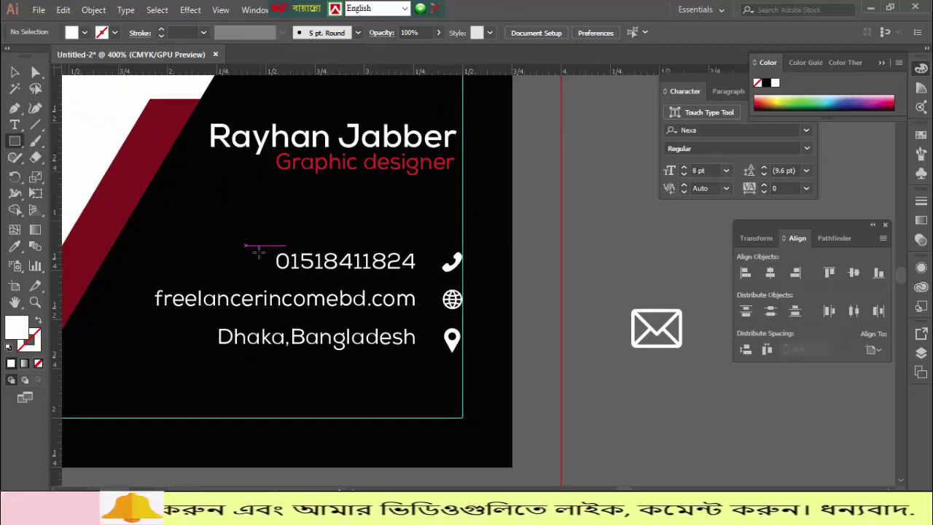
{"action": "left_click_drag", "start_coordinate": [273, 256], "coordinate": [518, 268]}
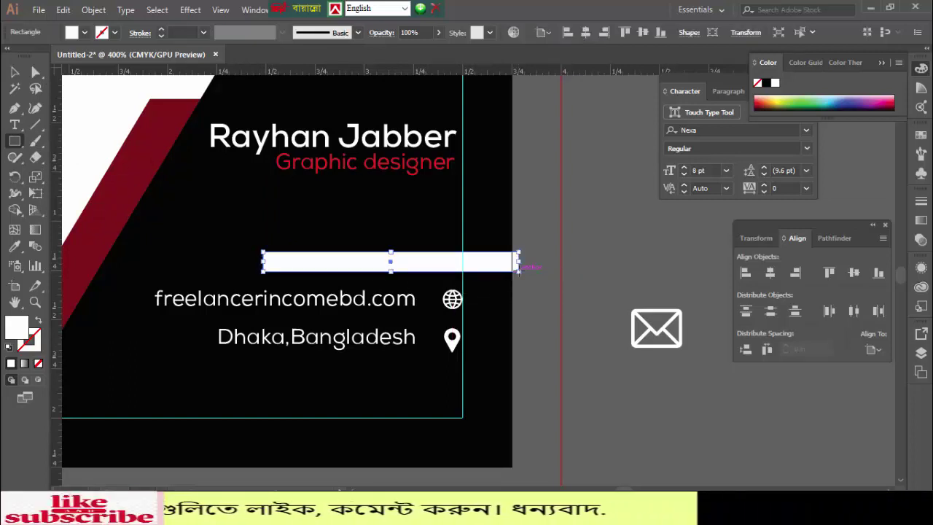
{"action": "left_click", "coordinate": [14, 73]}
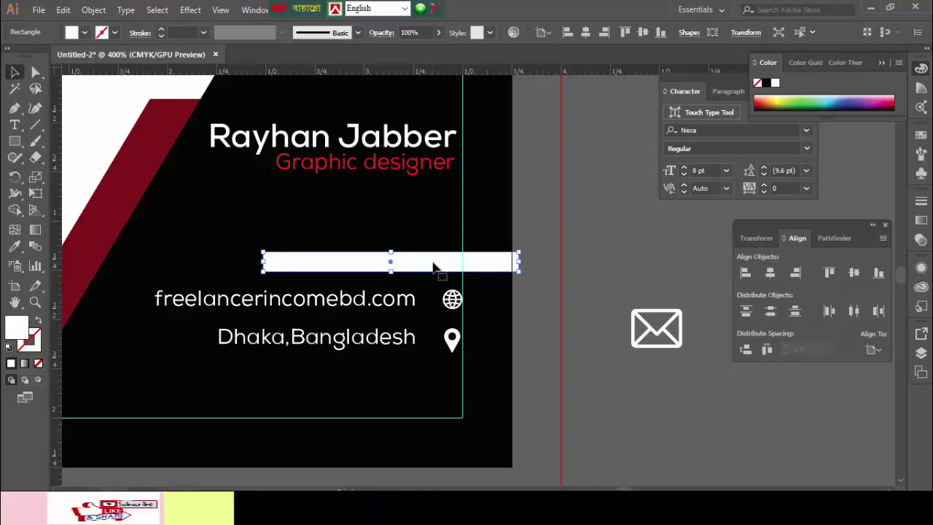
Duplicate the white bar down over the website line and repeat with Ctrl+D for the address line.
{"action": "left_click_drag", "start_coordinate": [433, 267], "coordinate": [437, 305]}
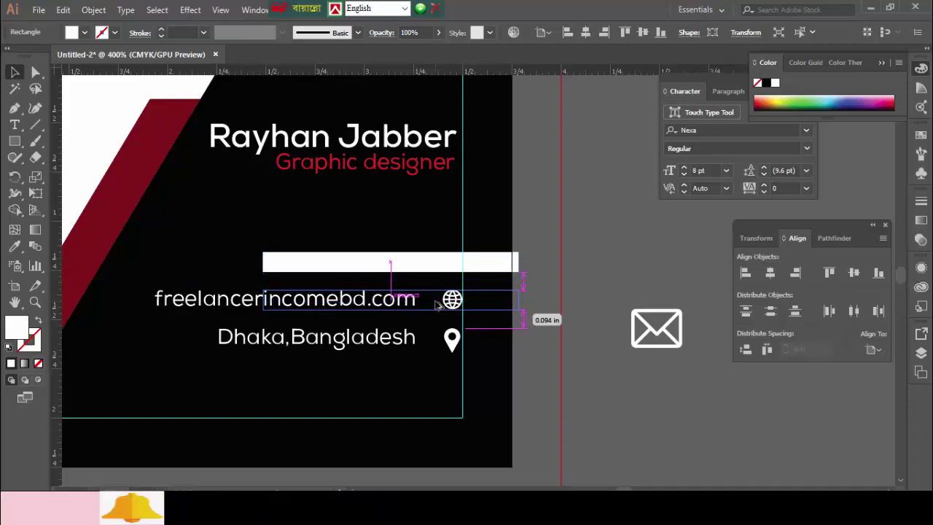
{"action": "left_click_drag", "start_coordinate": [435, 305], "coordinate": [436, 306]}
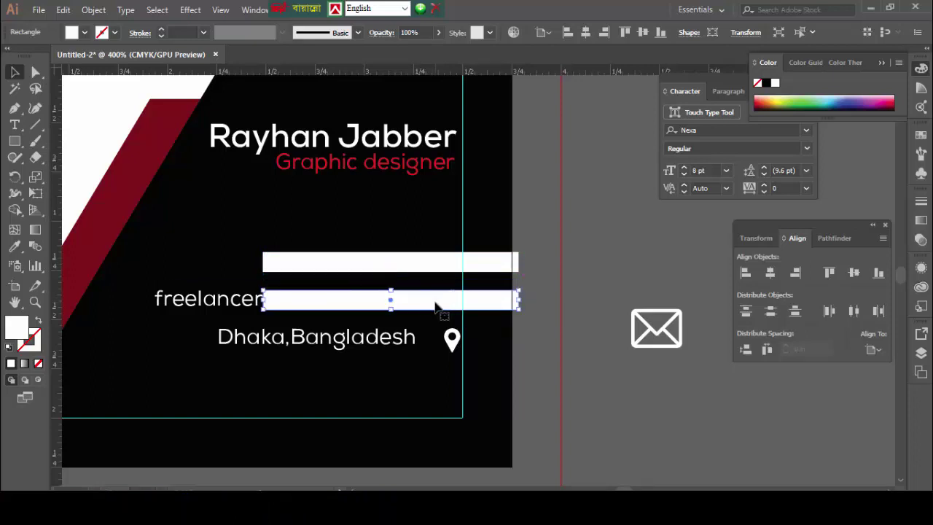
{"action": "key", "text": "ctrl+d"}
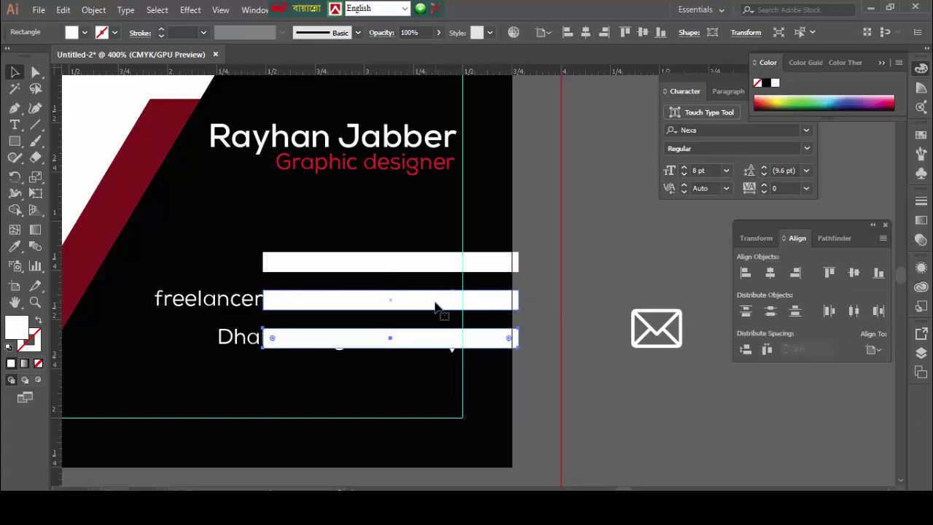
{"action": "key", "text": "Down"}
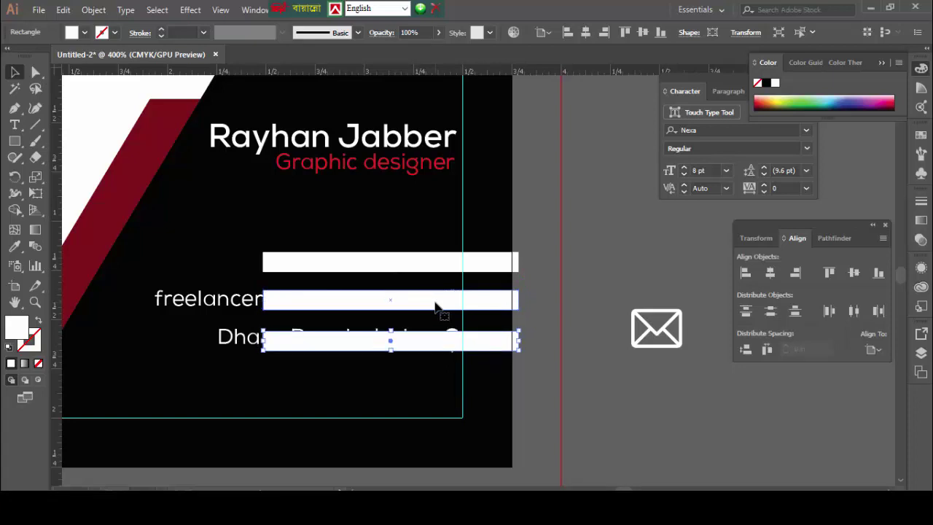
{"action": "key", "text": "Up"}
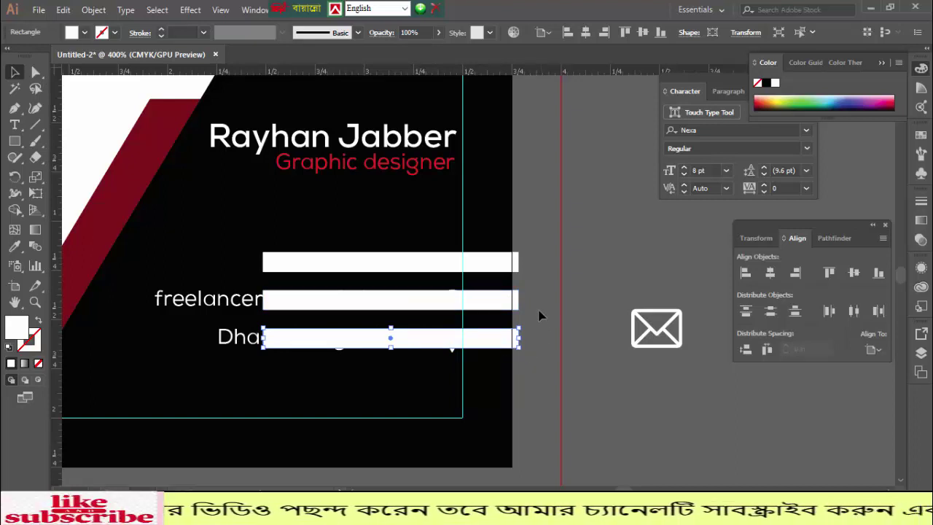
Enlarge the three white bars together and raise the bottom bar slightly.
{"action": "left_click", "coordinate": [541, 241]}
{"action": "left_click_drag", "start_coordinate": [513, 369], "coordinate": [503, 259]}
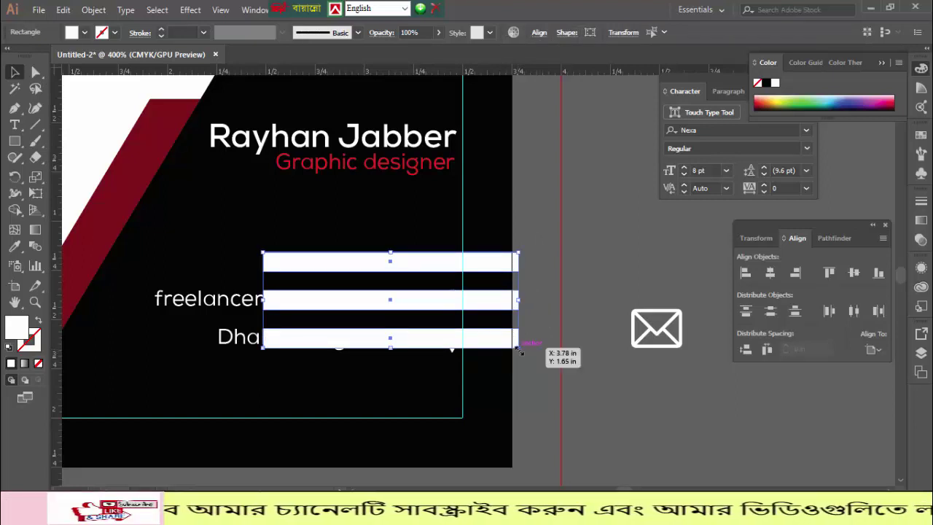
{"action": "left_click_drag", "start_coordinate": [518, 349], "coordinate": [531, 361]}
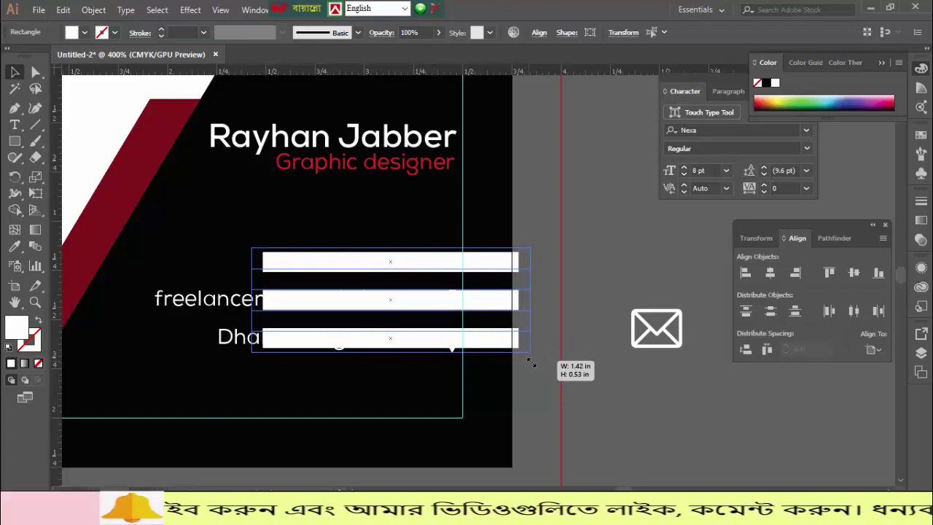
{"action": "left_click", "coordinate": [519, 360]}
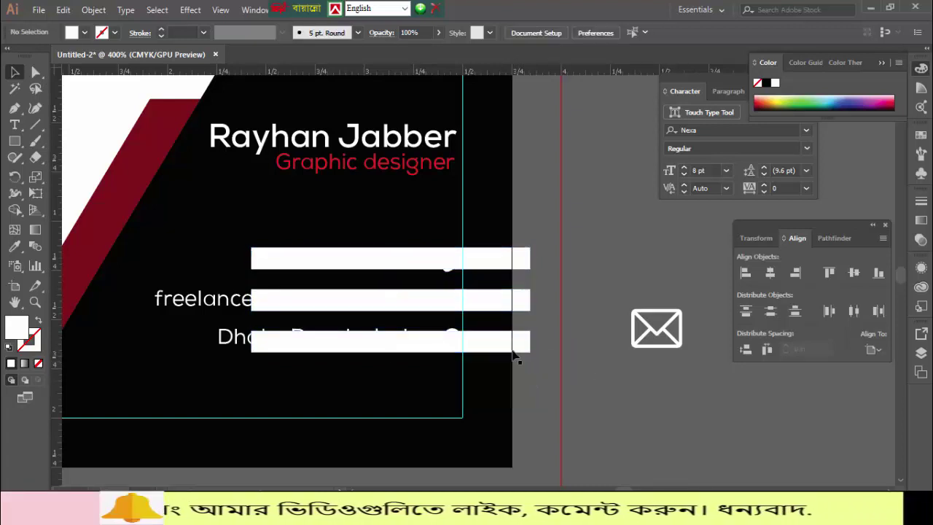
{"action": "left_click_drag", "start_coordinate": [510, 349], "coordinate": [511, 346]}
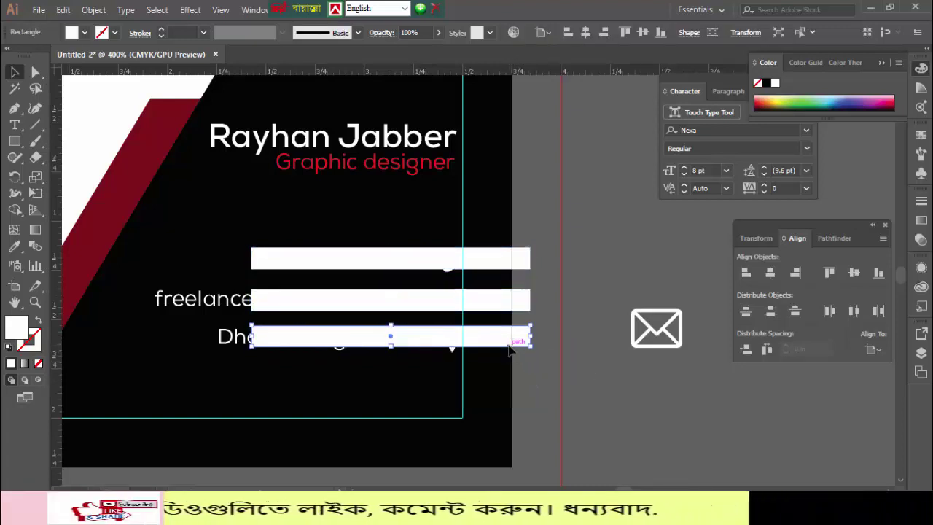
{"action": "left_click", "coordinate": [542, 229]}
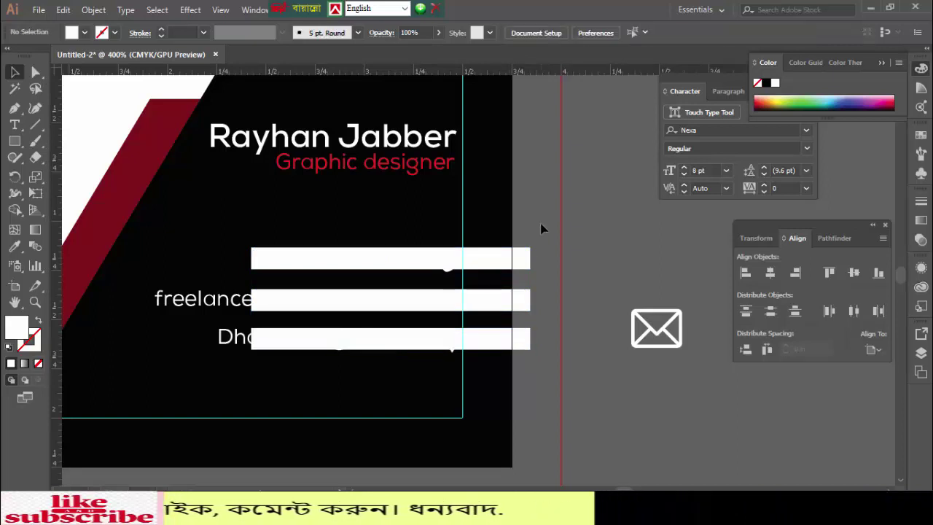
Move the three white bars right off the contact text and shorten them into short strips.
{"action": "mouse_move", "coordinate": [493, 384]}
{"action": "left_mouse_down"}
{"action": "mouse_move", "coordinate": [506, 364]}
{"action": "mouse_move", "coordinate": [682, 348]}
{"action": "left_mouse_up"}
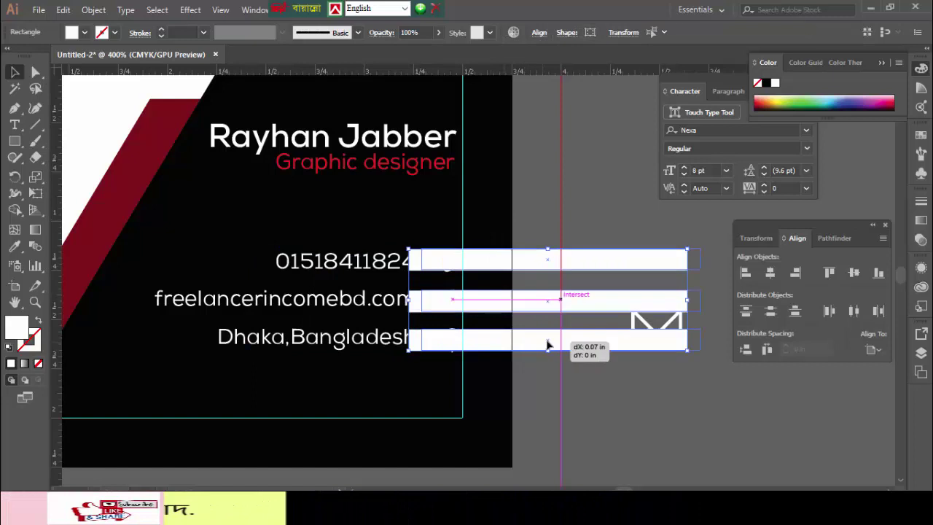
{"action": "left_click_drag", "start_coordinate": [530, 347], "coordinate": [550, 362]}
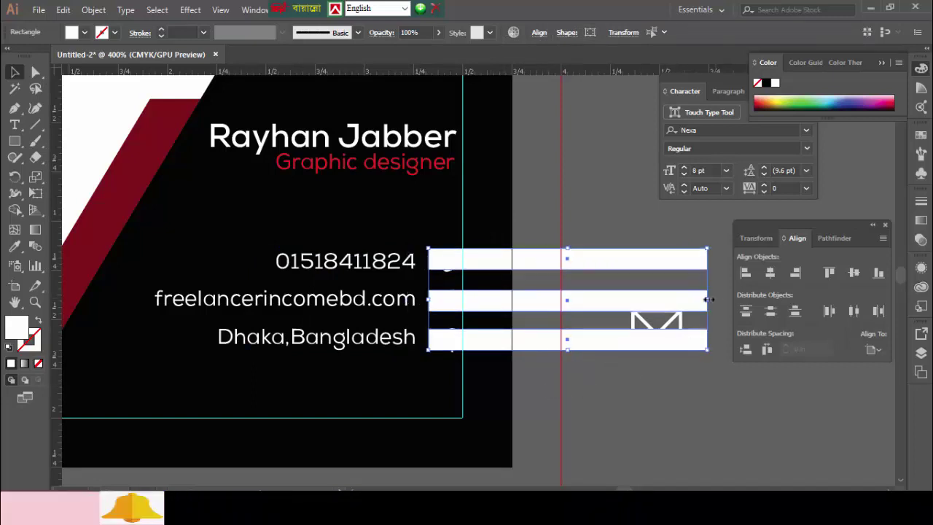
{"action": "left_click_drag", "start_coordinate": [693, 303], "coordinate": [513, 308]}
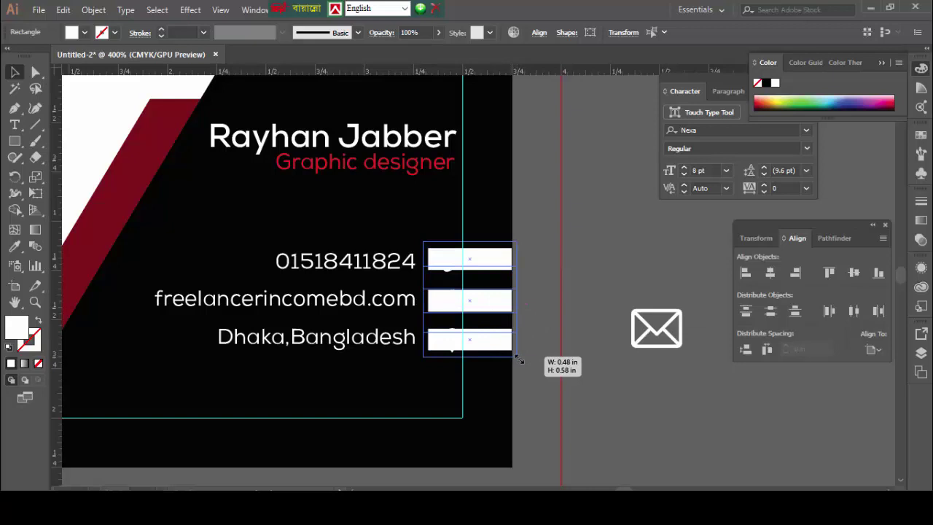
{"action": "left_click_drag", "start_coordinate": [512, 350], "coordinate": [526, 371]}
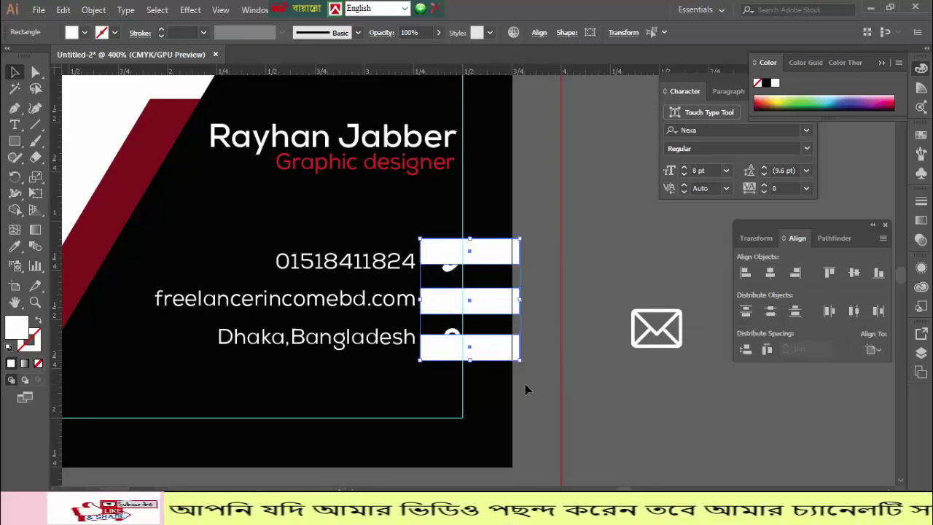
Nudge the bottom bar up to the address line and the top bar down to the phone number, then select all three.
{"action": "key", "text": "Right"}
{"action": "key", "text": "Right"}
{"action": "key", "text": "Right"}
{"action": "left_click", "coordinate": [526, 390]}
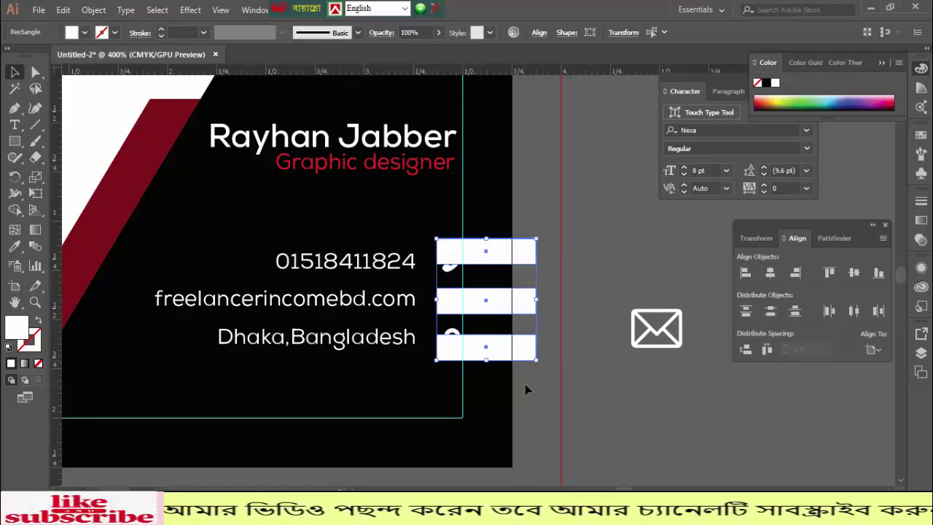
{"action": "left_click", "coordinate": [493, 355]}
{"action": "key", "text": "Up"}
{"action": "key", "text": "Up"}
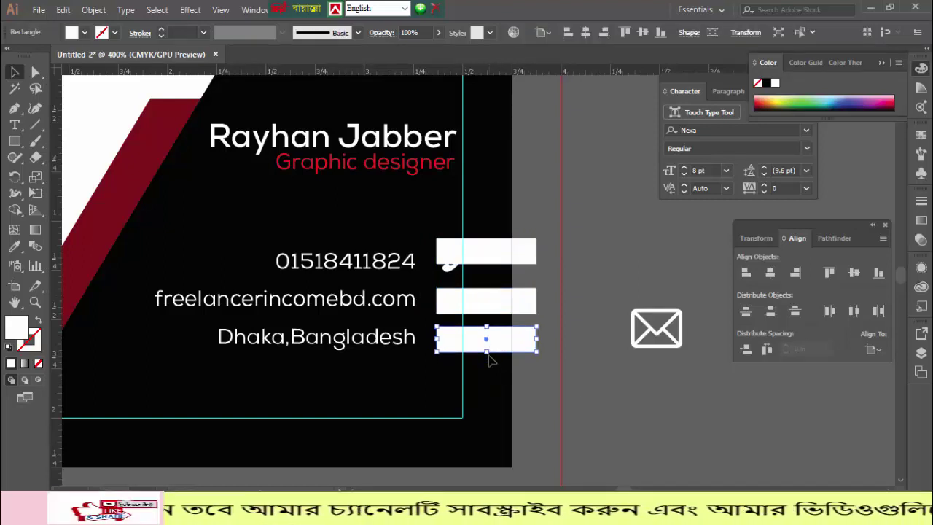
{"action": "left_click", "coordinate": [485, 256]}
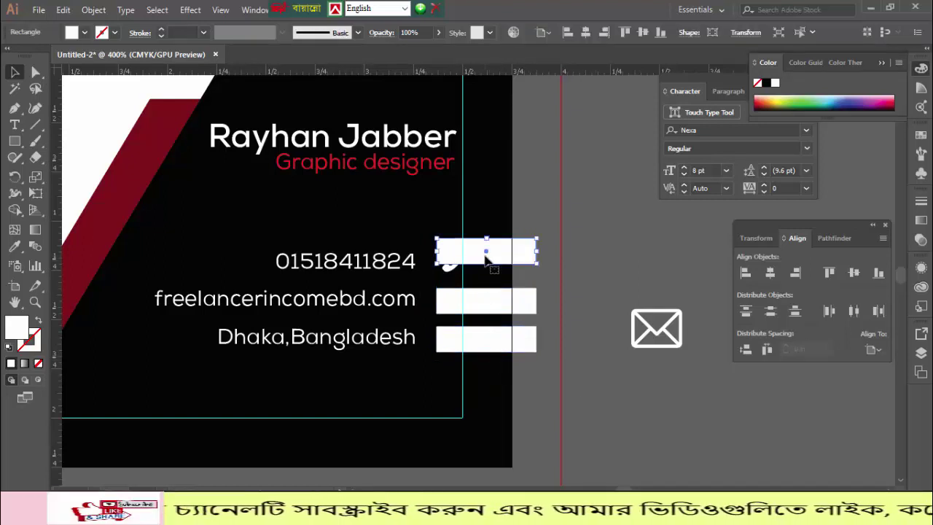
{"action": "key", "text": "Down"}
{"action": "key", "text": "Down"}
{"action": "key", "text": "Down"}
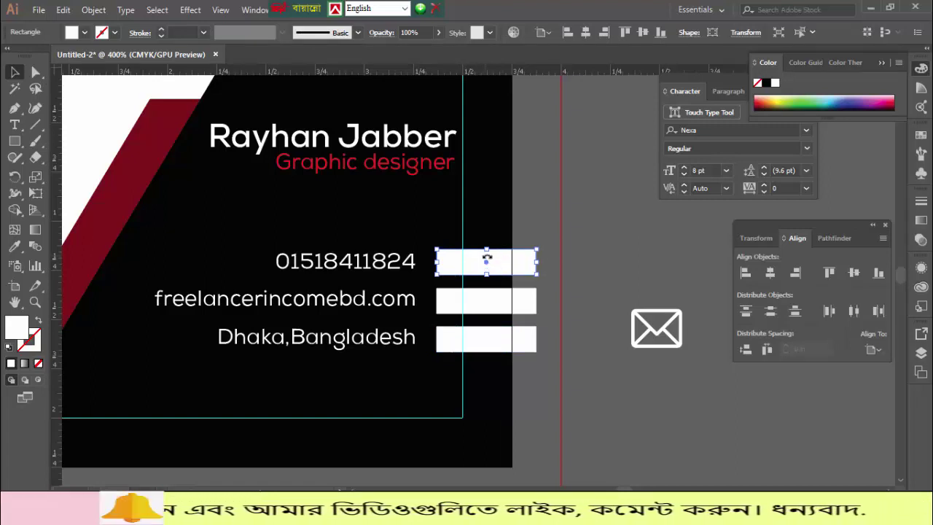
{"action": "left_click", "coordinate": [543, 235]}
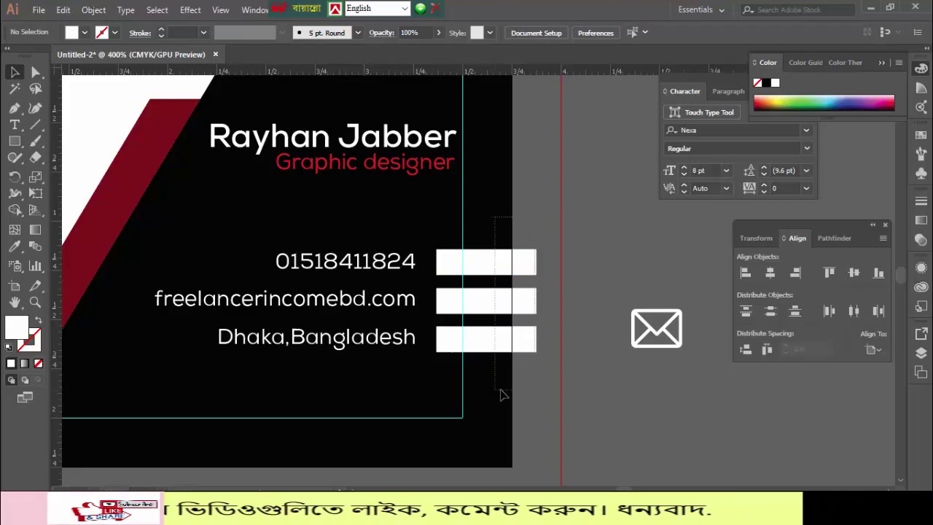
{"action": "left_click_drag", "start_coordinate": [508, 394], "coordinate": [502, 390]}
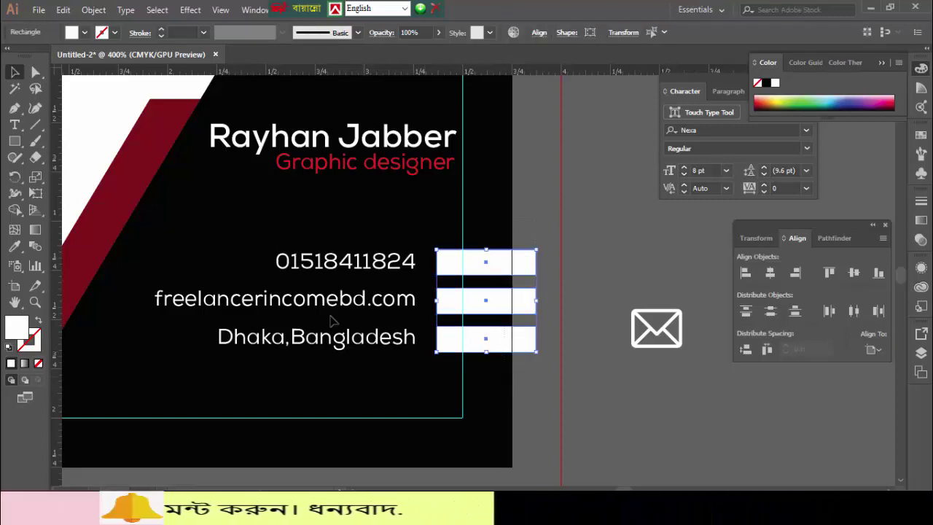
Fill the three bars with the diagonal stripe's maroon using the Eyedropper.
{"action": "left_click", "coordinate": [21, 249]}
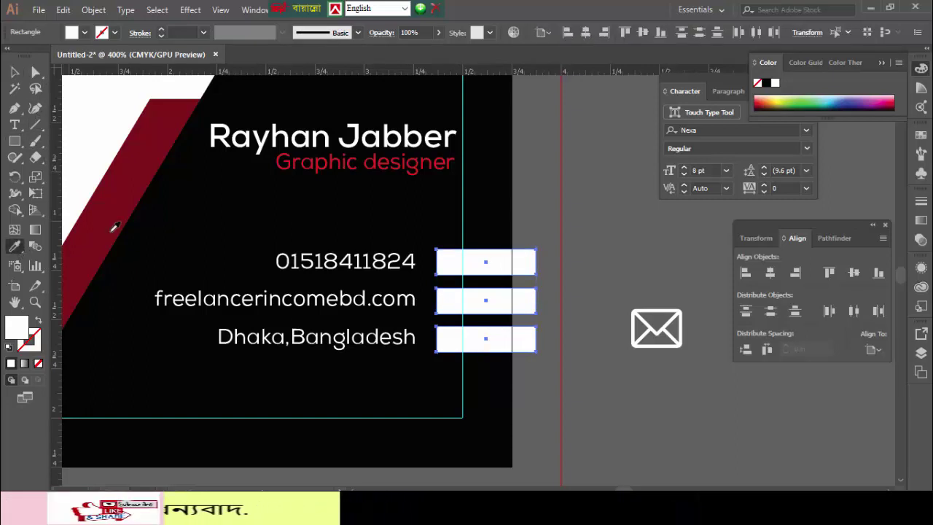
{"action": "left_click", "coordinate": [117, 195]}
{"action": "left_click", "coordinate": [15, 73]}
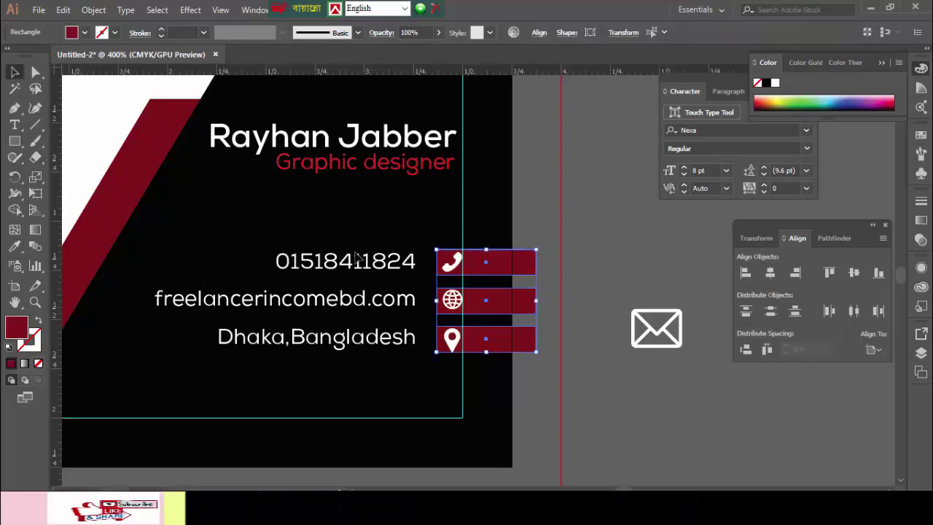
{"action": "left_click", "coordinate": [598, 239]}
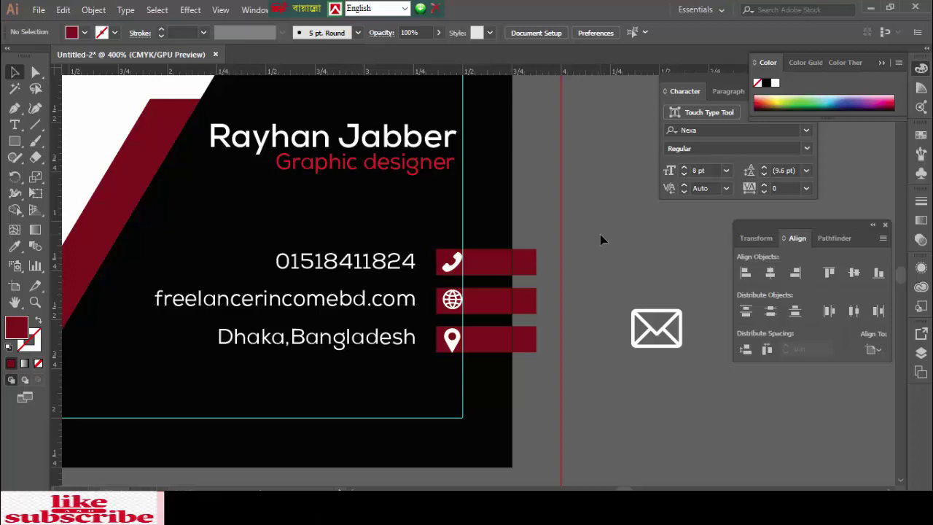
{"action": "left_click", "coordinate": [505, 303]}
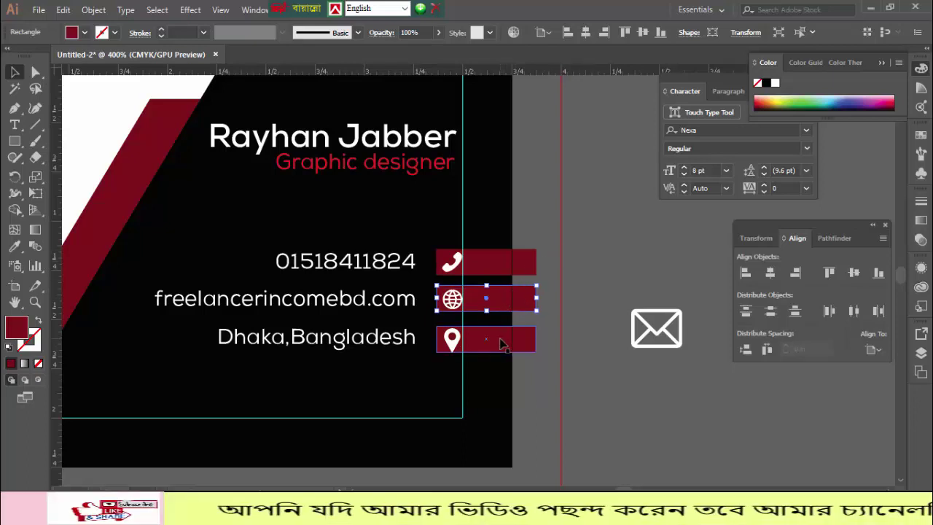
Zoom in on the bars and shift the globe bar down slightly.
{"action": "left_click", "coordinate": [502, 333]}
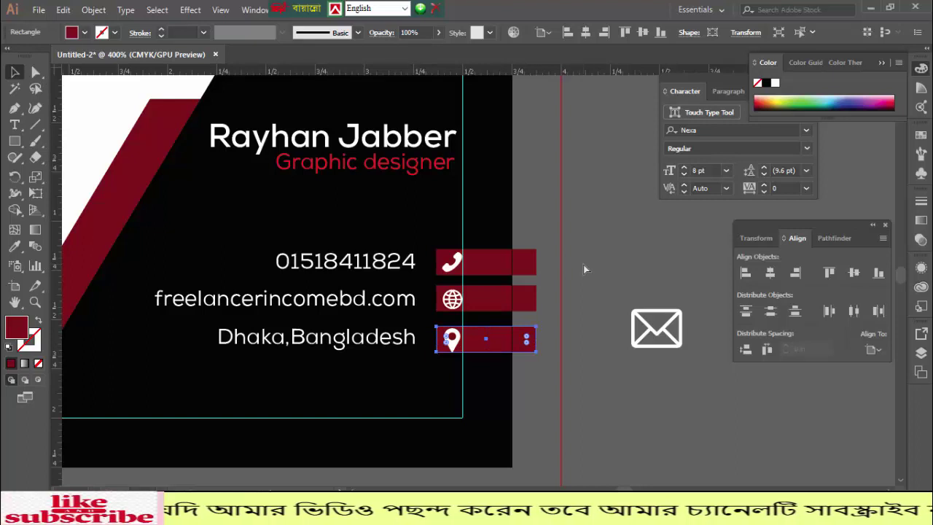
{"action": "key", "text": "ctrl+equal"}
{"action": "key", "text": "ctrl+equal"}
{"action": "key", "text": "ctrl+equal"}
{"action": "key", "text": "ctrl+equal"}
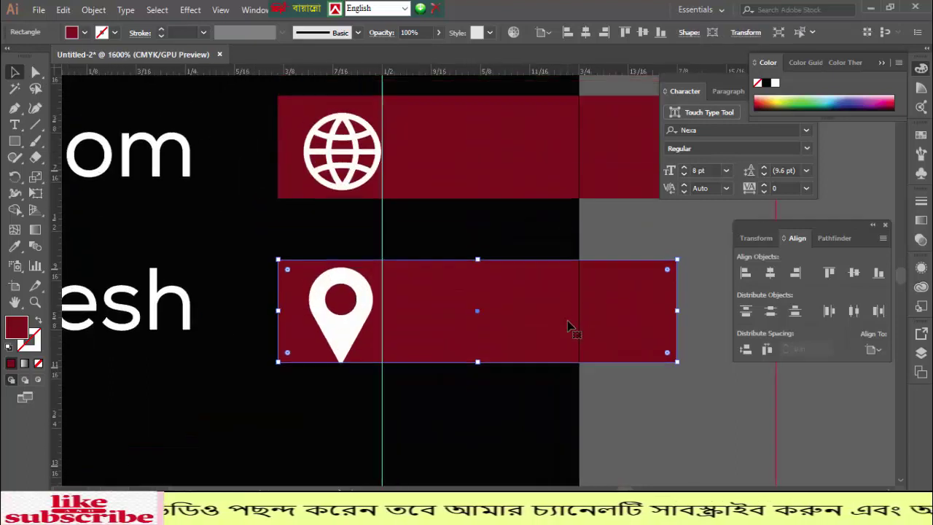
{"action": "scroll", "coordinate": [525, 277], "scroll_direction": "up", "scroll_amount": 1}
{"action": "left_click", "coordinate": [455, 186]}
{"action": "double_click", "coordinate": [455, 185]}
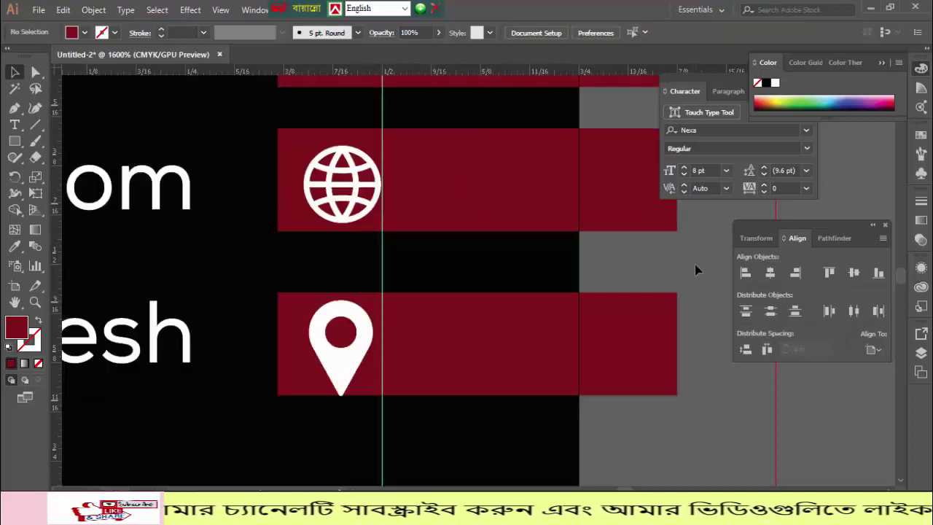
{"action": "double_click", "coordinate": [695, 267]}
{"action": "left_click_drag", "start_coordinate": [508, 208], "coordinate": [508, 211]}
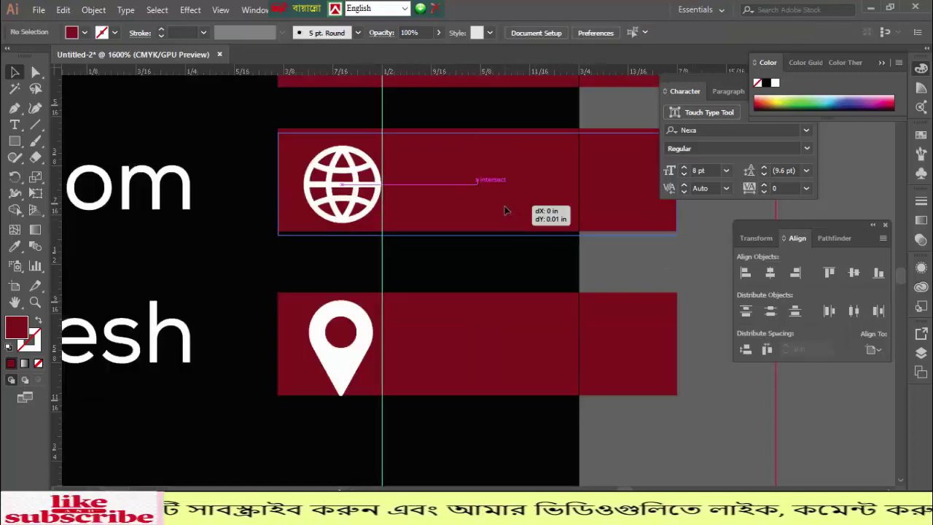
Lower the pin bar slightly and resize the white location pin icon to fit it.
{"action": "left_click_drag", "start_coordinate": [496, 330], "coordinate": [493, 334]}
{"action": "left_click", "coordinate": [349, 364]}
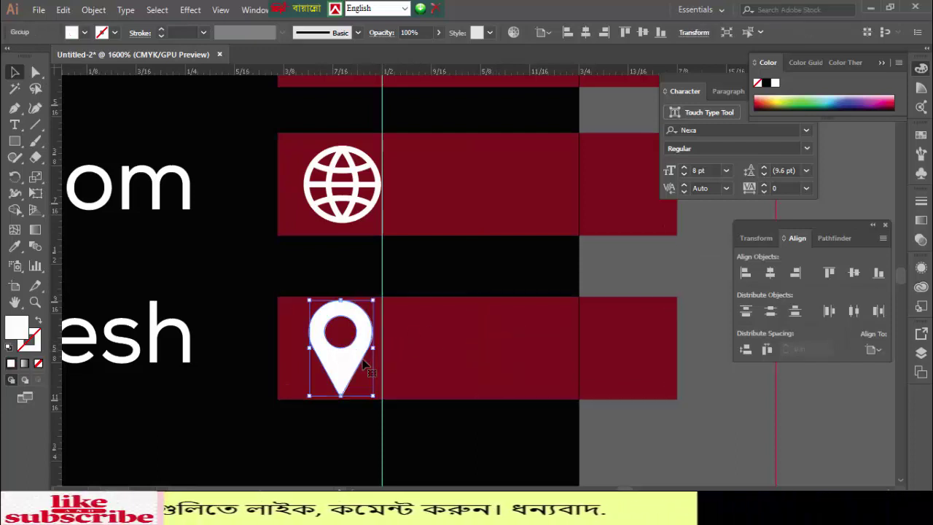
{"action": "left_click_drag", "start_coordinate": [372, 396], "coordinate": [371, 392]}
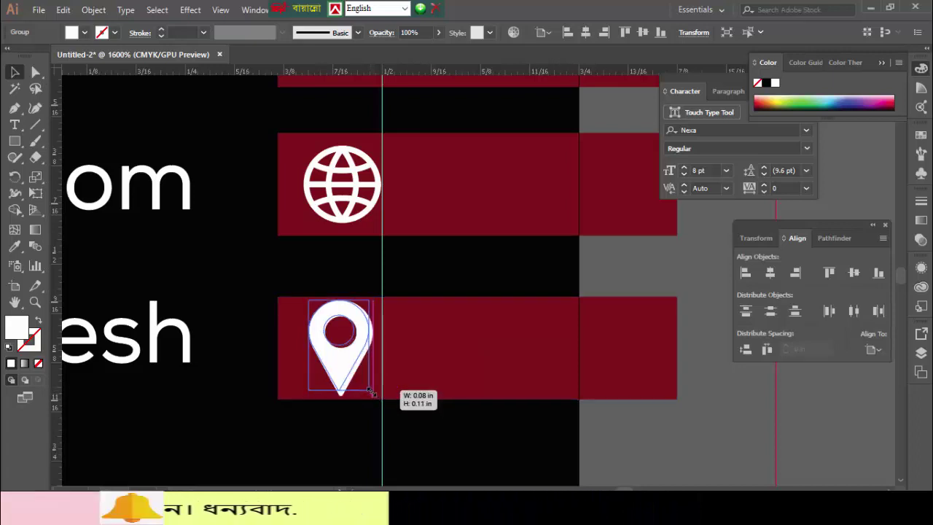
{"action": "left_click", "coordinate": [637, 437]}
{"action": "scroll", "coordinate": [636, 437], "scroll_direction": "up", "scroll_amount": 2}
{"action": "scroll", "coordinate": [637, 437], "scroll_direction": "up", "scroll_amount": 2}
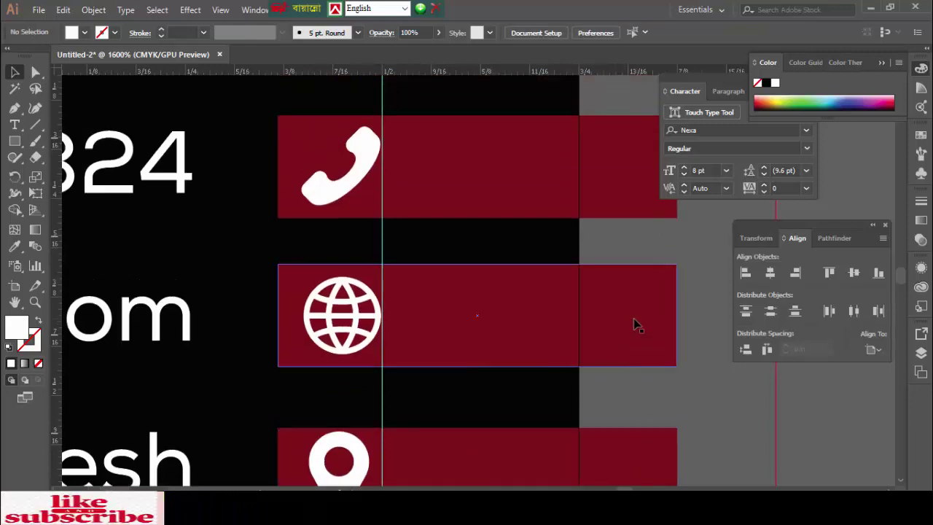
Drag the three maroon bars' right handle left to the card's edge, then zoom out.
{"action": "key", "text": "ctrl+minus"}
{"action": "key", "text": "ctrl+minus"}
{"action": "key", "text": "ctrl+minus"}
{"action": "key", "text": "ctrl+minus"}
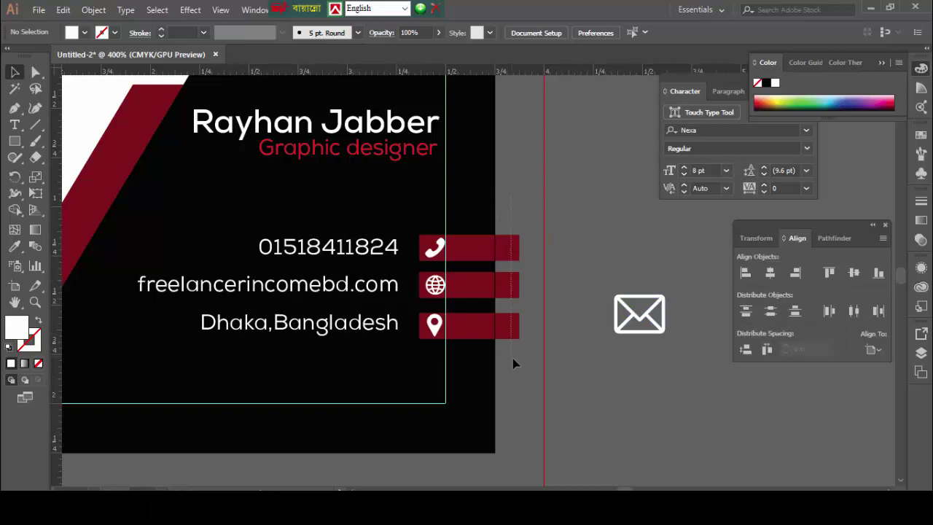
{"action": "left_click_drag", "start_coordinate": [513, 357], "coordinate": [506, 240]}
{"action": "left_click_drag", "start_coordinate": [520, 289], "coordinate": [494, 289]}
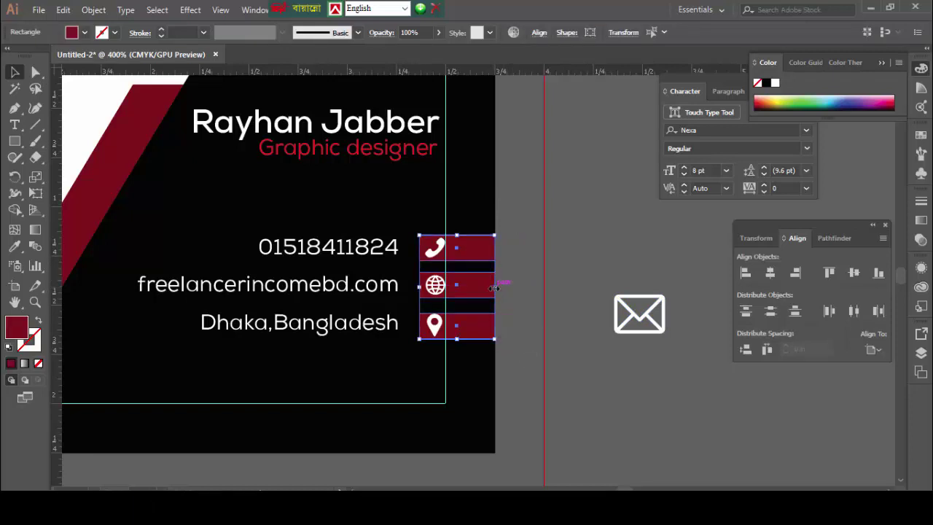
{"action": "left_click", "coordinate": [511, 287]}
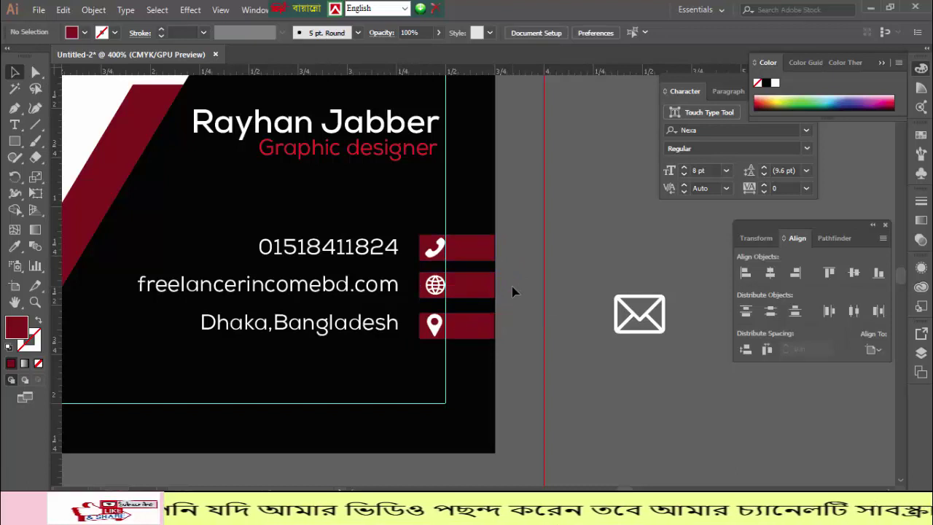
{"action": "key", "text": "ctrl+minus"}
{"action": "key", "text": "ctrl+minus"}
{"action": "key", "text": "ctrl+minus"}
{"action": "key", "text": "ctrl+minus"}
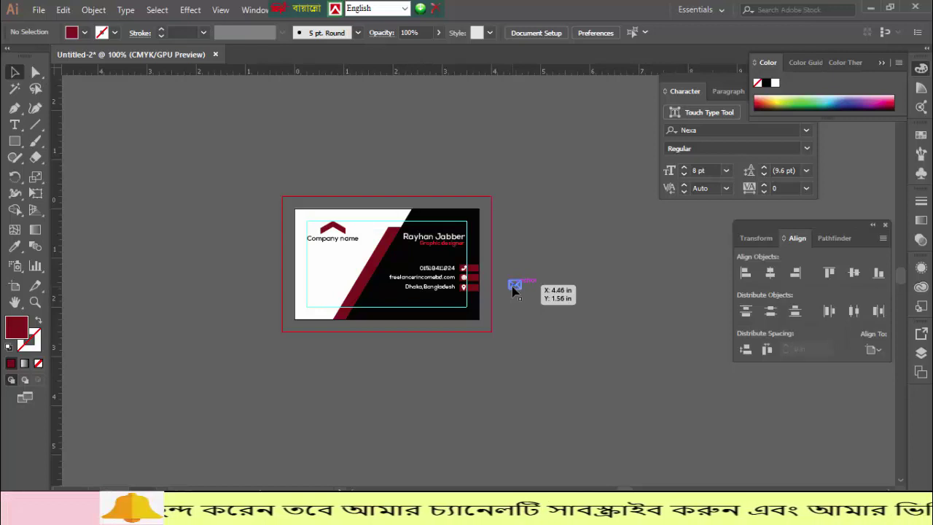
Move the spare envelope icon aside and nudge the Company name and red chevron slightly lower.
{"action": "left_click_drag", "start_coordinate": [512, 290], "coordinate": [514, 286]}
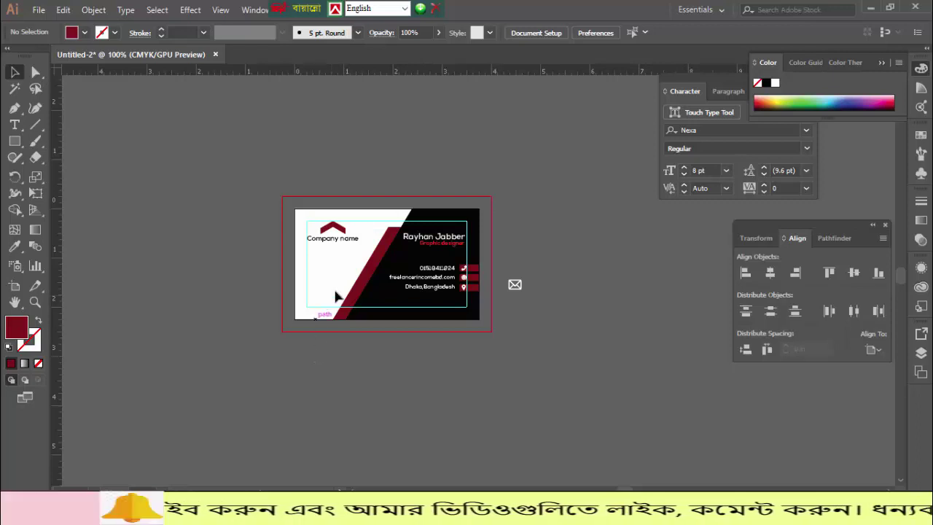
{"action": "left_click_drag", "start_coordinate": [343, 242], "coordinate": [343, 246]}
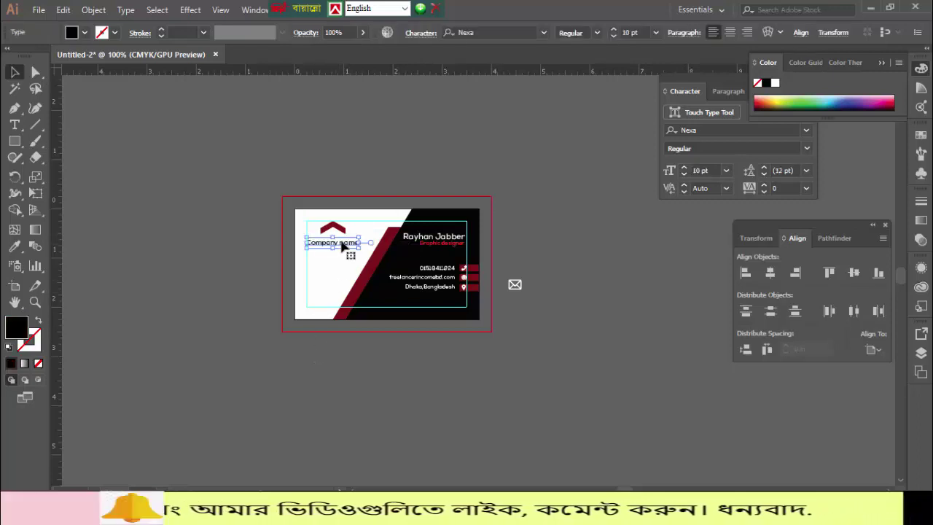
{"action": "left_click", "coordinate": [250, 231]}
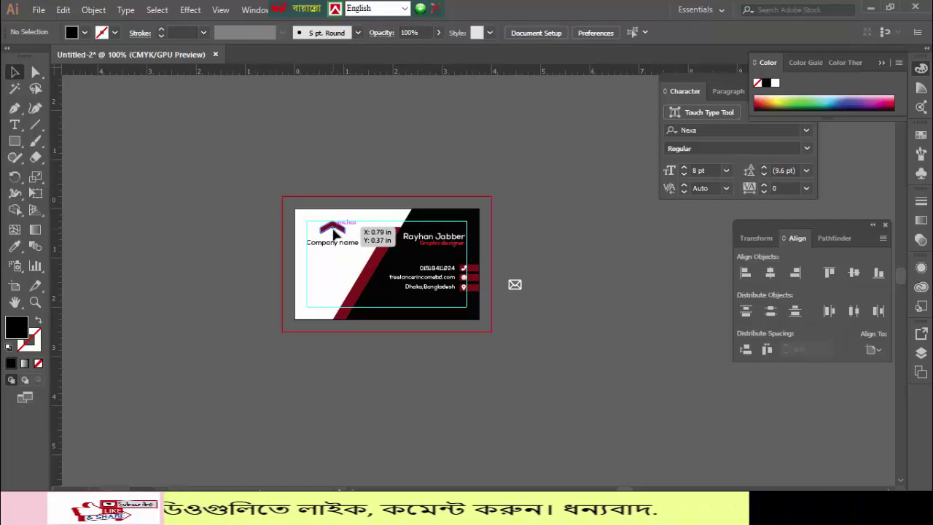
{"action": "left_click_drag", "start_coordinate": [333, 232], "coordinate": [334, 234]}
{"action": "left_click", "coordinate": [236, 255]}
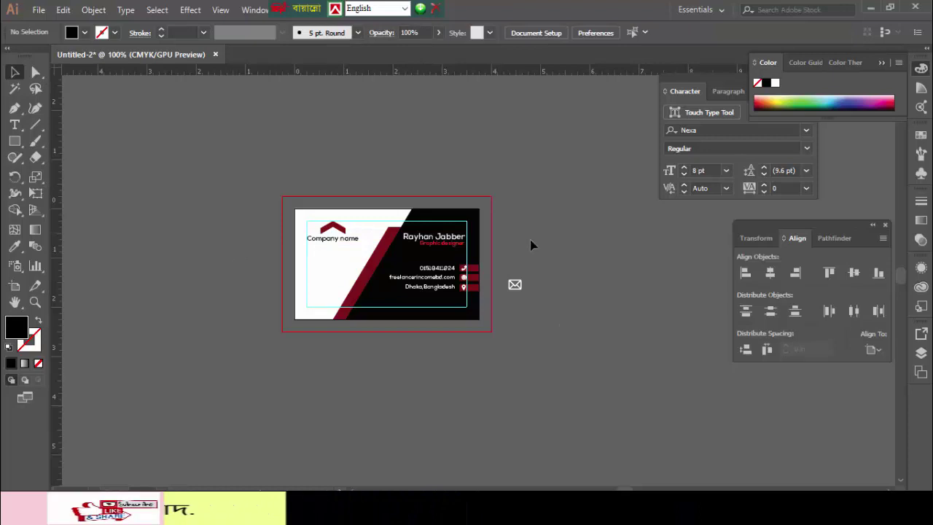
Delete the stray envelope icon beside the card.
{"action": "left_click", "coordinate": [514, 284]}
{"action": "key", "text": "Delete"}
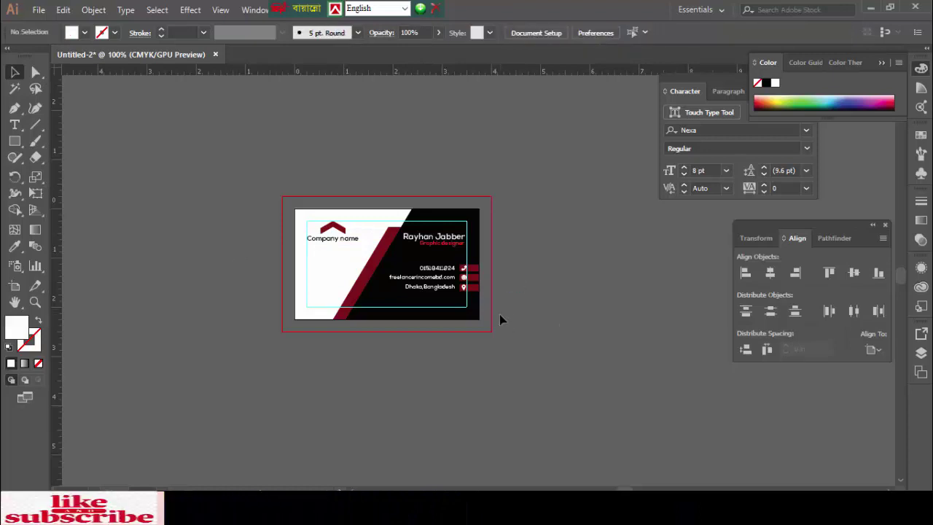
{"action": "key", "text": "ctrl+alt+shift+s"}
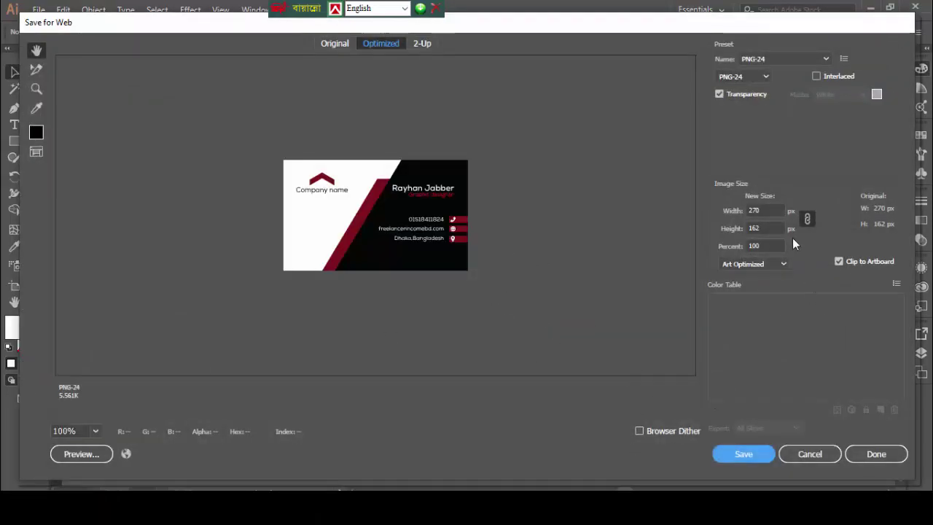
Enlarge the PNG-24 export to 1000 percent, 2700 × 1620 px, and proceed to save.
{"action": "left_click", "coordinate": [766, 245]}
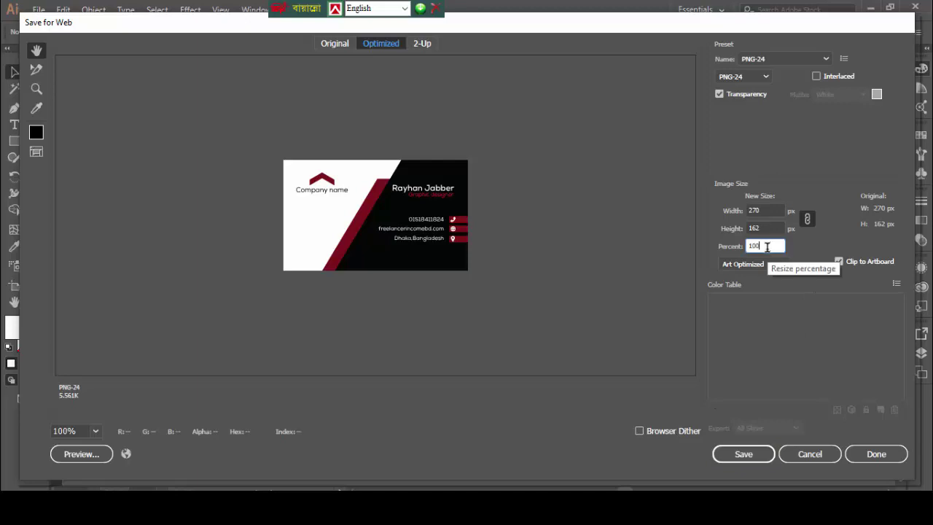
{"action": "type", "text": "0"}
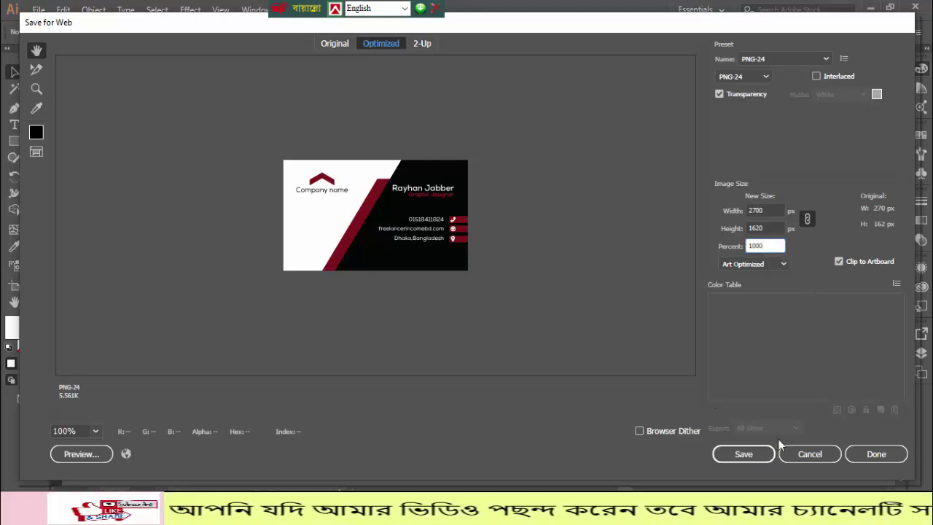
{"action": "left_click", "coordinate": [732, 454]}
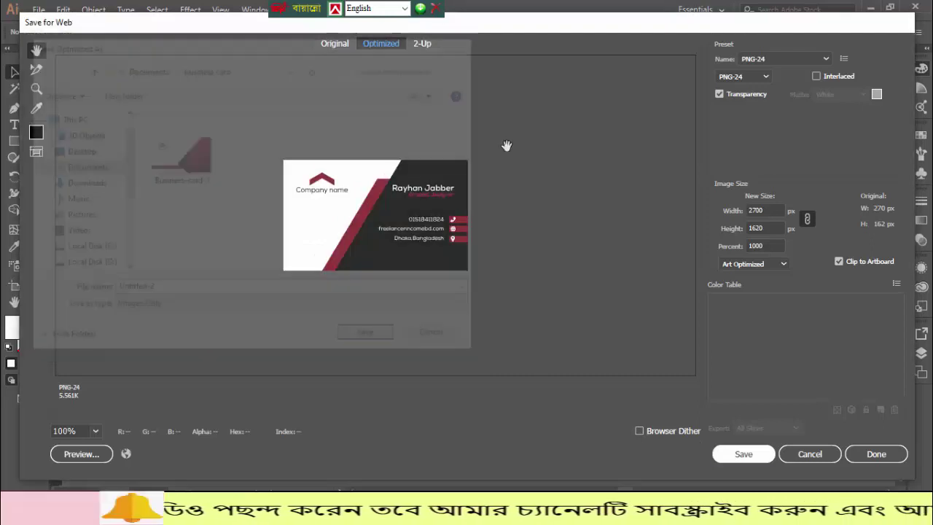
Replace the file name with 'Business card 2' and save the PNG in the business card folder.
{"action": "left_click", "coordinate": [470, 43]}
{"action": "left_click", "coordinate": [743, 454]}
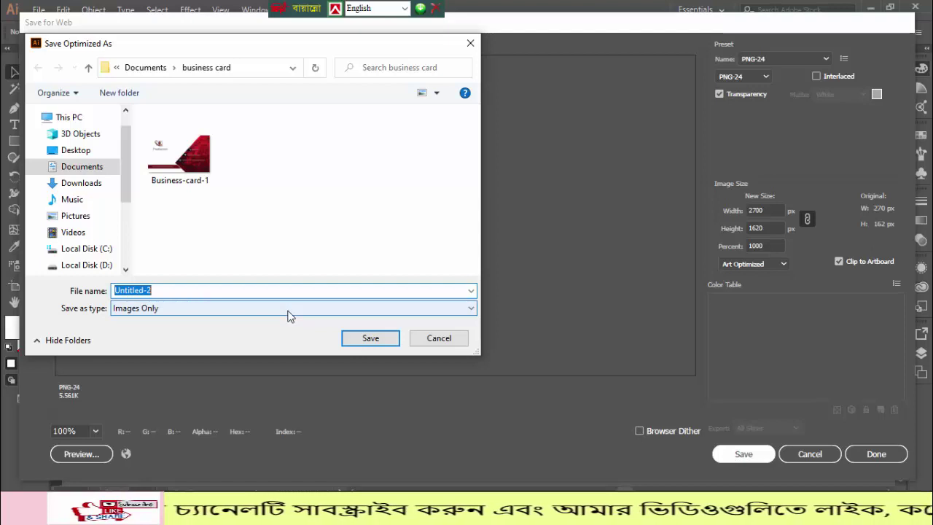
{"action": "type", "text": "<!-- Generator: Adobe Illustrator 21.0.0, SVG Export Plug-In  -->"}
{"action": "key", "text": "ctrl+a"}
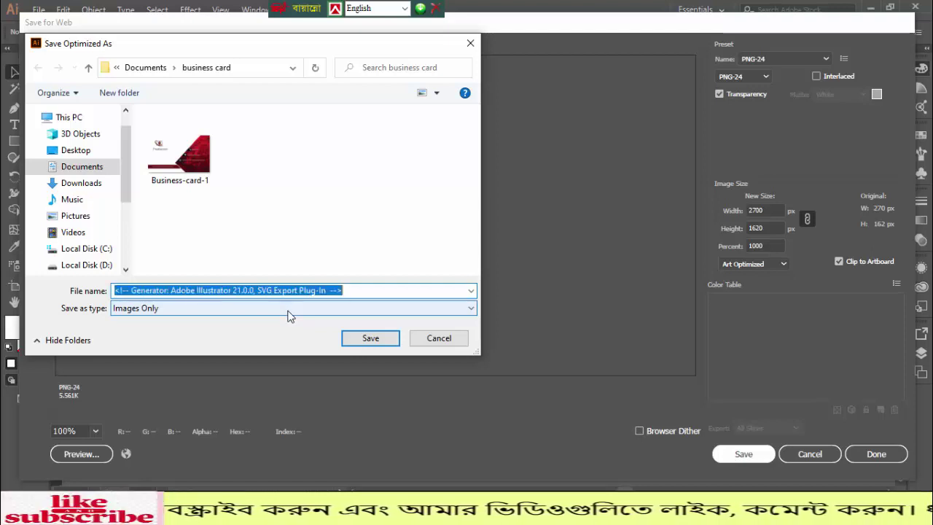
{"action": "key", "text": "BackSpace"}
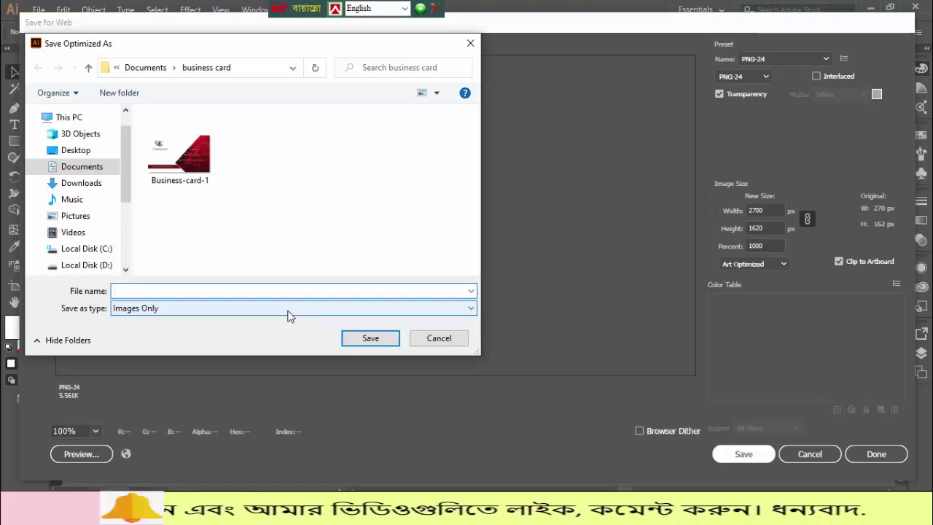
{"action": "type", "text": "Busin"}
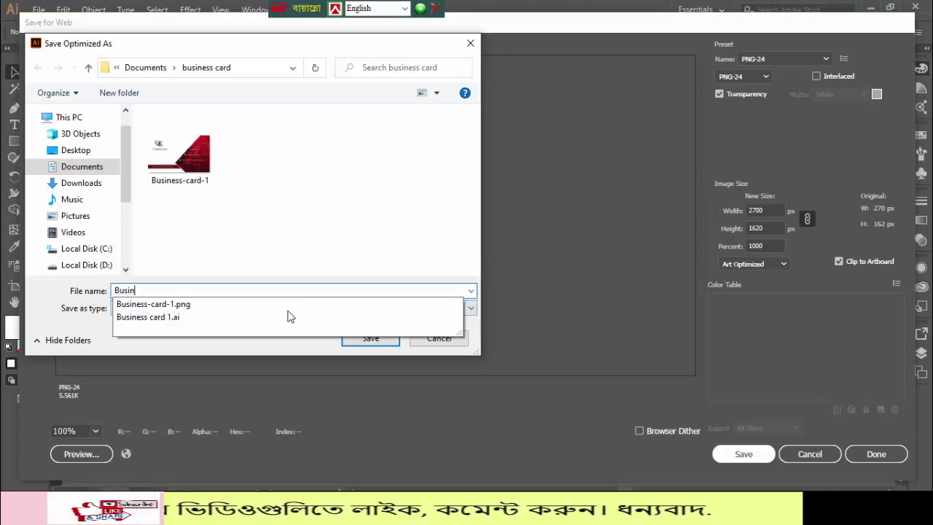
{"action": "type", "text": "ess"}
{"action": "type", "text": " acr"}
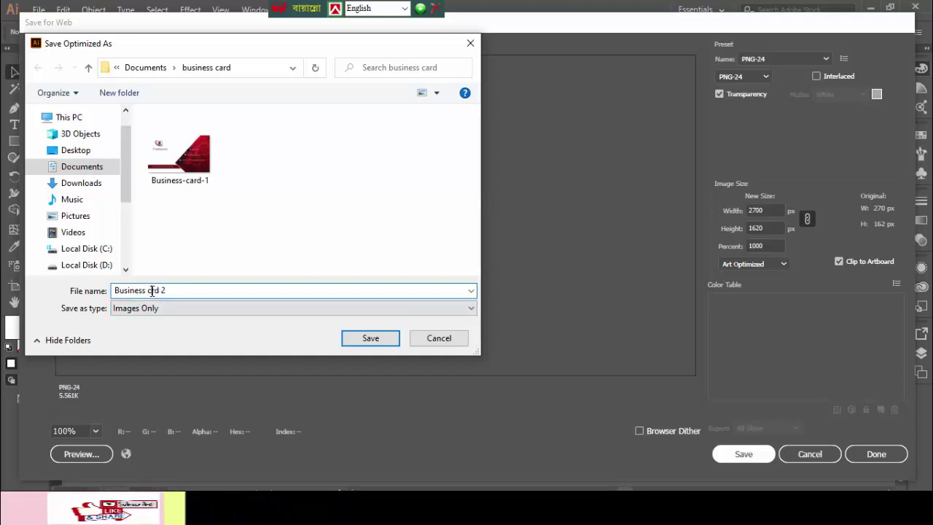
{"action": "type", "text": "a"}
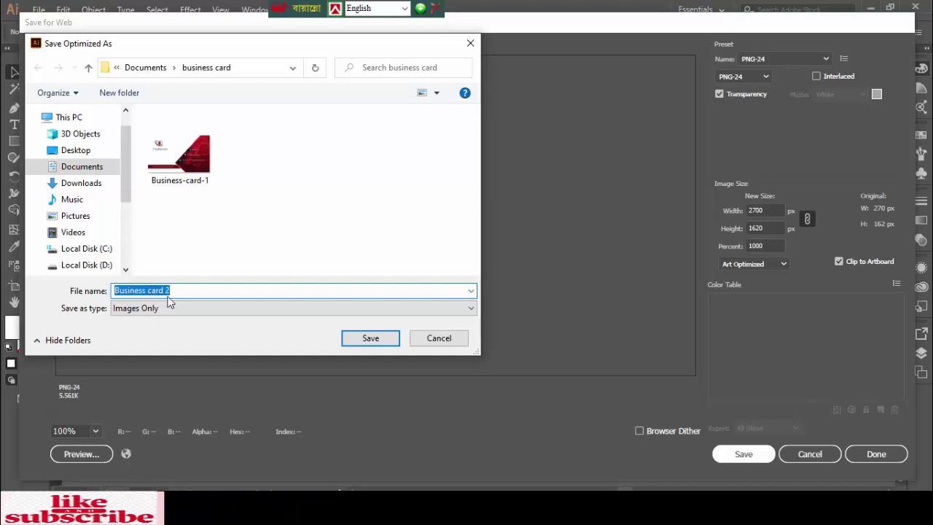
{"action": "left_click", "coordinate": [305, 296]}
{"action": "left_click", "coordinate": [368, 338]}
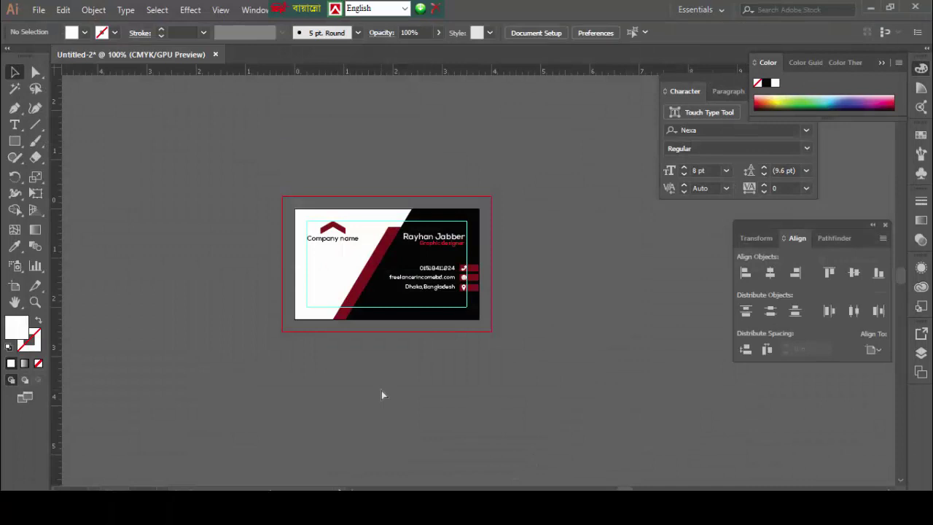
Save the document as Business card 2.ai in Documents > business card with Illustrator CC options.
{"action": "key", "text": "ctrl+s"}
{"action": "type", "text": "Business card 2"}
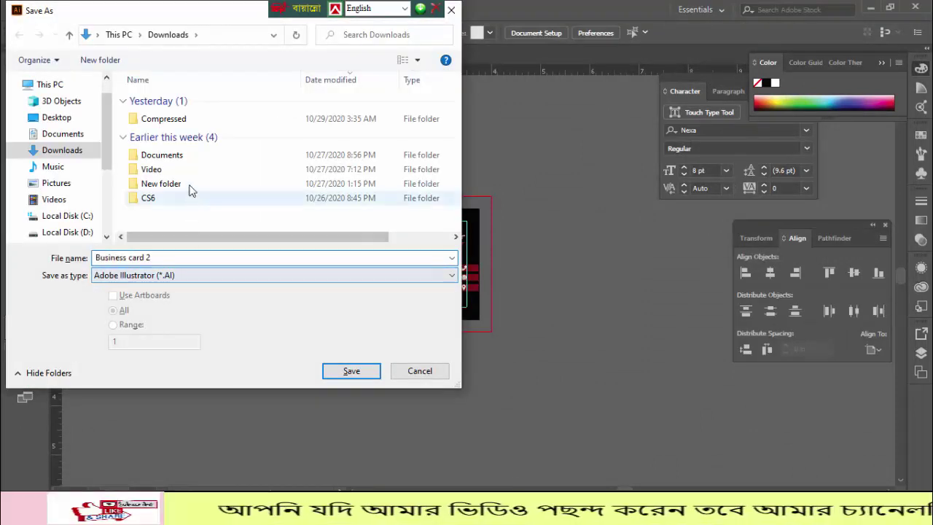
{"action": "left_click", "coordinate": [63, 134]}
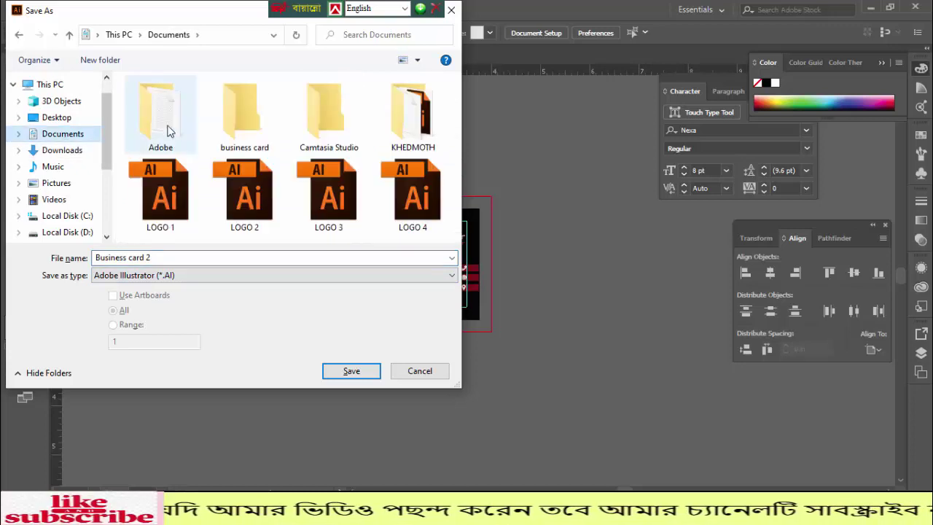
{"action": "double_click", "coordinate": [231, 125]}
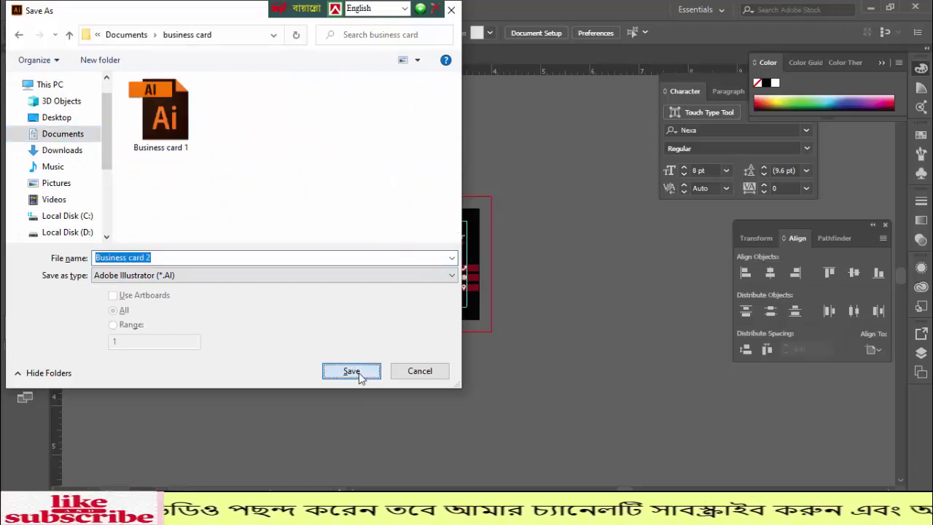
{"action": "left_click", "coordinate": [357, 373]}
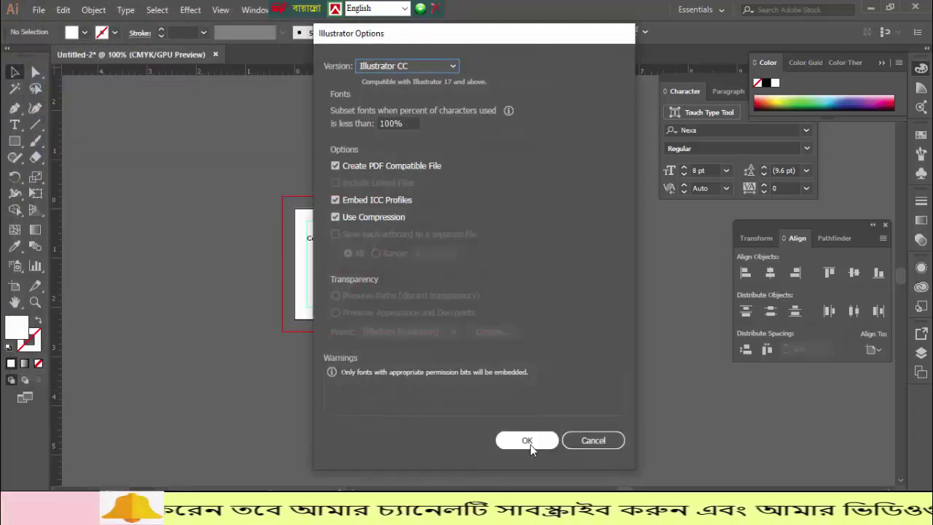
{"action": "left_click", "coordinate": [526, 440]}
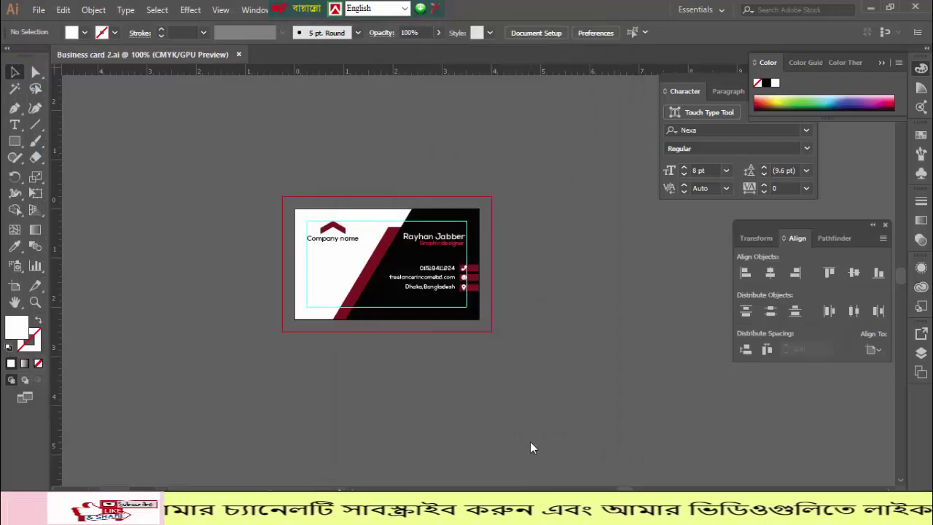